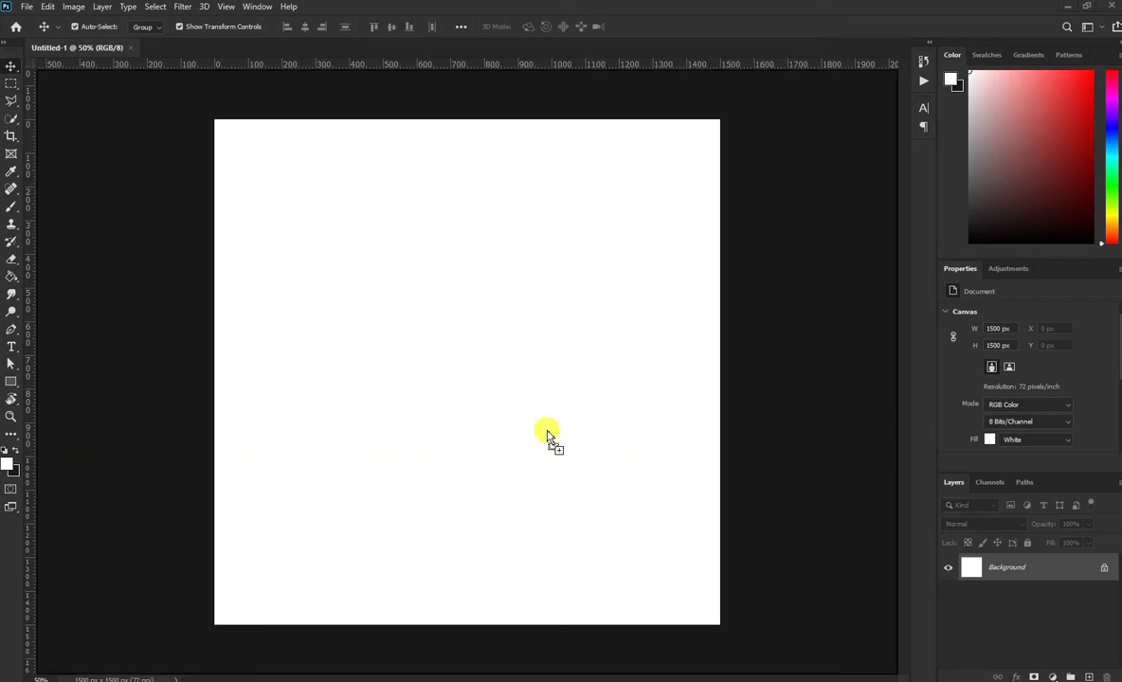
Step: Place the black-hat woman photo on the 1500 × 1500 canvas and zoom in on her hat
drag(546, 433, 548, 433)
key(ctrl+plus)
key(ctrl+plus)
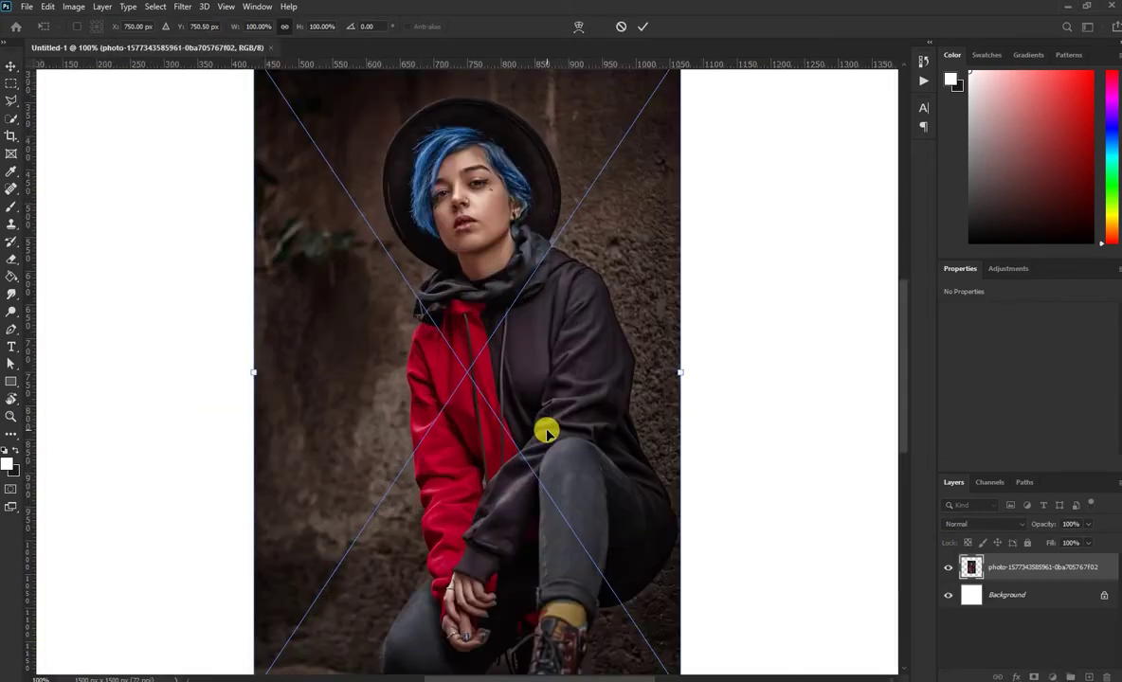
click(640, 26)
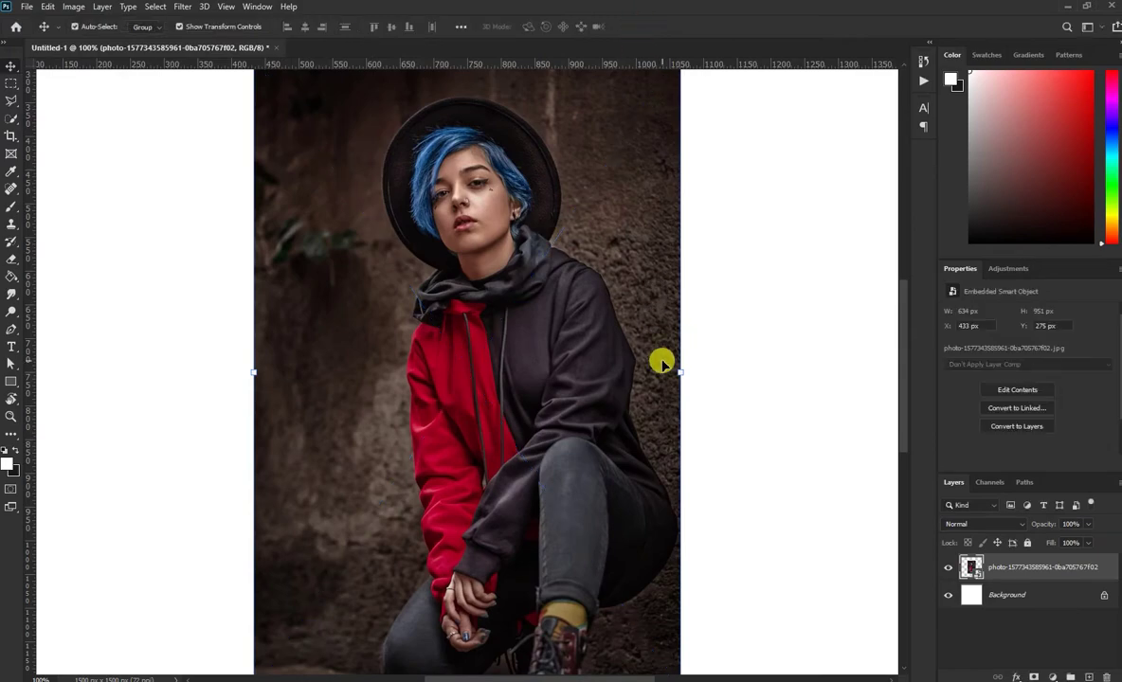
scroll(526, 346, up, 1)
scroll(526, 346, up, 1)
mouse_move(526, 345)
mouse_down()
mouse_move(420, 428)
mouse_move(511, 467)
mouse_up()
Step: Quick-select the hat brim, blue hair and face edge, keeping the brown wall out
click(13, 119)
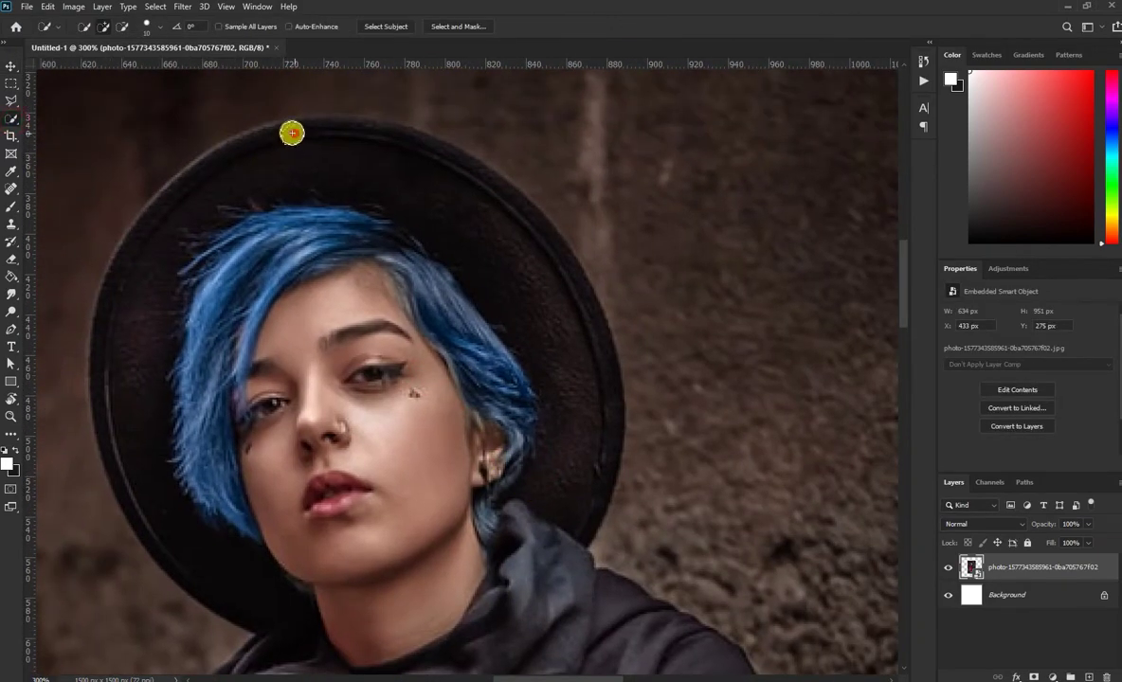
mouse_move(291, 129)
mouse_down()
mouse_move(145, 219)
mouse_move(113, 326)
mouse_move(108, 281)
mouse_move(103, 351)
mouse_up()
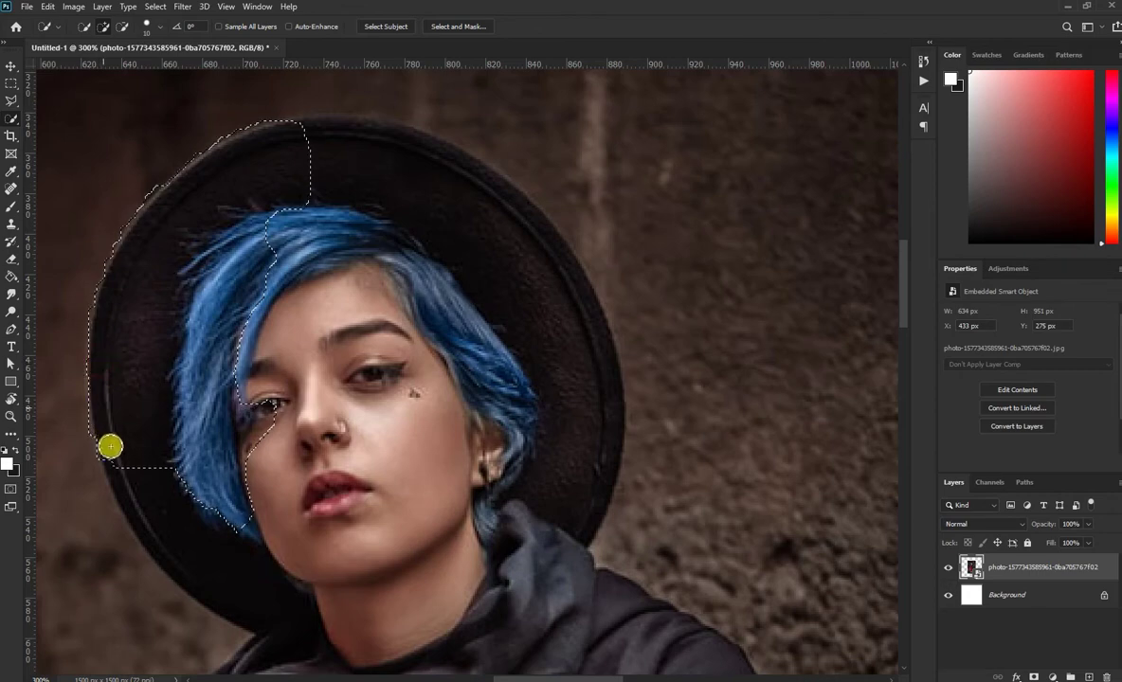
mouse_move(110, 446)
mouse_down()
mouse_move(163, 496)
mouse_move(108, 453)
mouse_move(214, 515)
mouse_move(111, 434)
mouse_up()
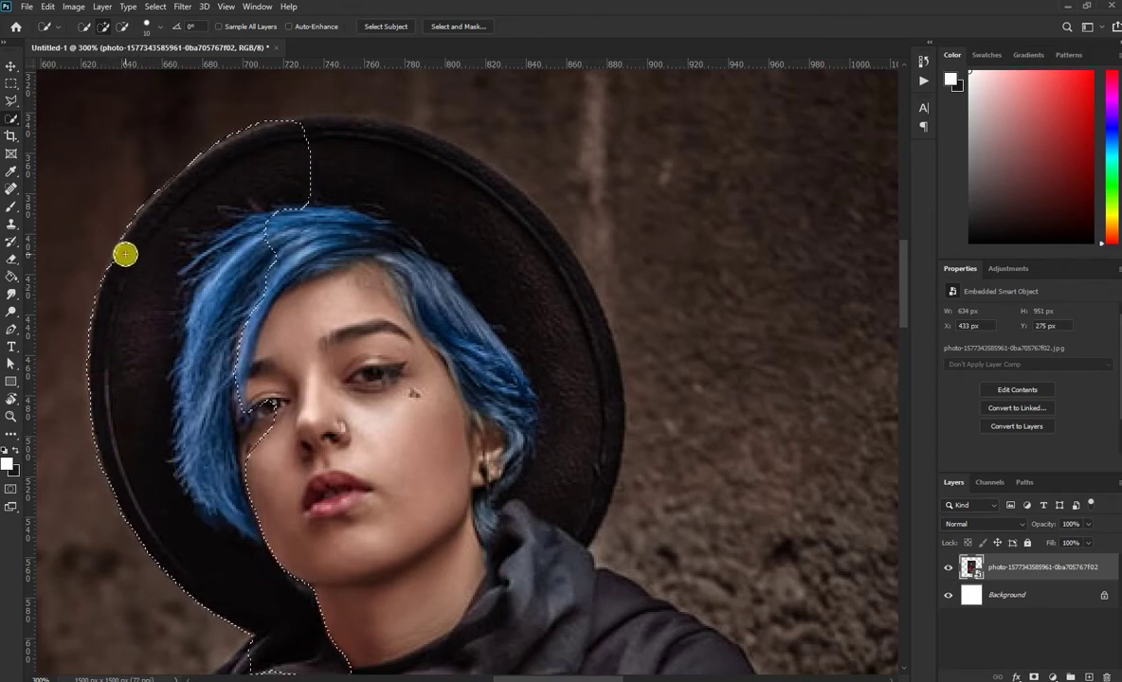
mouse_move(121, 259)
mouse_down()
mouse_move(116, 282)
mouse_move(288, 136)
mouse_move(416, 176)
mouse_move(515, 333)
mouse_move(393, 136)
mouse_move(326, 133)
mouse_move(338, 219)
mouse_up()
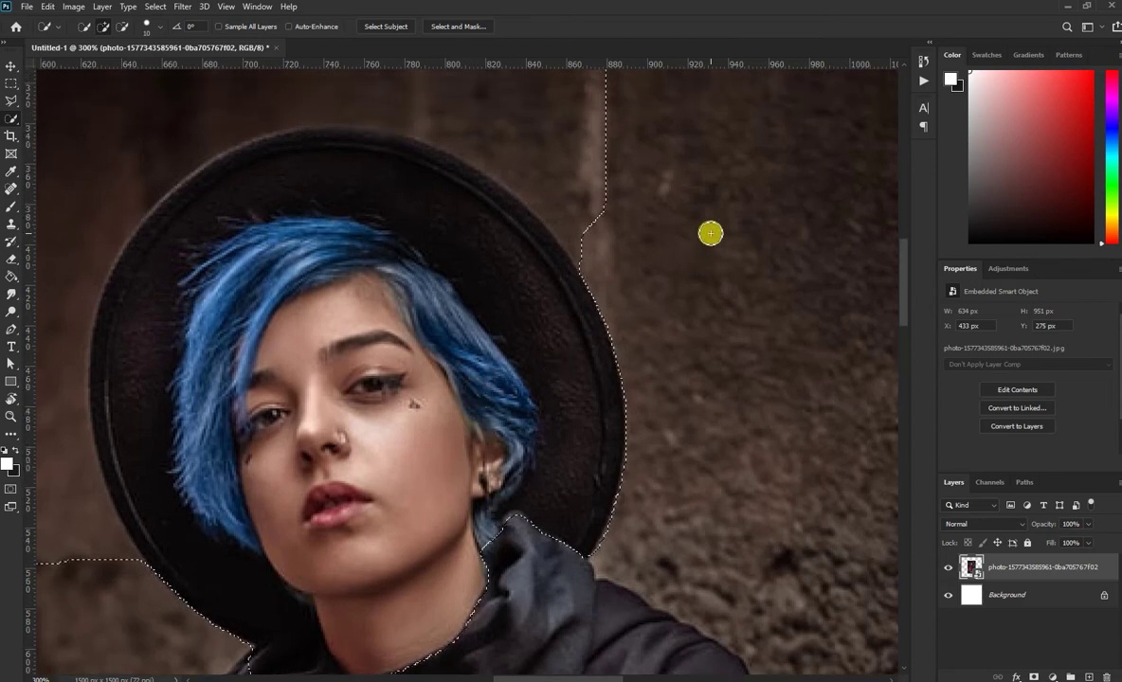
click(617, 246)
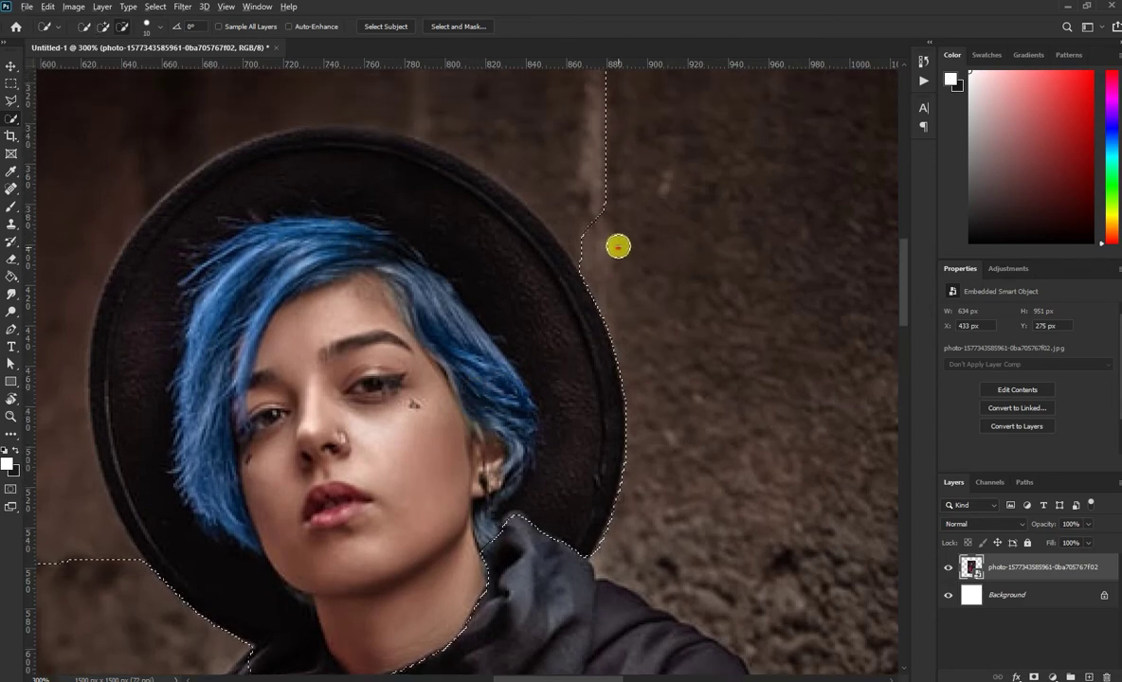
mouse_move(617, 246)
mouse_down()
mouse_move(143, 117)
mouse_move(84, 470)
mouse_up()
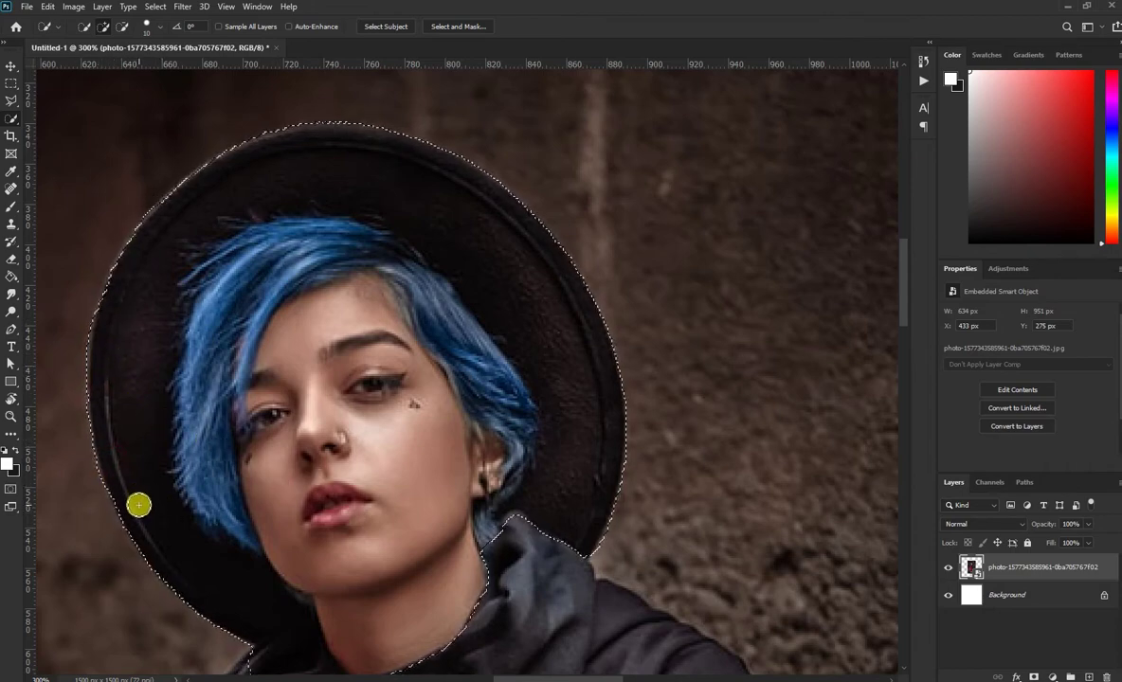
Step: Extend the selection along the neck, hood and red sleeve toward the hand
scroll(276, 513, down, 5)
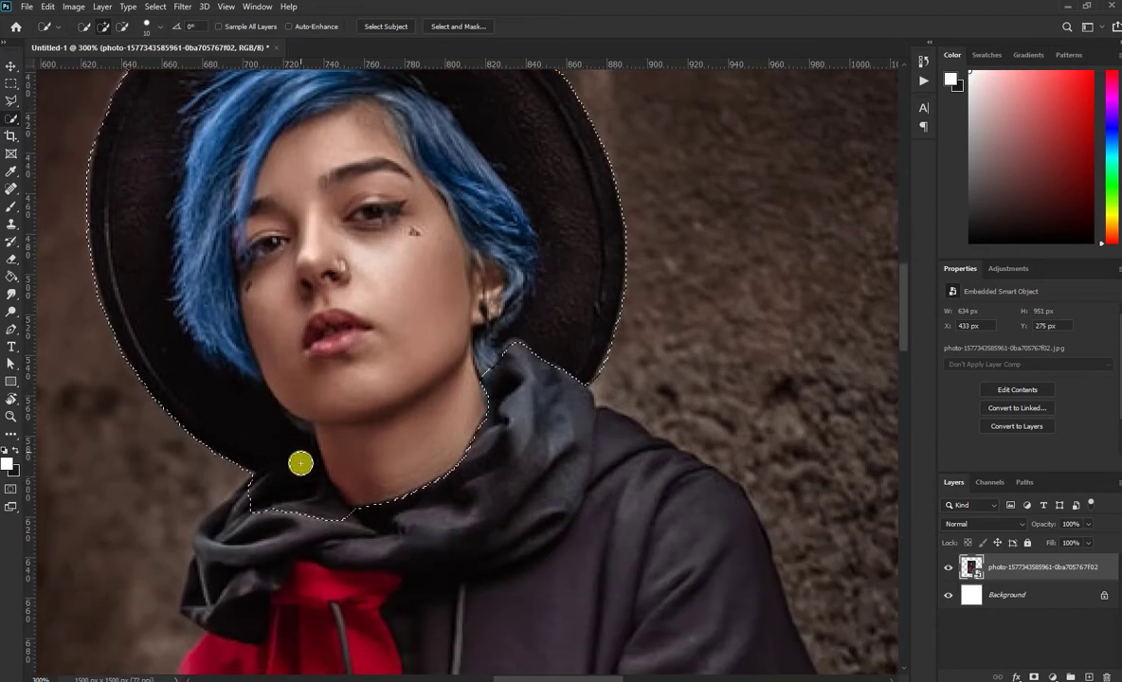
mouse_move(301, 461)
mouse_down()
mouse_move(445, 355)
mouse_move(452, 329)
mouse_up()
mouse_move(383, 318)
mouse_down()
mouse_move(371, 355)
mouse_move(340, 375)
mouse_move(344, 363)
mouse_move(338, 418)
mouse_move(383, 448)
mouse_move(503, 391)
mouse_move(684, 392)
mouse_move(768, 276)
mouse_move(834, 375)
mouse_move(744, 238)
mouse_move(711, 292)
mouse_up()
scroll(635, 260, down, 5)
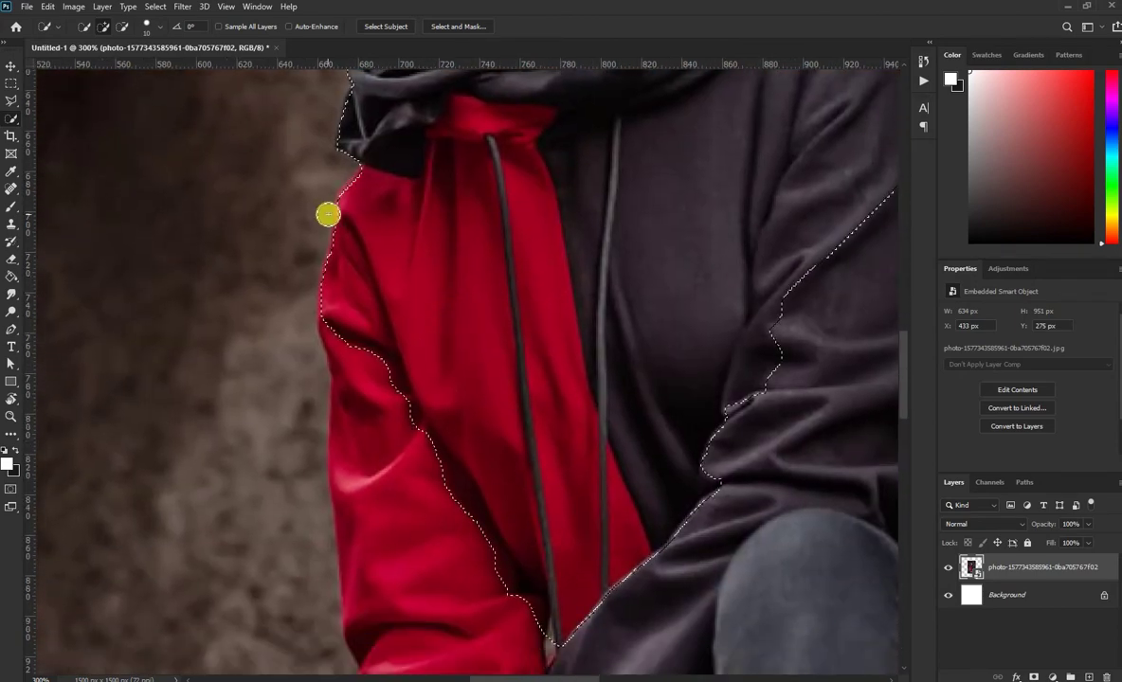
mouse_move(346, 206)
mouse_down()
mouse_move(335, 326)
mouse_move(393, 498)
mouse_up()
scroll(466, 336, down, 3)
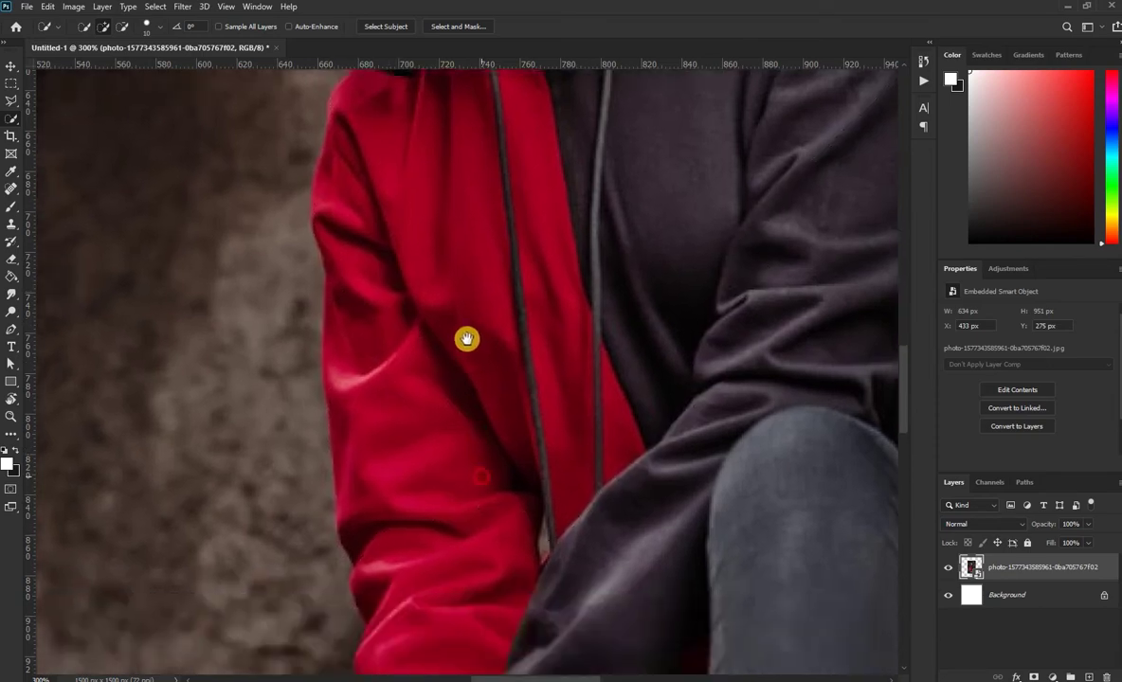
scroll(293, 186, down, 2)
mouse_move(361, 336)
mouse_down()
mouse_move(363, 191)
mouse_move(368, 371)
mouse_up()
Step: Add the jeans, yellow sock and boot to the selection
scroll(369, 332, down, 2)
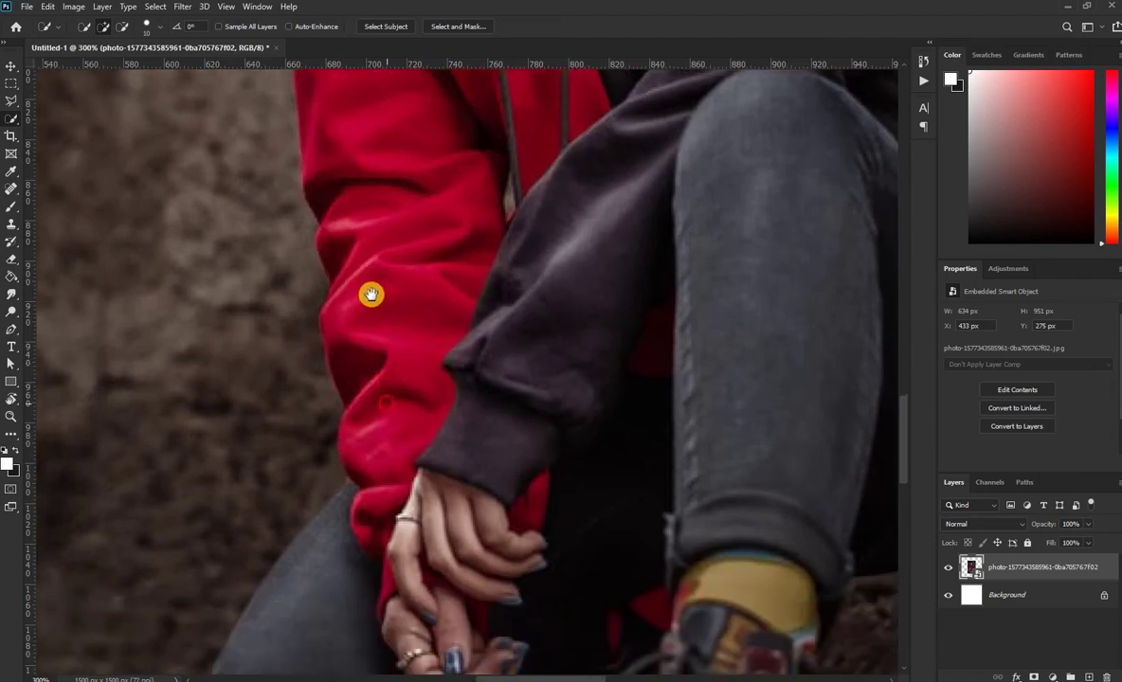
scroll(371, 296, down, 1)
scroll(346, 300, down, 2)
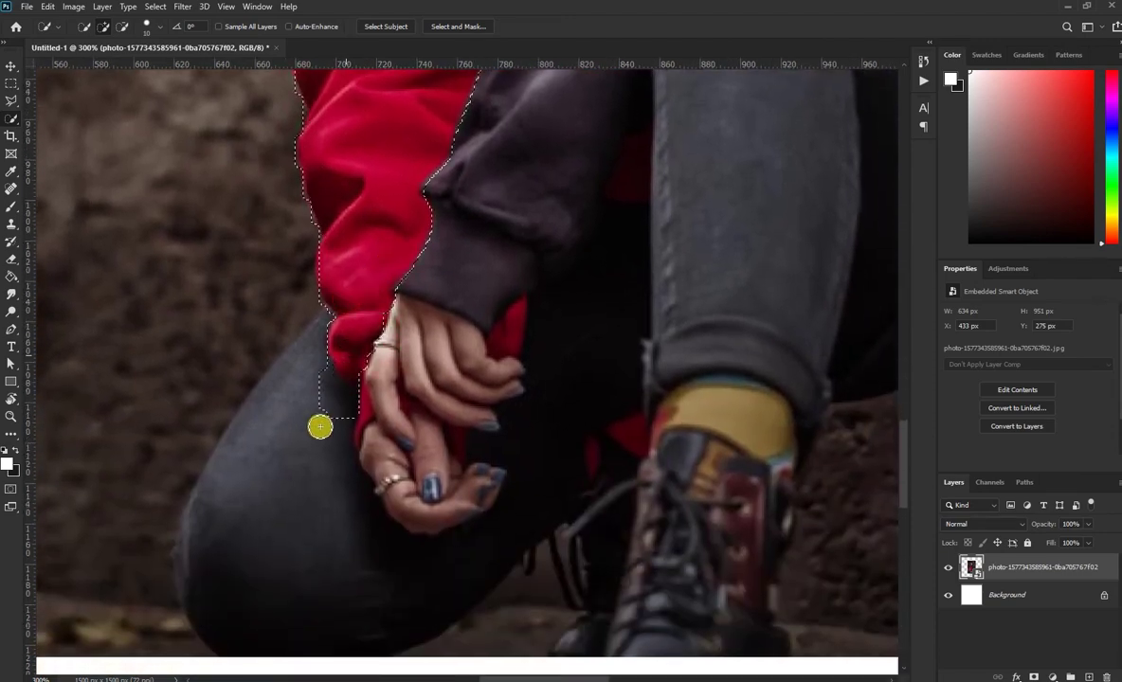
mouse_move(320, 427)
mouse_down()
mouse_move(277, 483)
mouse_move(193, 553)
mouse_move(226, 581)
mouse_up()
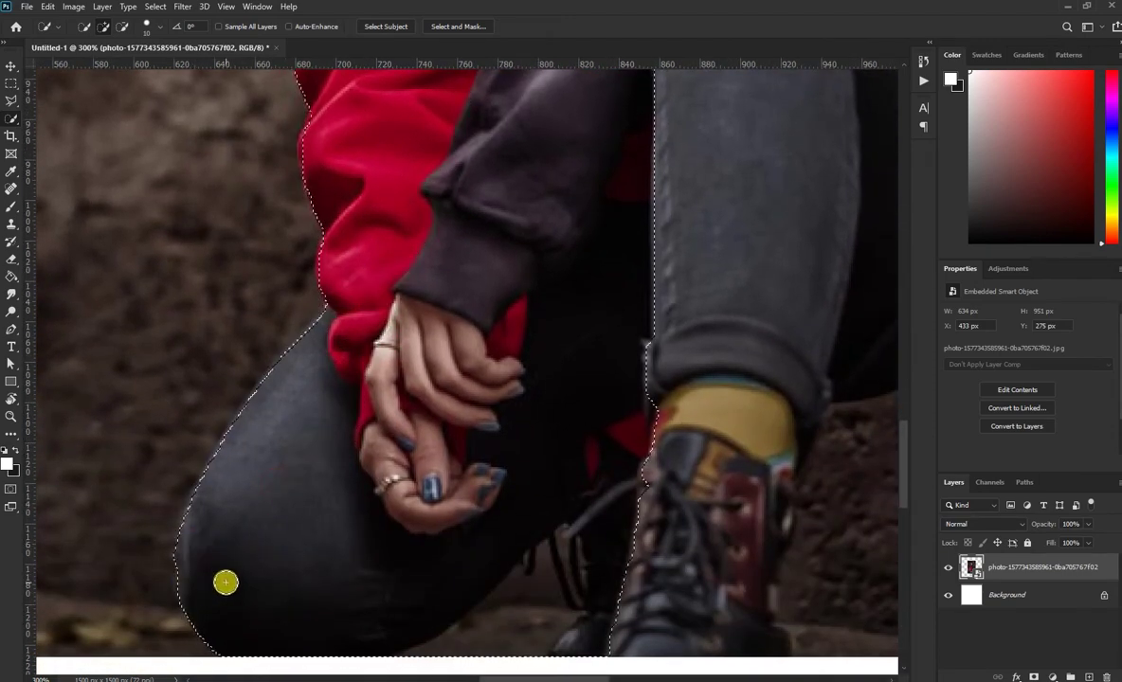
mouse_move(471, 442)
mouse_down()
mouse_move(408, 288)
mouse_move(503, 351)
mouse_up()
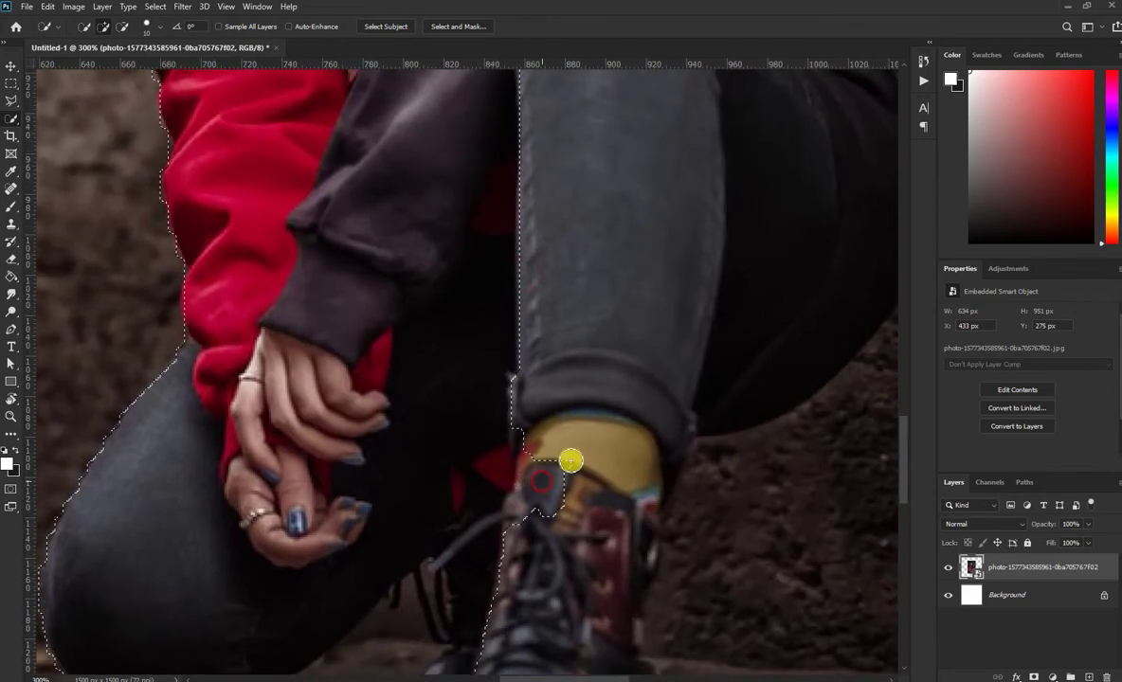
drag(571, 459, 604, 419)
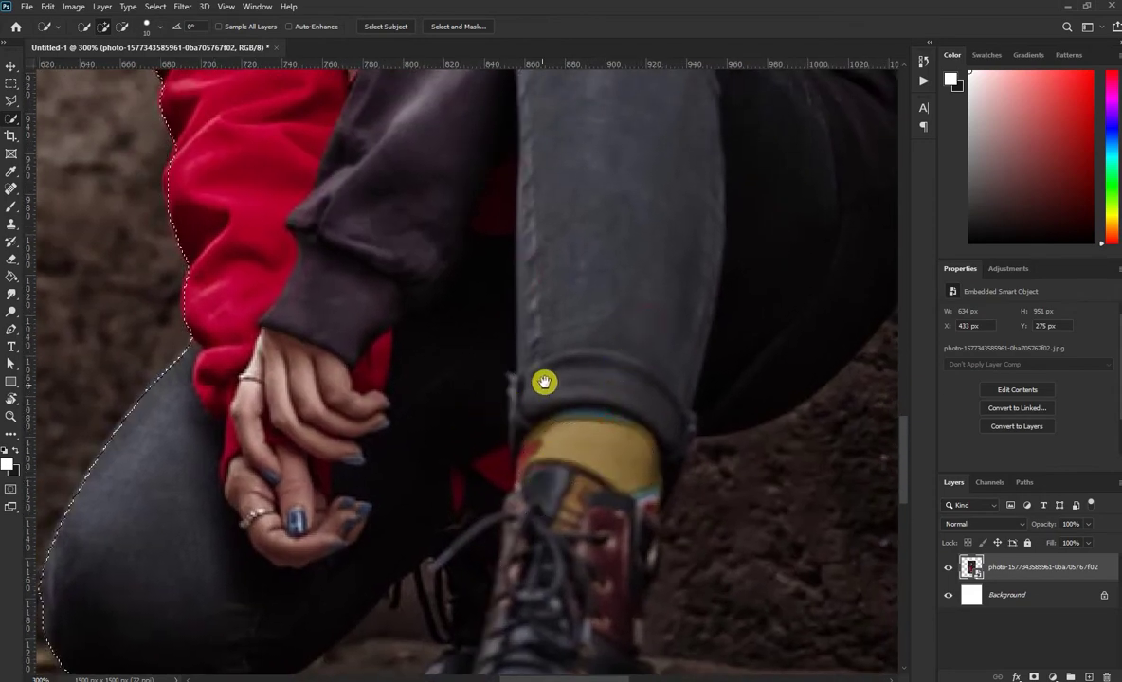
drag(543, 381, 422, 419)
scroll(422, 420, down, 4)
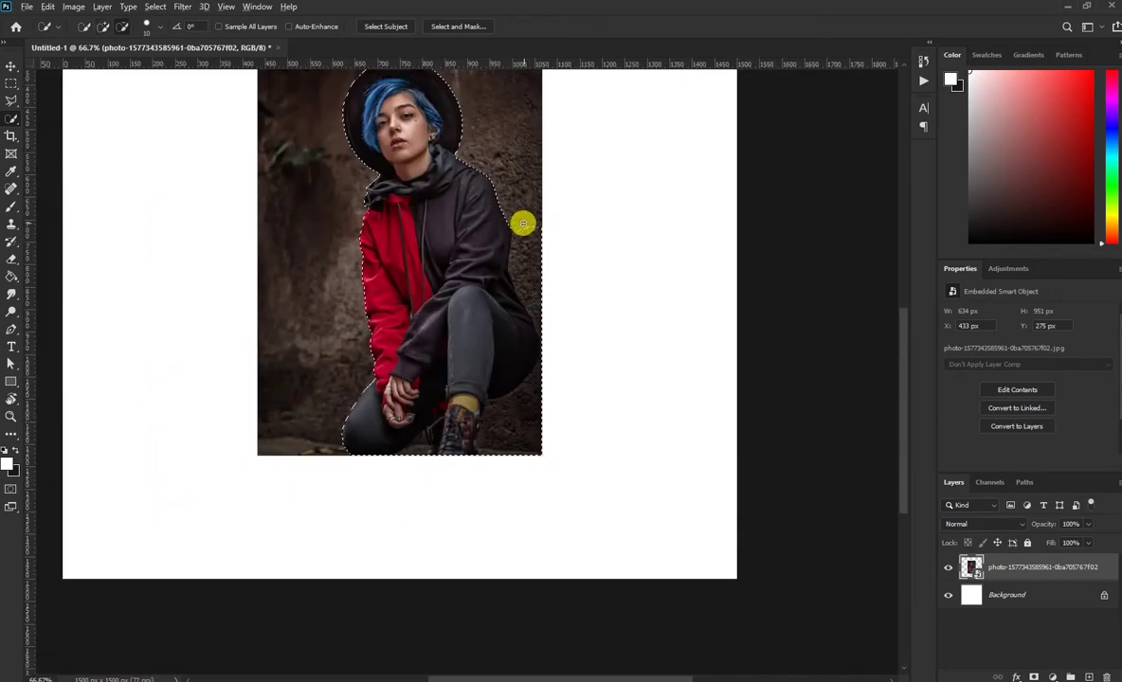
Step: Subtract the wall beside the right arm and refine the selection along the hoodie's right edge
mouse_move(522, 226)
mouse_down()
mouse_move(544, 370)
mouse_move(462, 417)
mouse_up()
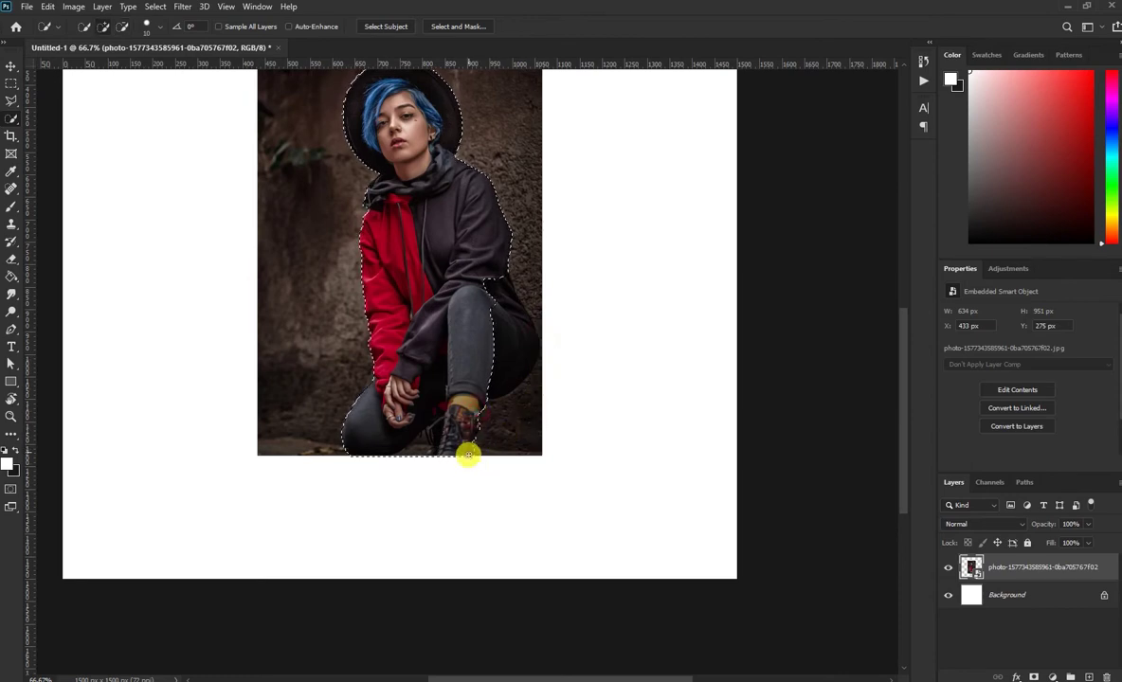
scroll(471, 439, up, 2)
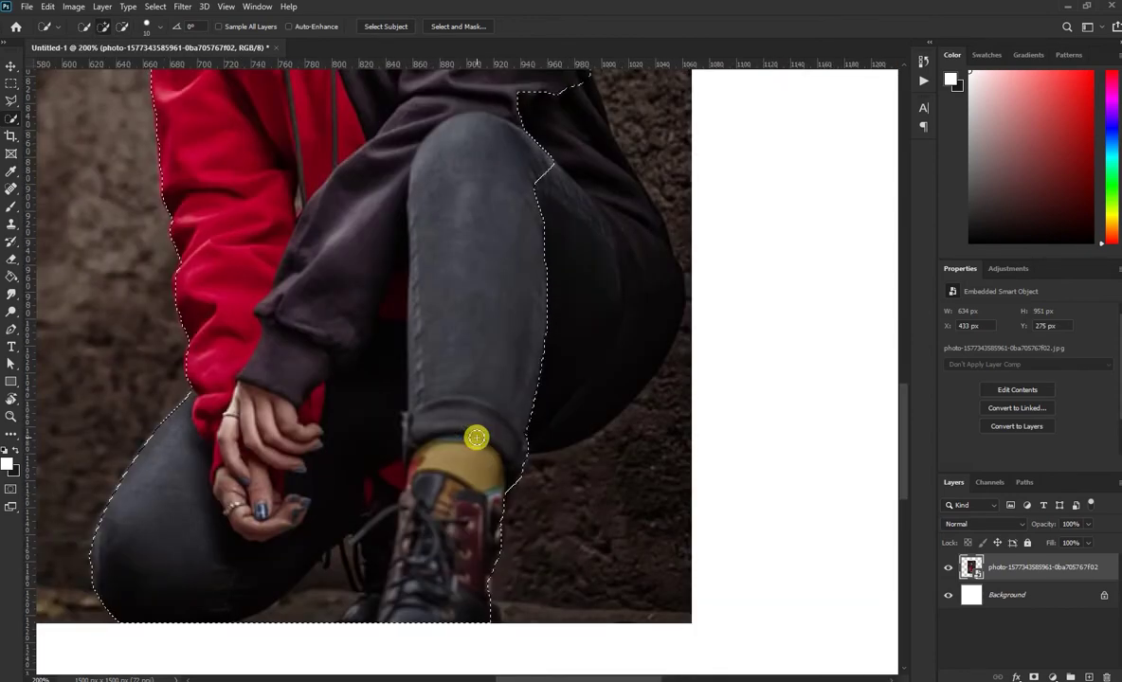
scroll(516, 441, up, 3)
scroll(468, 528, right, 1)
drag(511, 241, 546, 388)
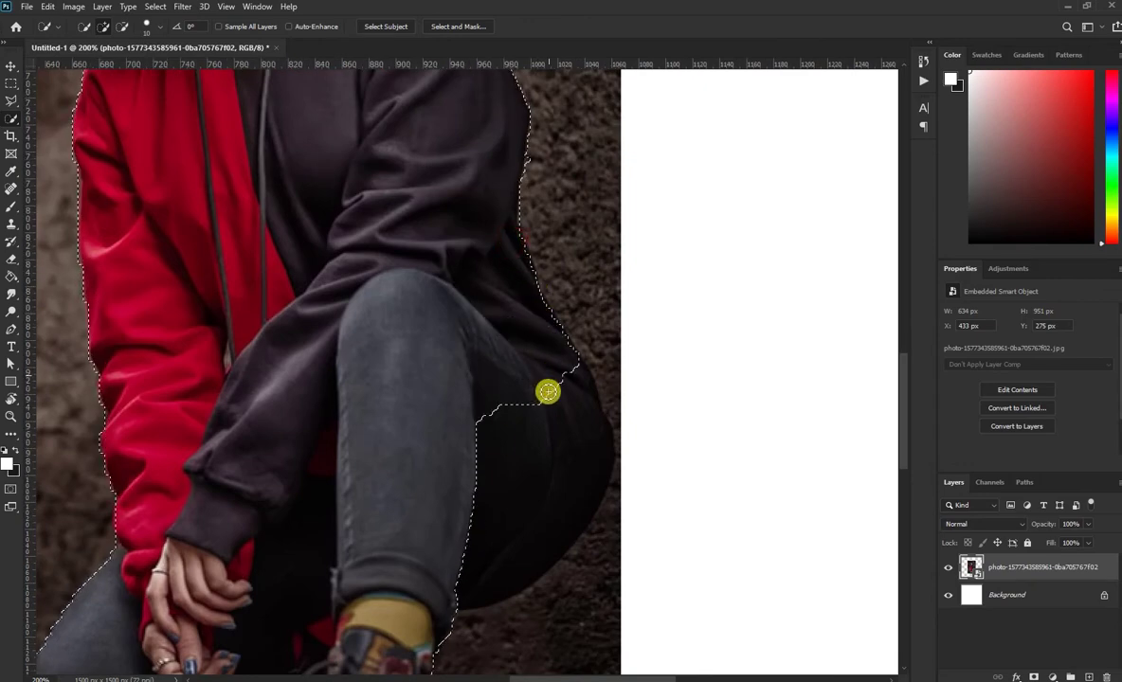
drag(496, 358, 554, 523)
scroll(569, 488, up, 3)
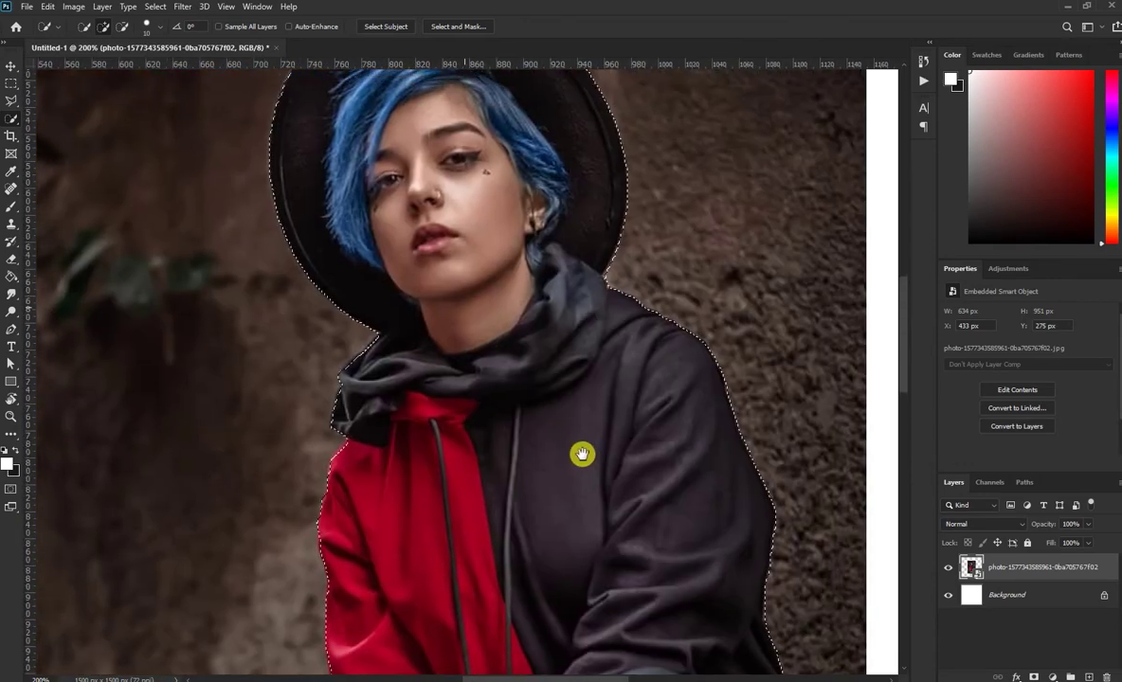
scroll(597, 455, left, 1)
scroll(607, 426, up, 1)
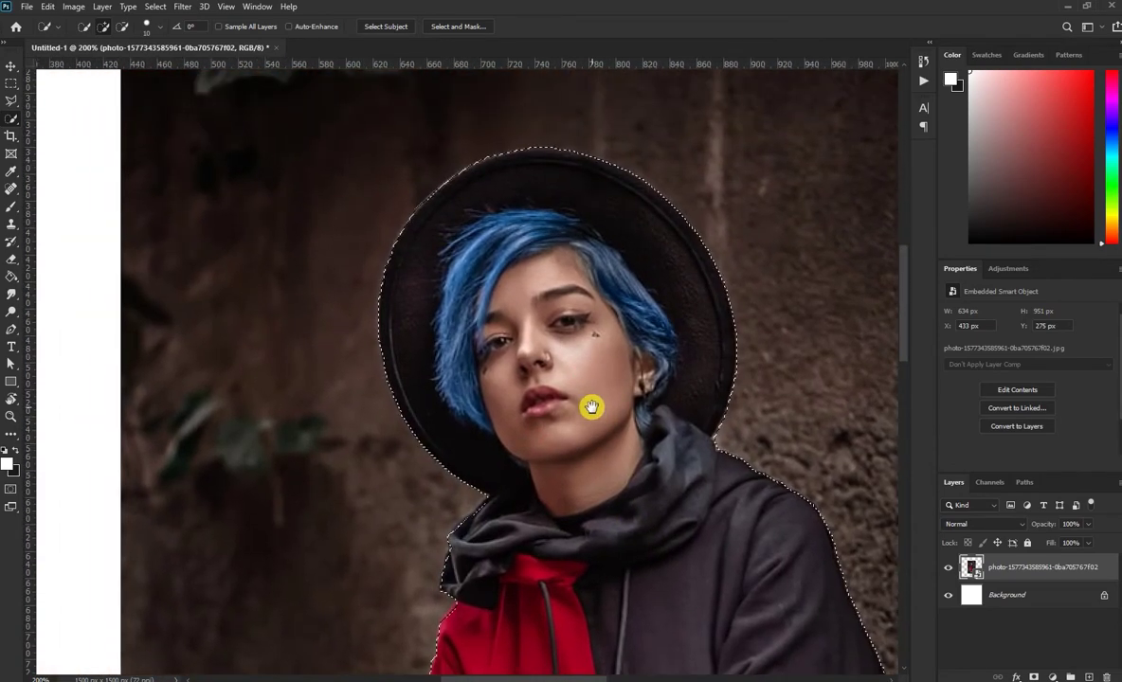
Step: Output the refined selection as a new layer with layer mask and shift the cut-out slightly right
click(453, 28)
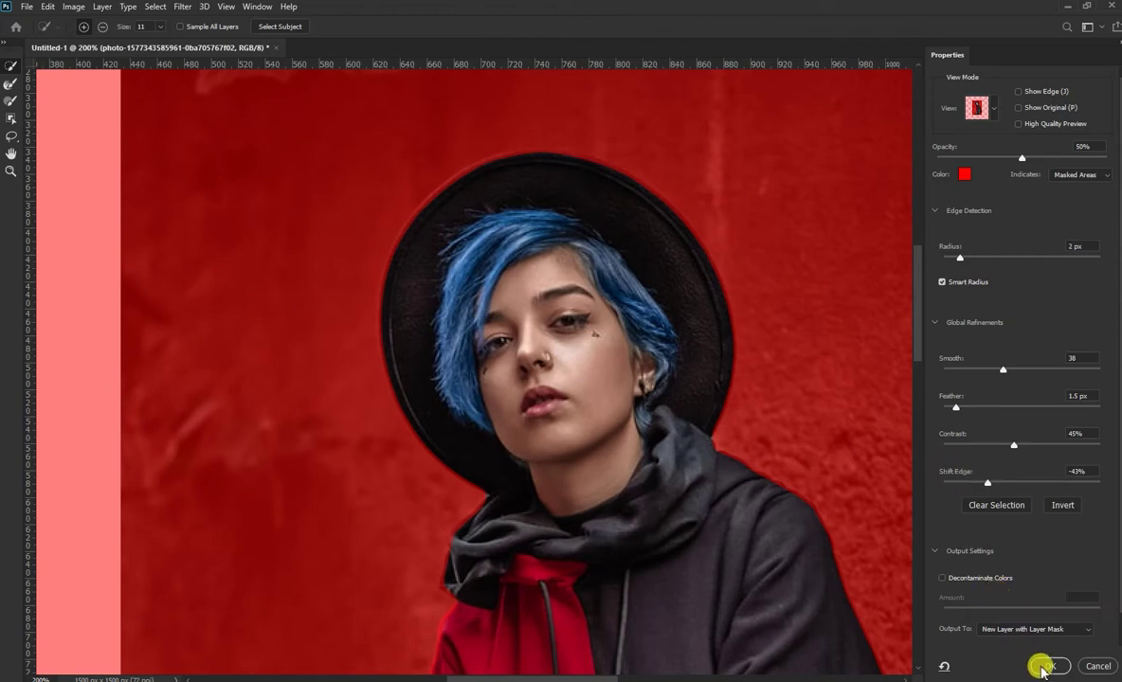
click(1048, 665)
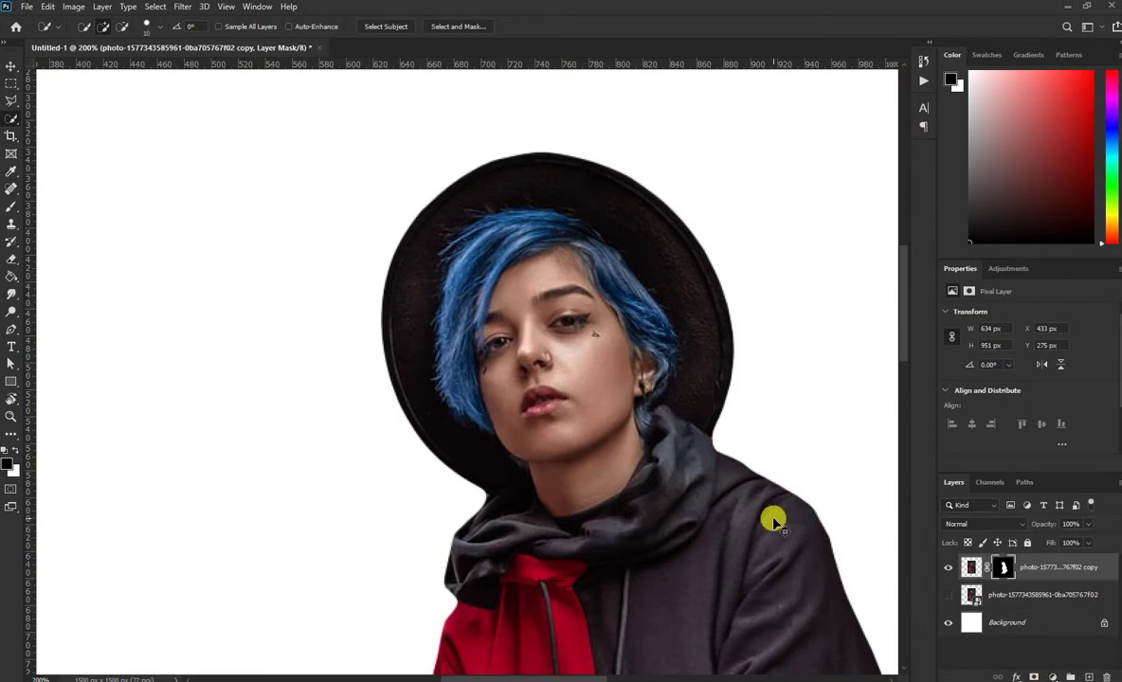
key(ctrl+minus)
key(ctrl+minus)
key(ctrl+minus)
click(8, 67)
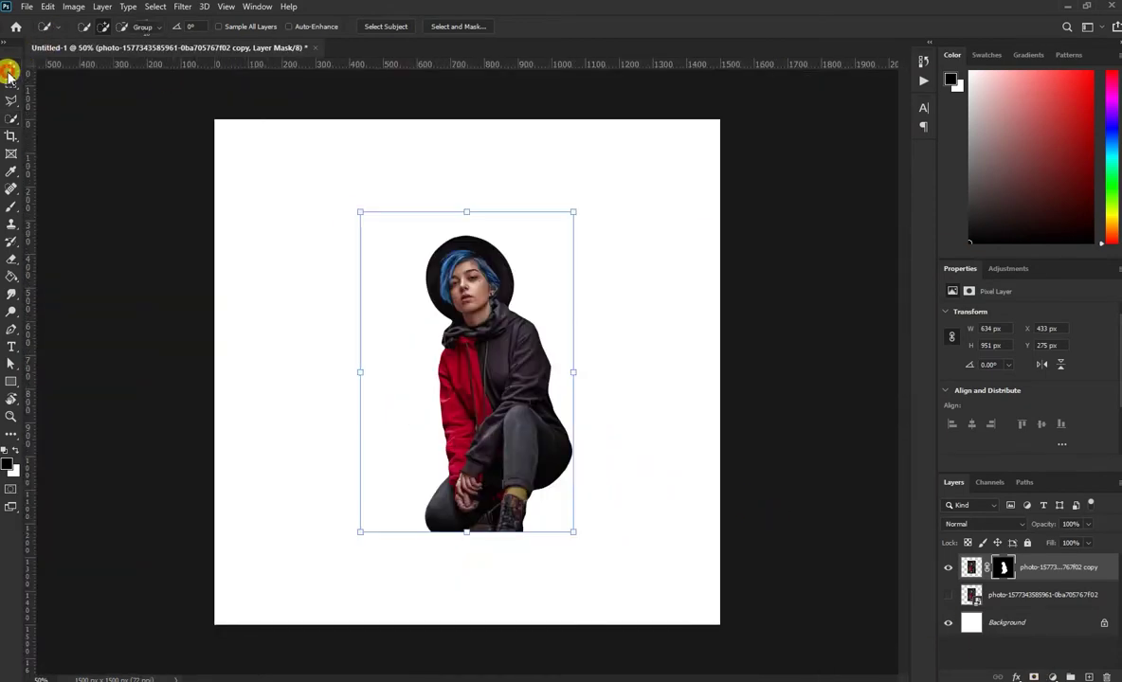
drag(481, 345, 461, 334)
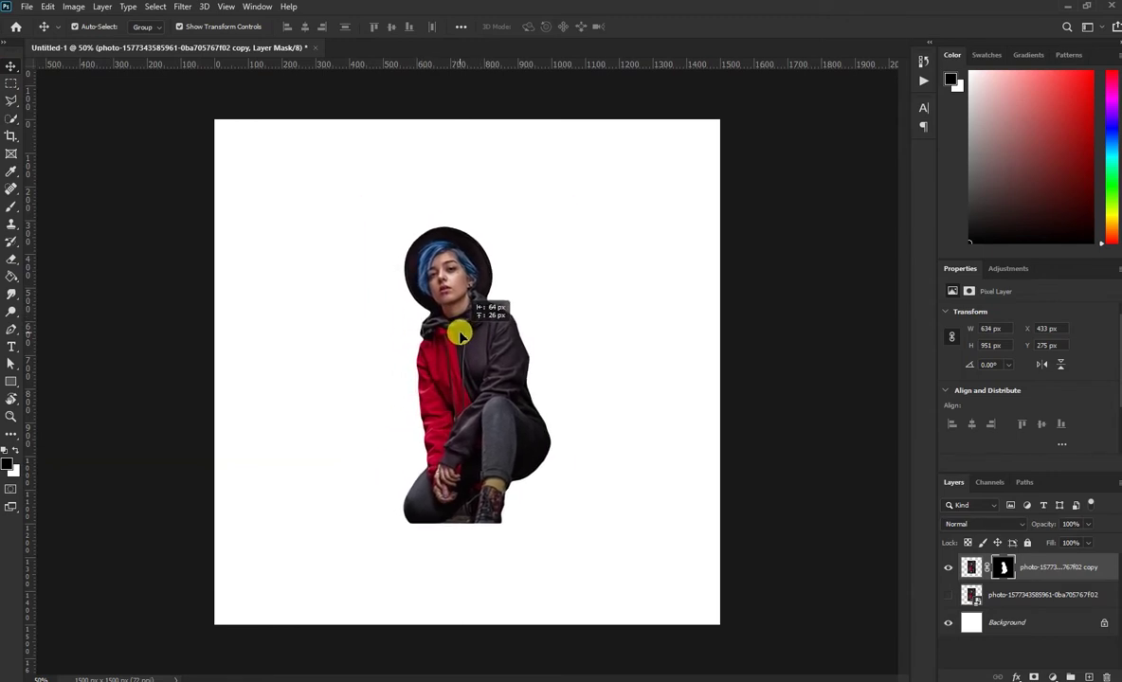
click(132, 285)
click(11, 379)
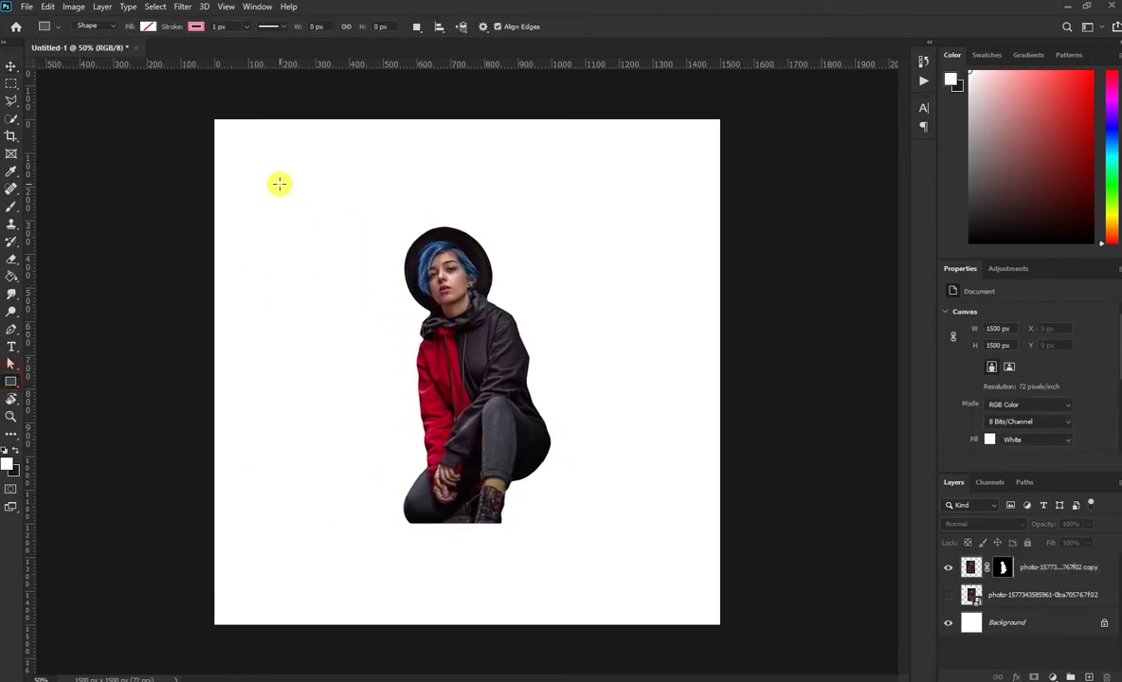
Step: Draw a pink square with no stroke and place it beneath the woman layer
drag(280, 184, 655, 566)
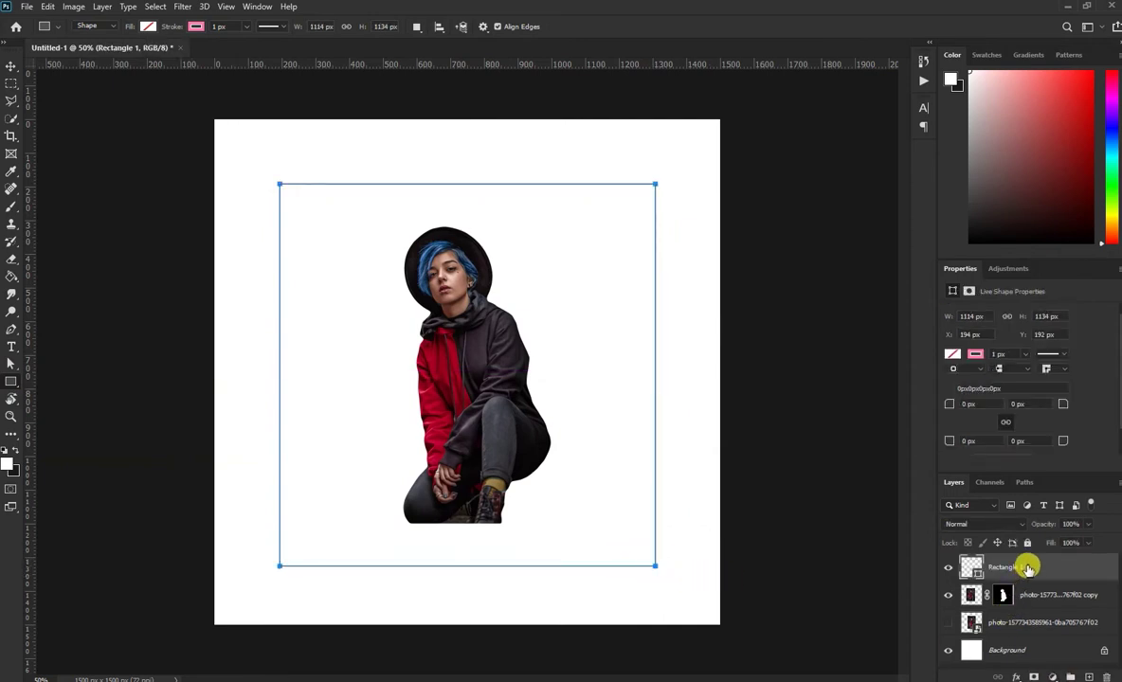
click(196, 28)
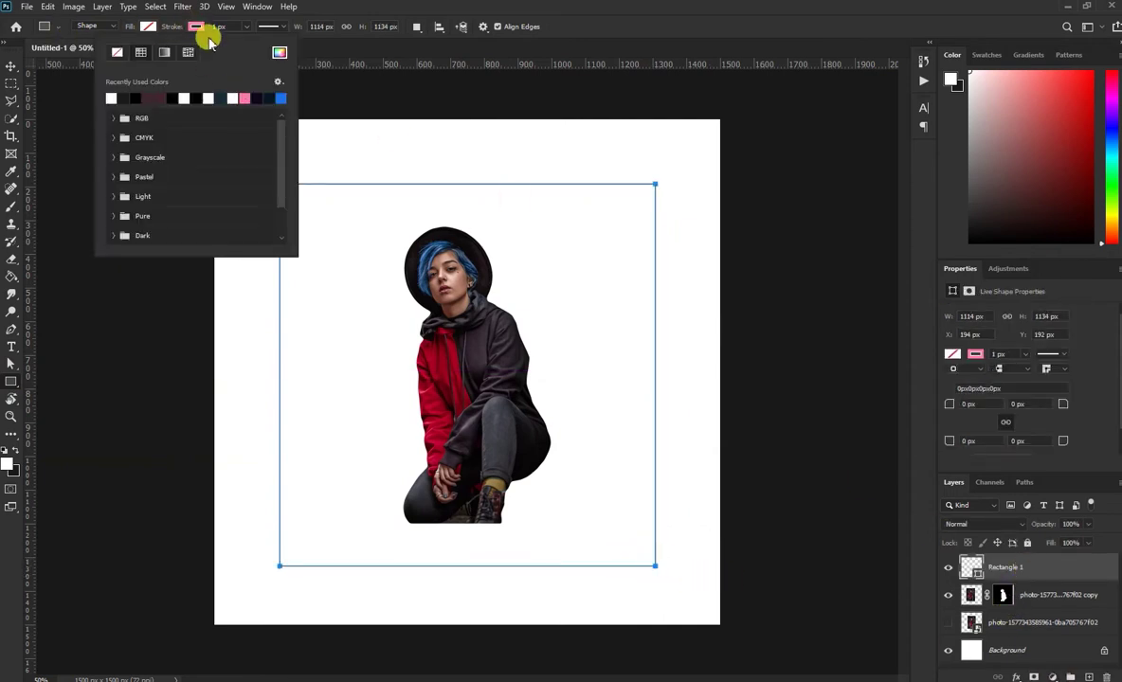
click(116, 54)
click(147, 27)
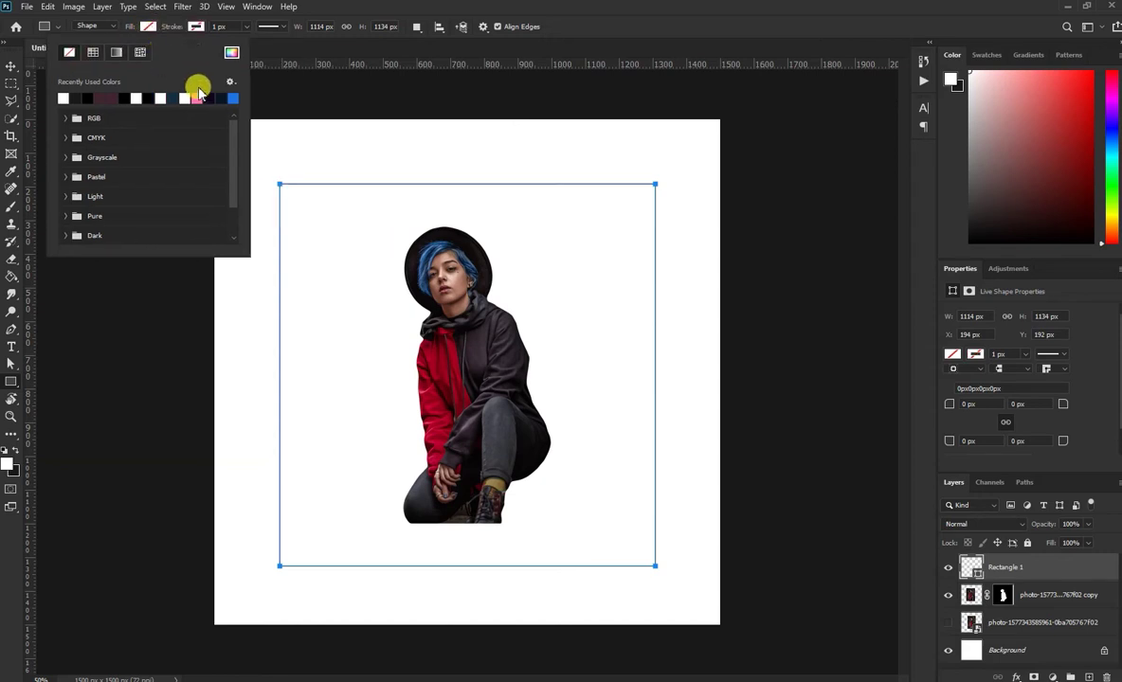
click(198, 98)
click(14, 67)
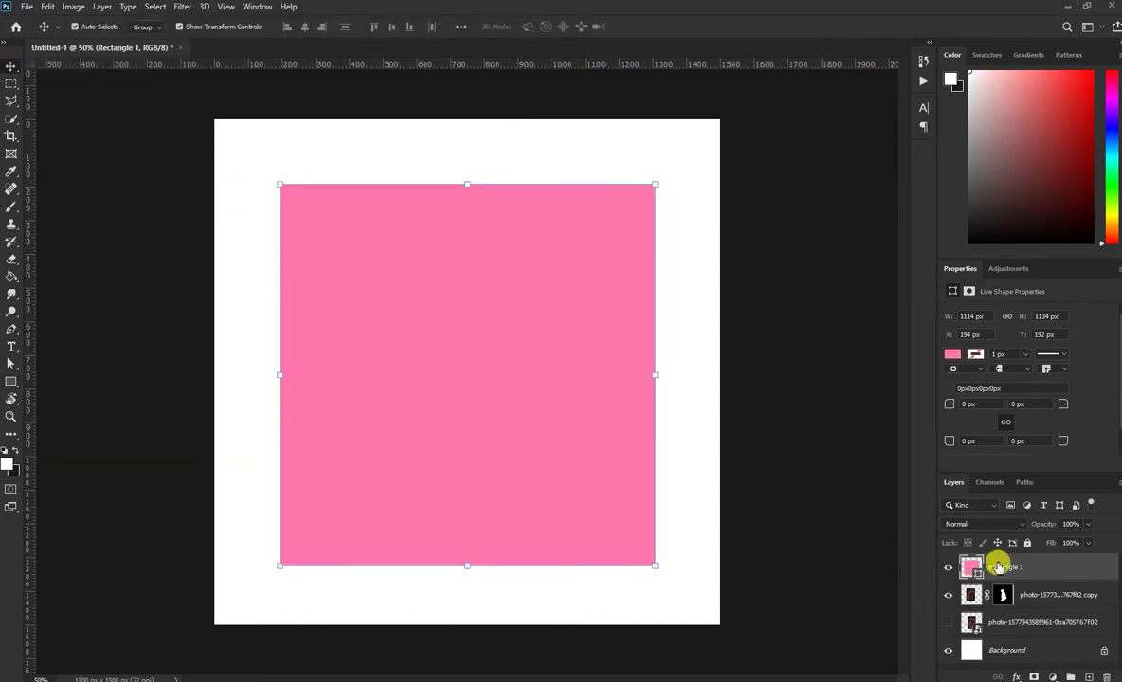
drag(998, 567, 1024, 606)
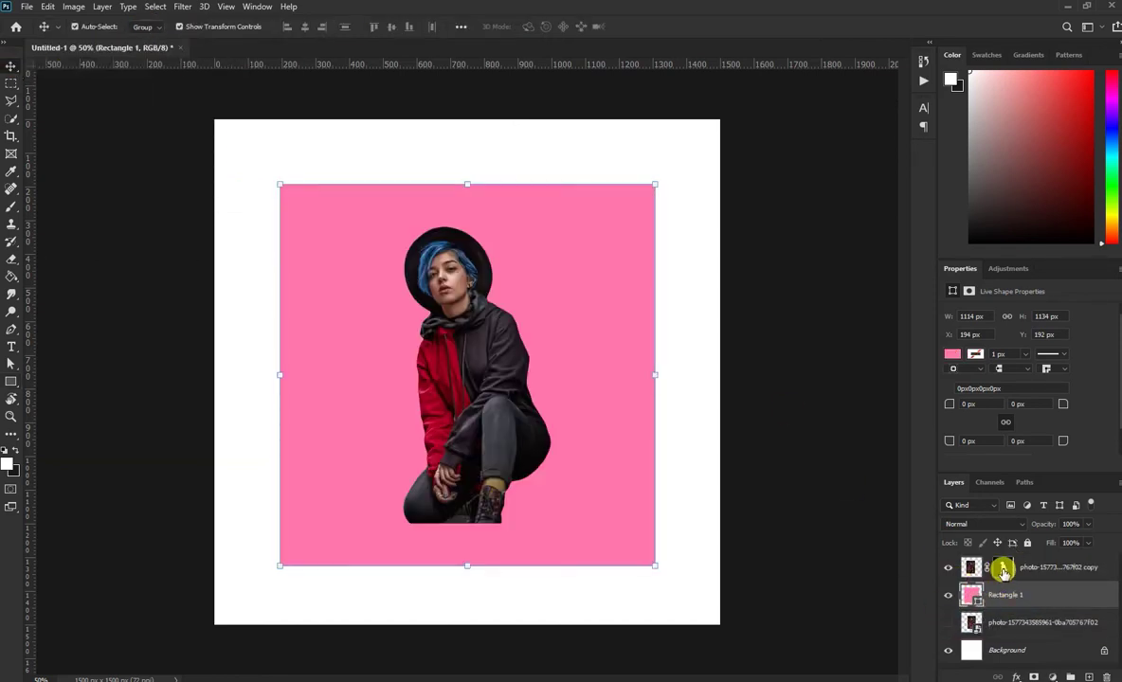
Step: Change the square's fill to crimson be123a sampled from the jacket sleeve
double_click(972, 593)
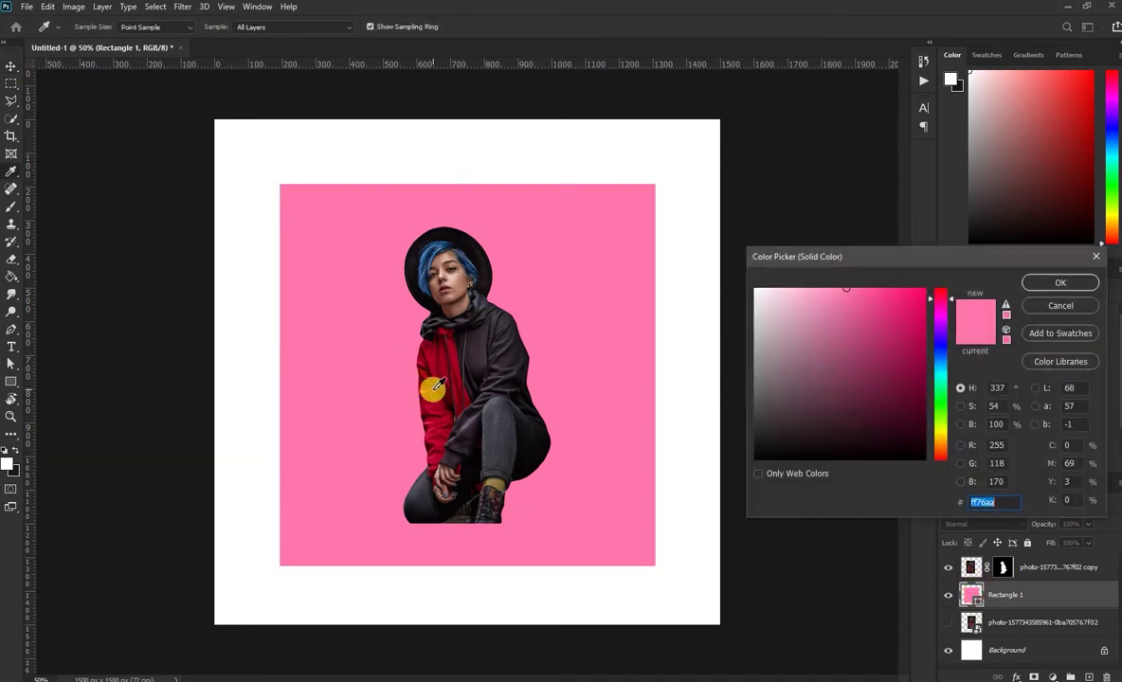
click(431, 358)
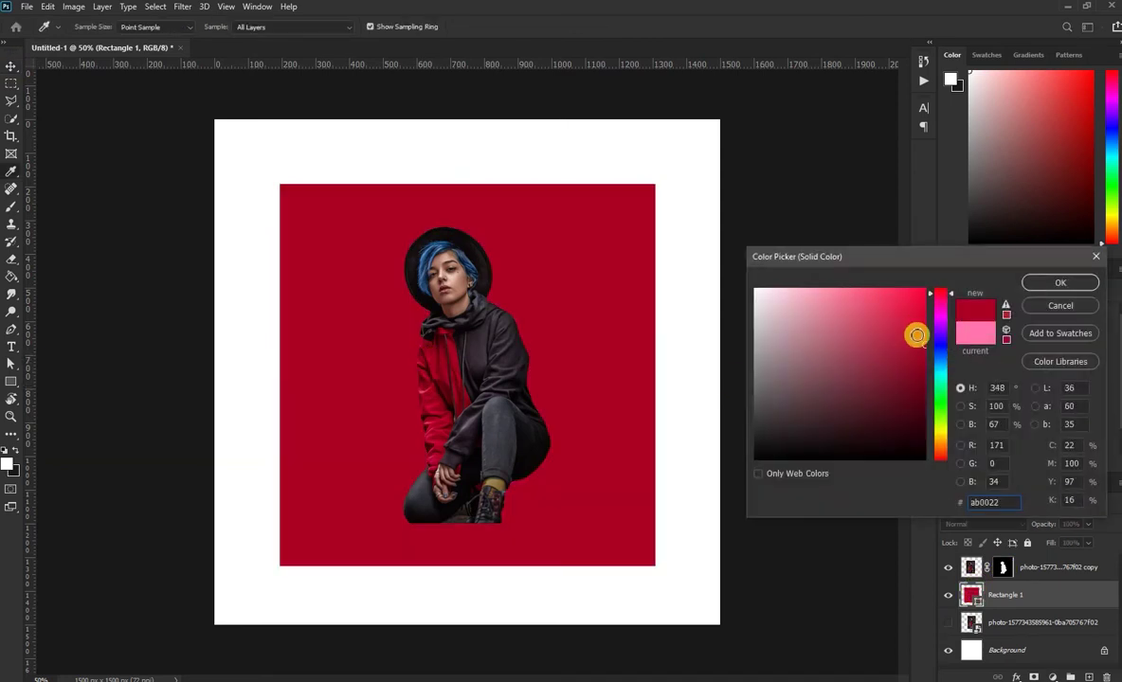
click(424, 390)
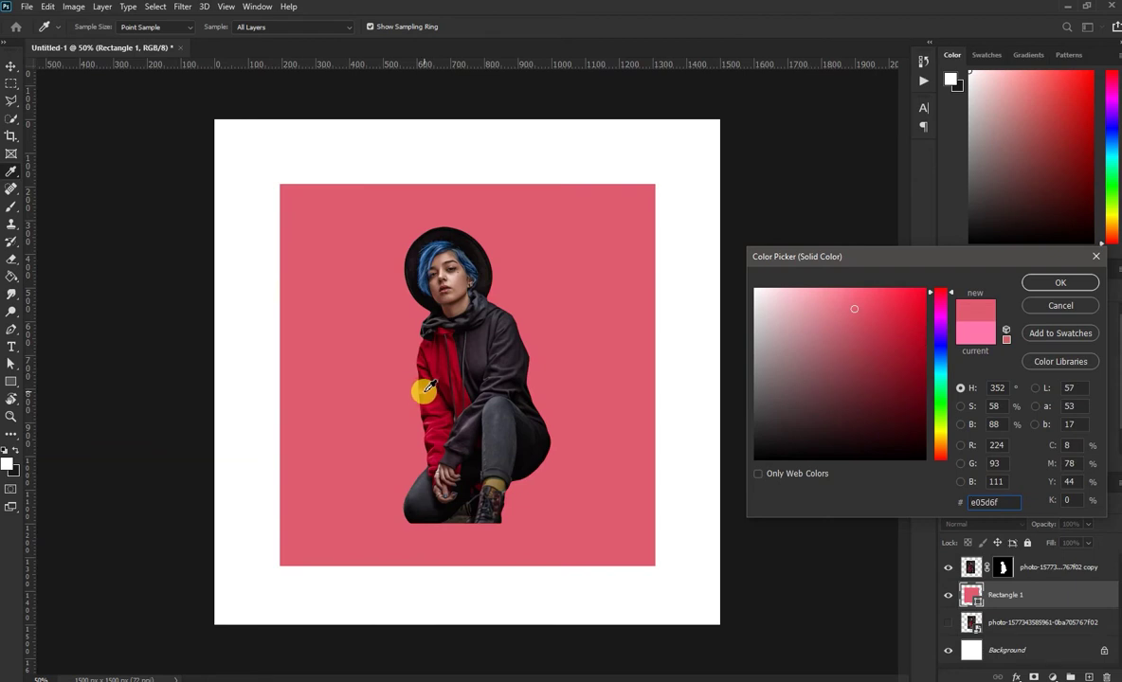
click(425, 389)
click(430, 388)
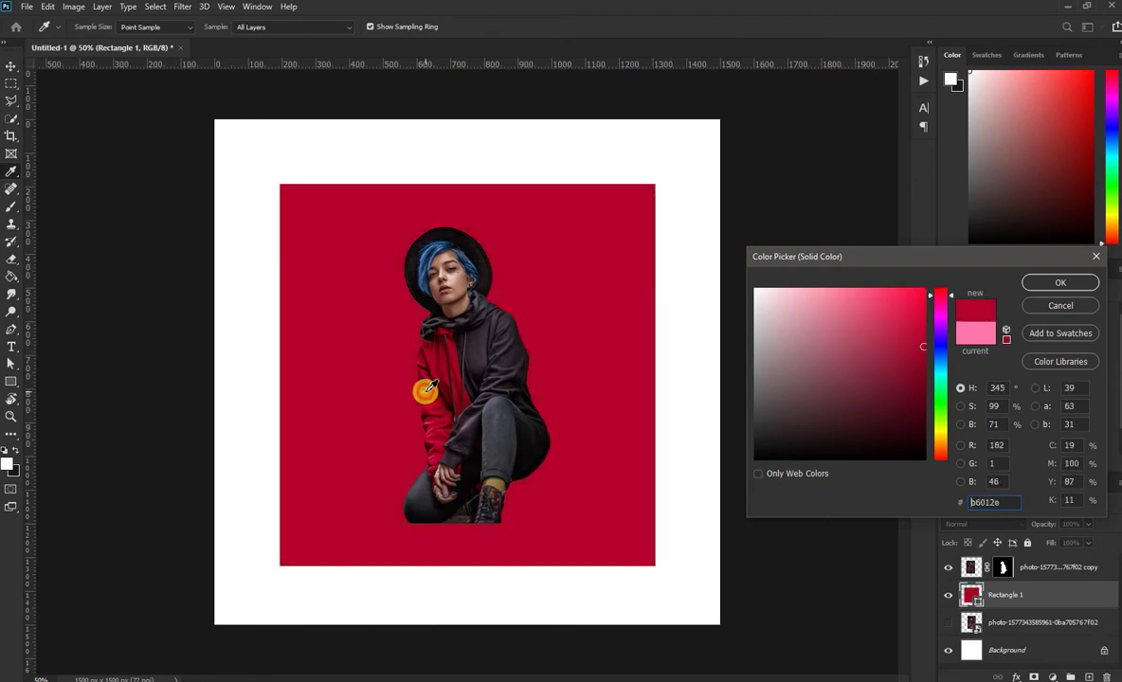
click(425, 396)
click(429, 390)
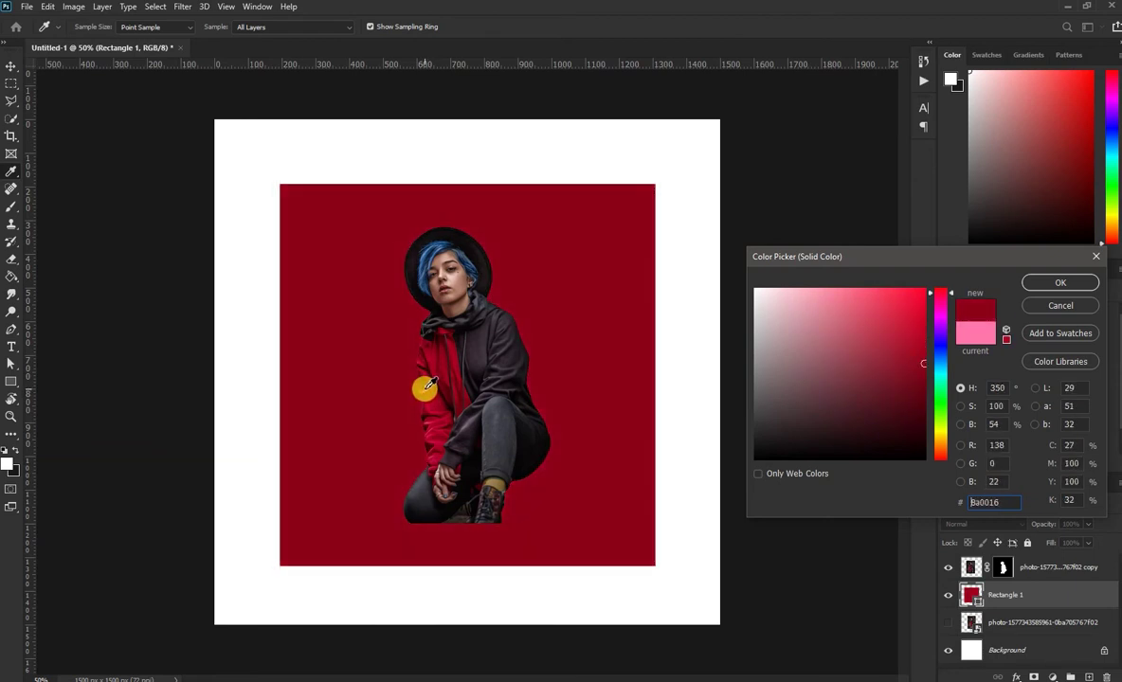
click(429, 388)
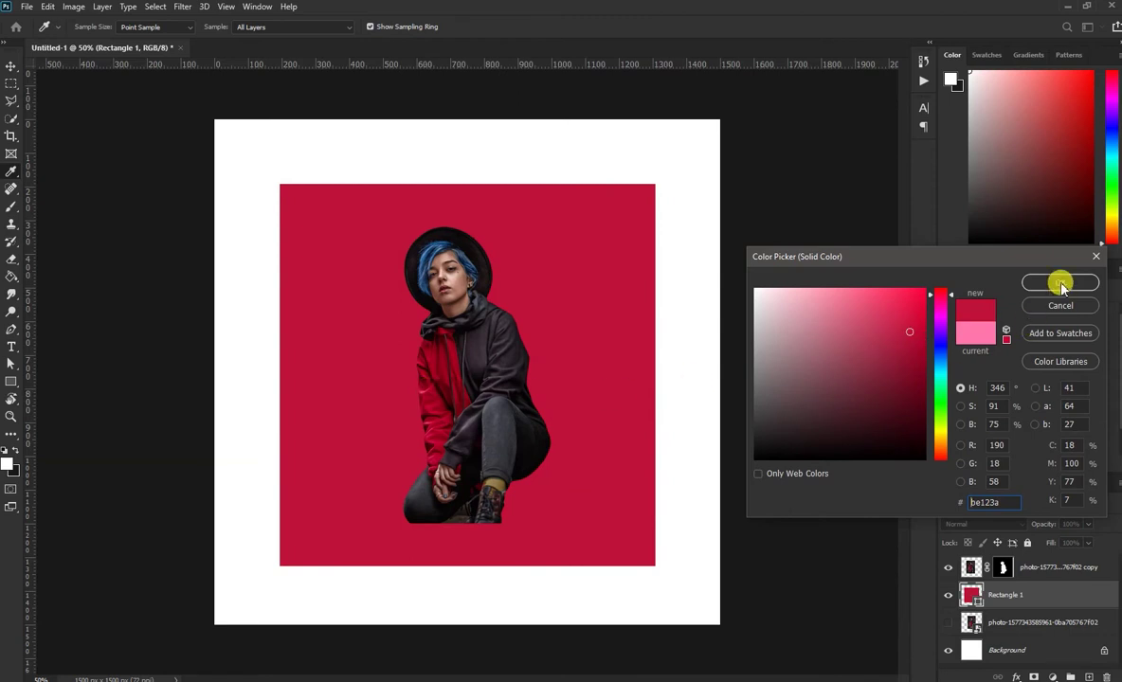
click(1060, 285)
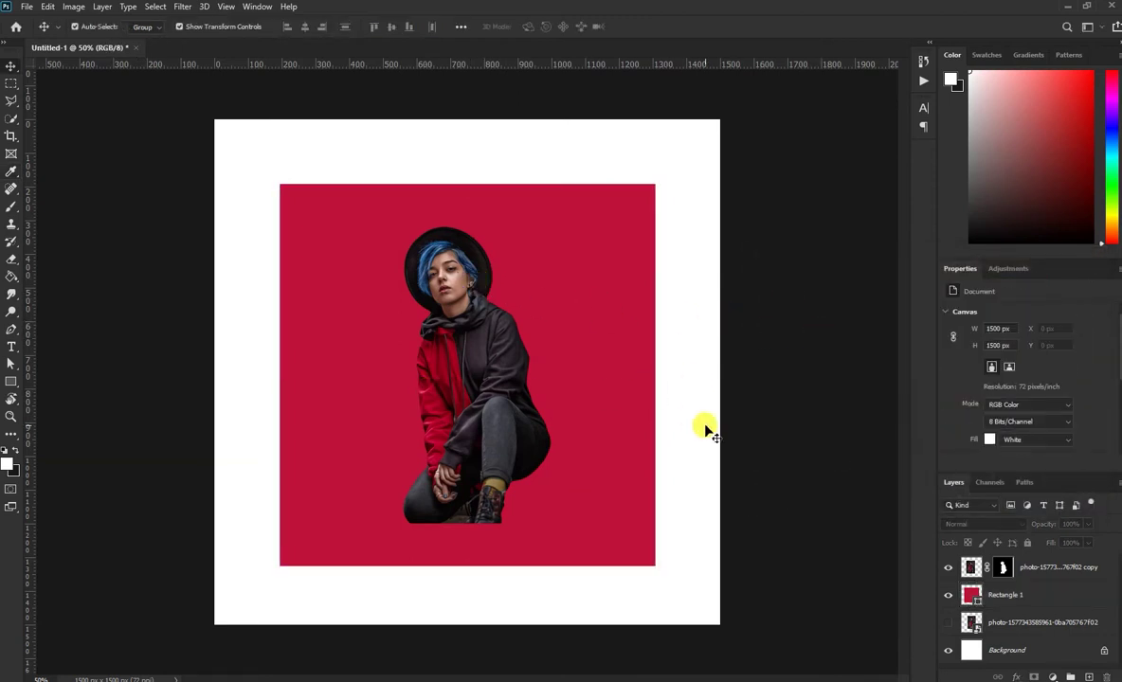
Step: Duplicate the crimson square and shrink the copy to cover only the right half
click(605, 480)
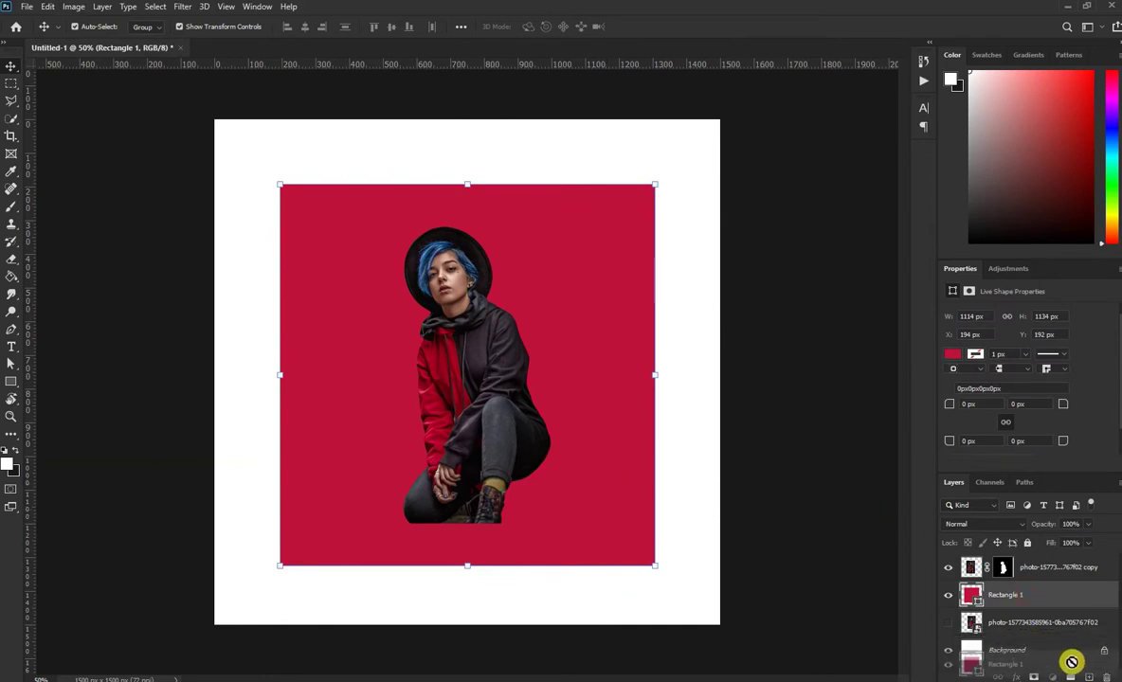
drag(1004, 594, 1088, 677)
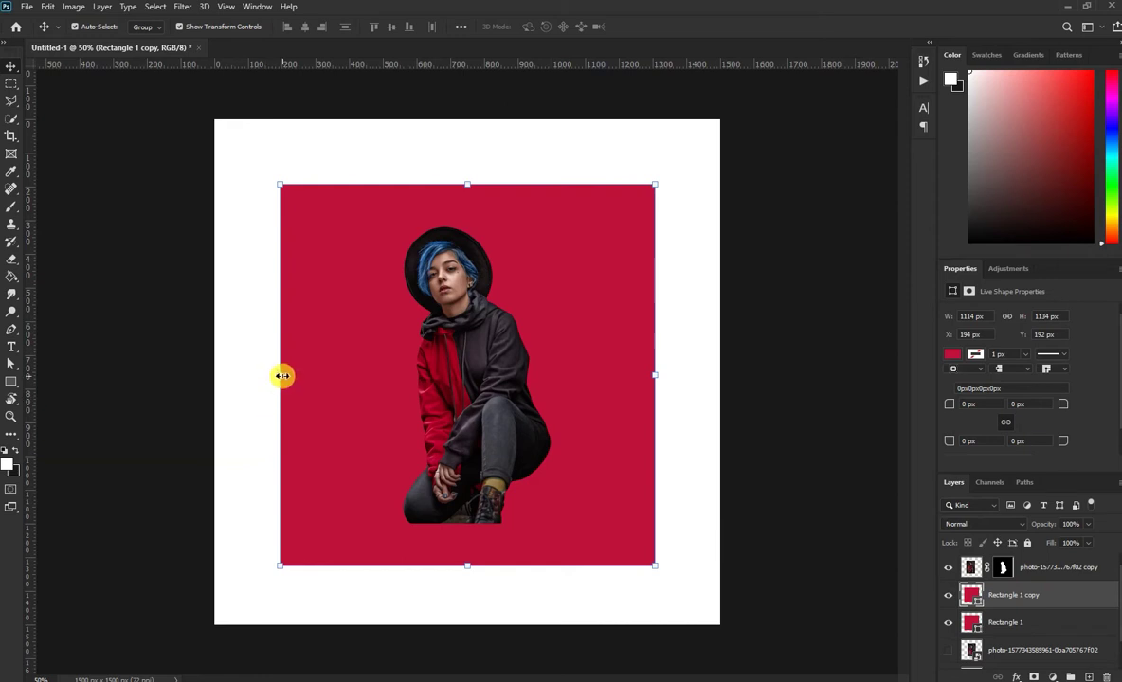
mouse_move(282, 376)
mouse_down()
mouse_move(395, 381)
mouse_move(277, 339)
mouse_move(458, 380)
mouse_up()
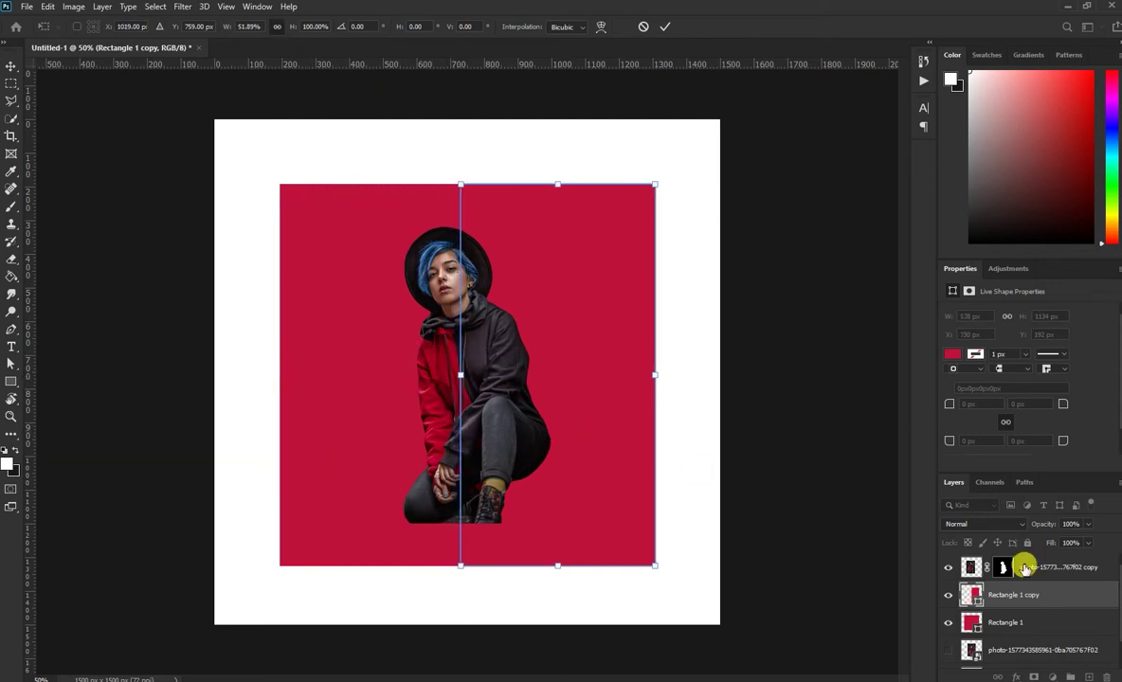
click(666, 28)
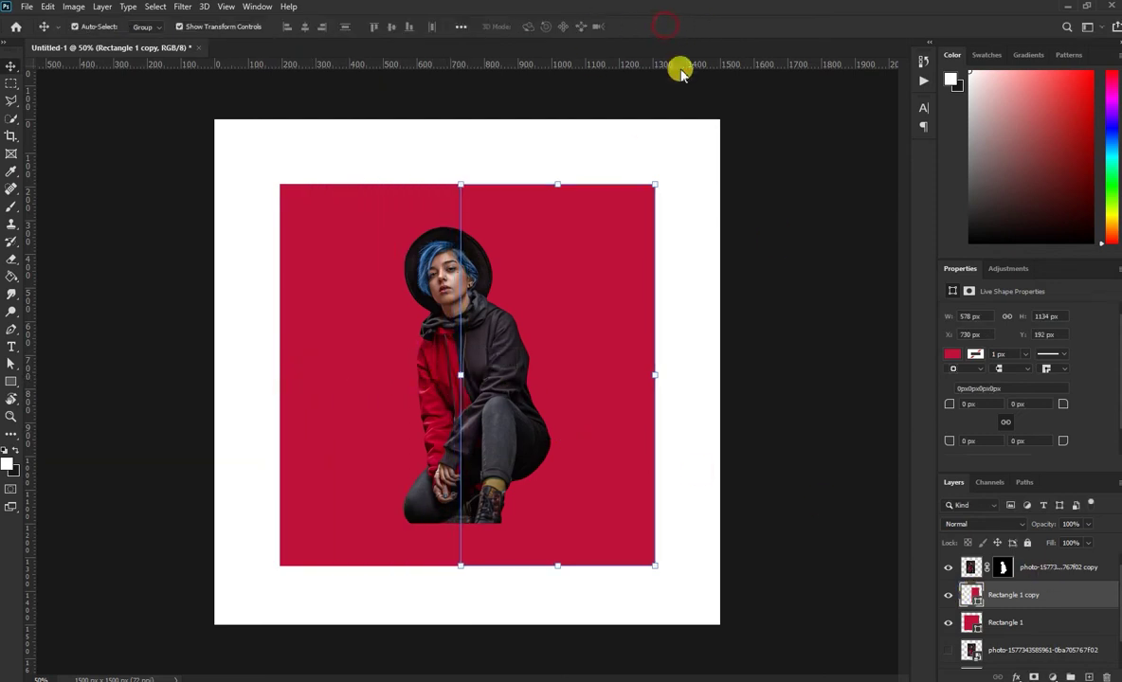
double_click(971, 597)
Step: Fill the half-width copy with blue 386a9f sampled from the woman's hair
drag(438, 245, 438, 247)
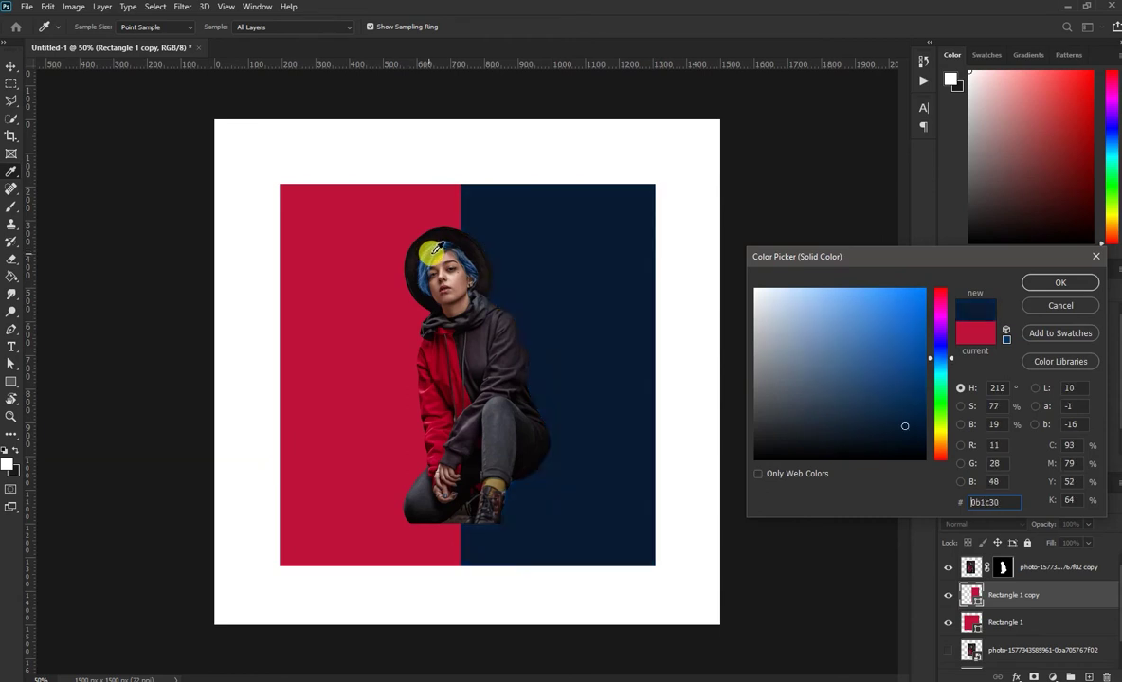
mouse_move(438, 247)
mouse_down()
mouse_move(466, 251)
mouse_move(435, 252)
mouse_move(429, 270)
mouse_up()
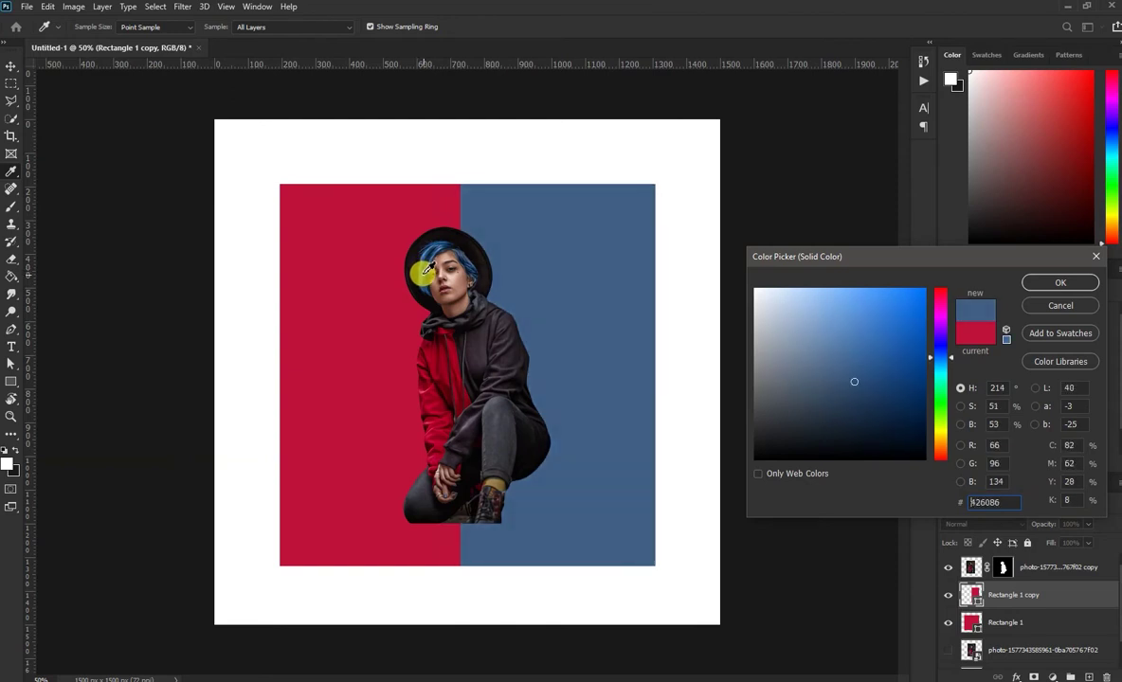
drag(428, 269, 428, 257)
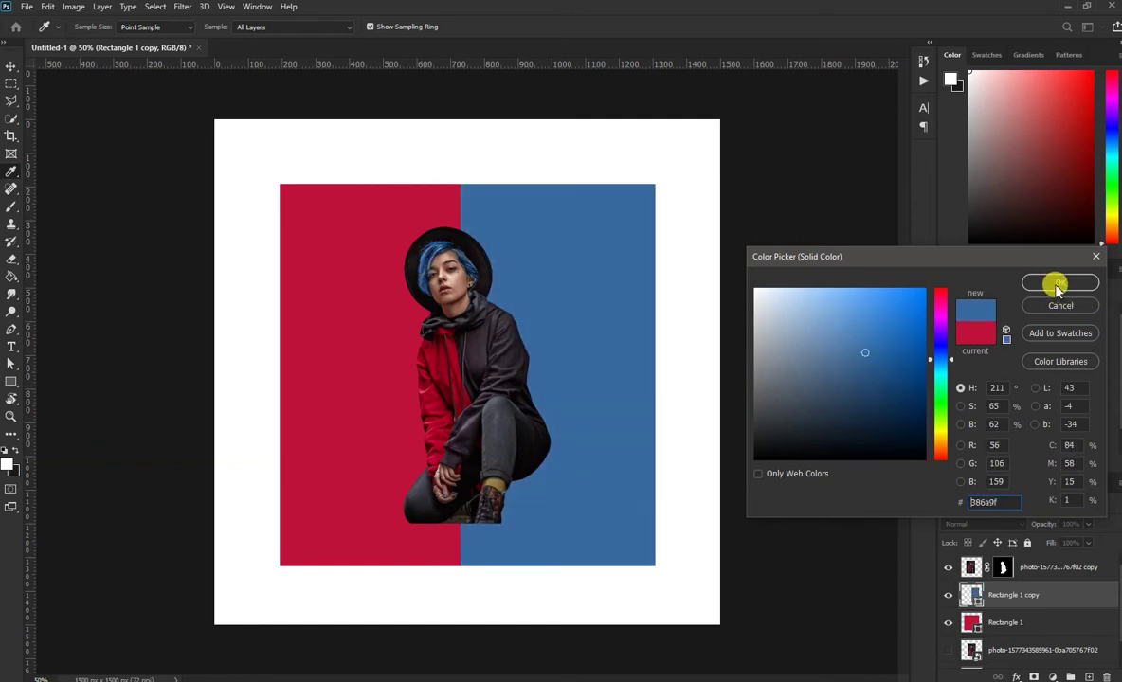
click(1057, 285)
Step: Move the blue rectangle over to the left half of the square
click(804, 418)
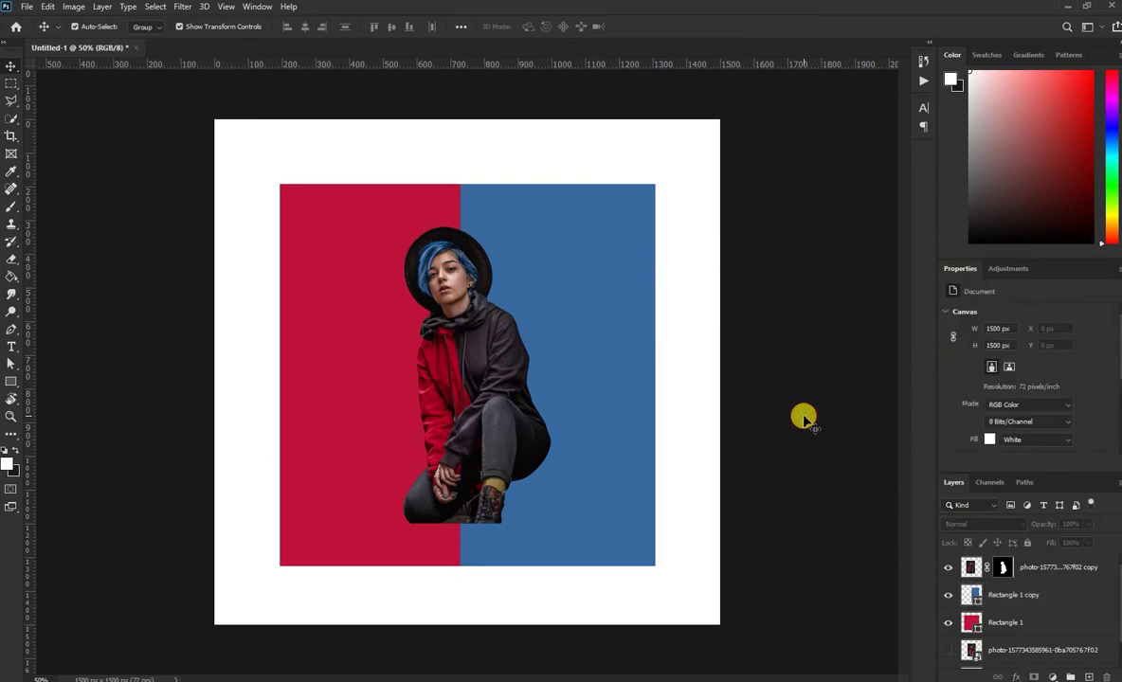
click(620, 448)
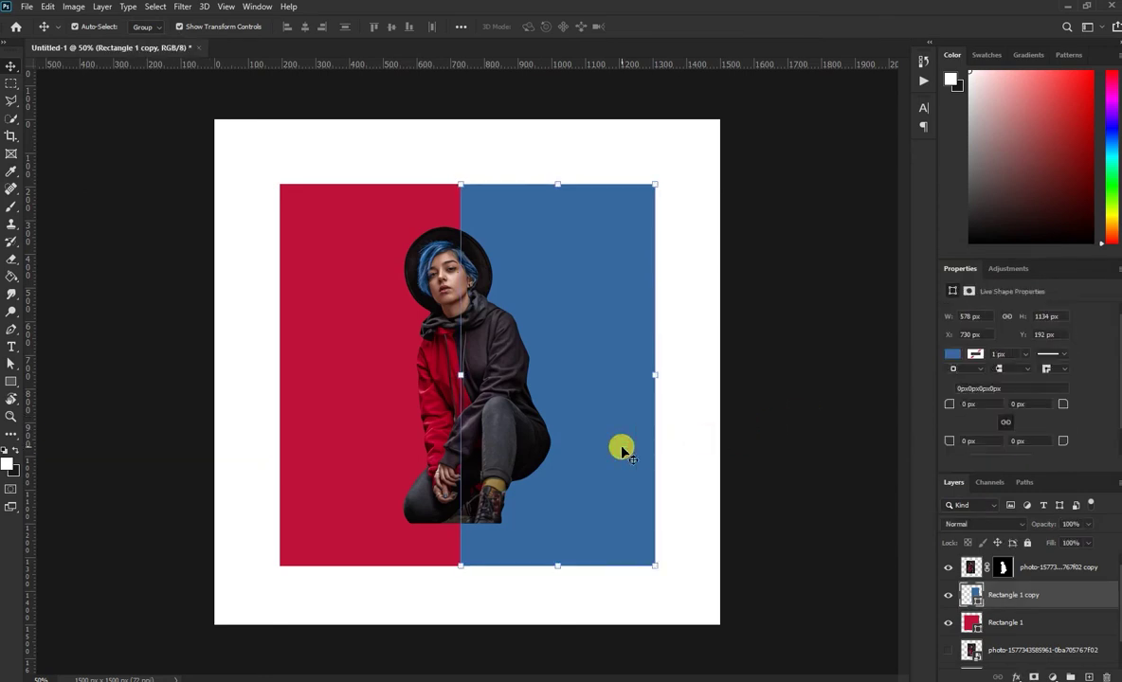
drag(621, 450, 440, 446)
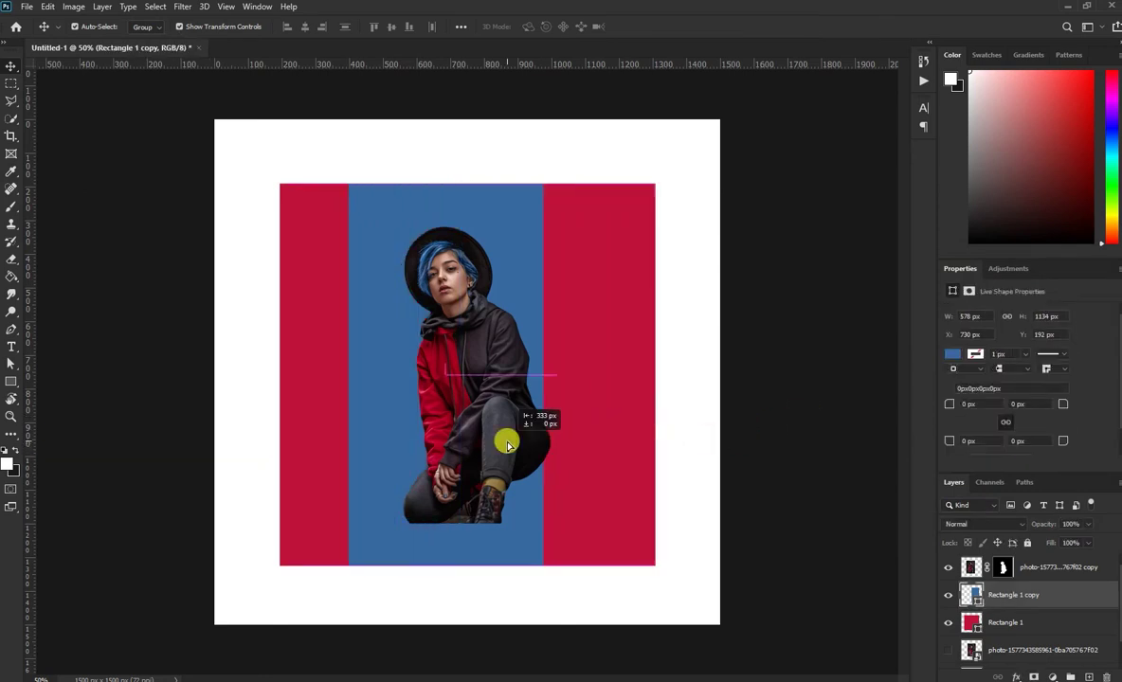
Step: Scale the cut-out woman up to 746 × 1119 px so she overlaps the bottom edge
click(739, 396)
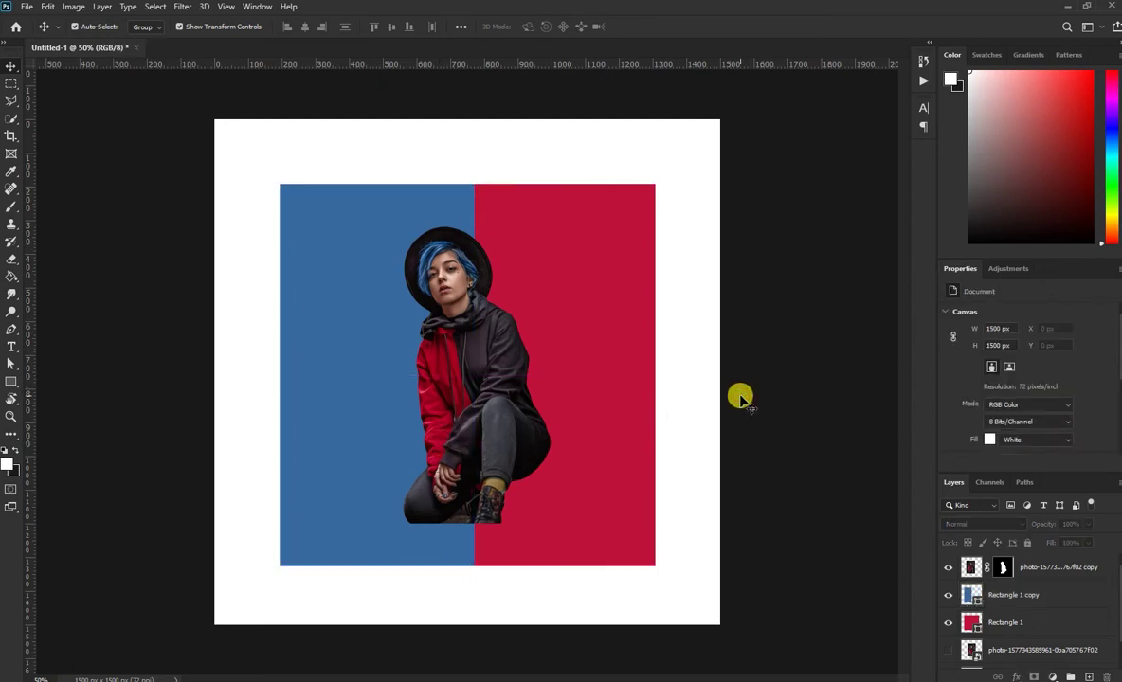
click(485, 440)
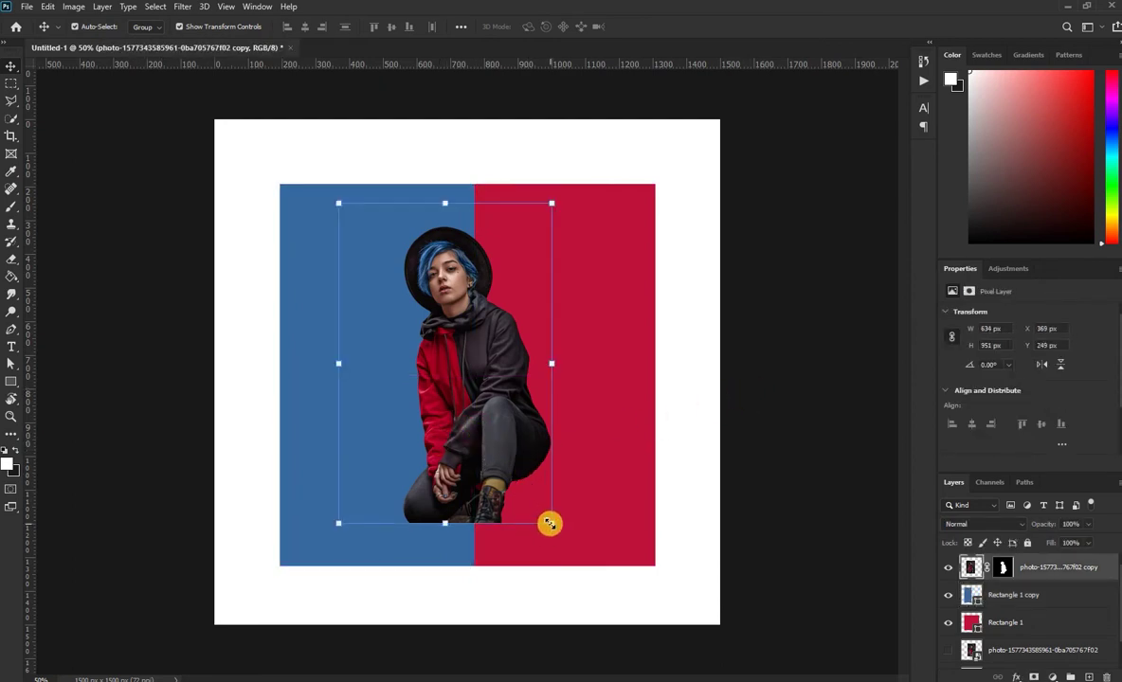
mouse_move(550, 524)
mouse_down()
mouse_move(591, 616)
mouse_move(570, 593)
mouse_up()
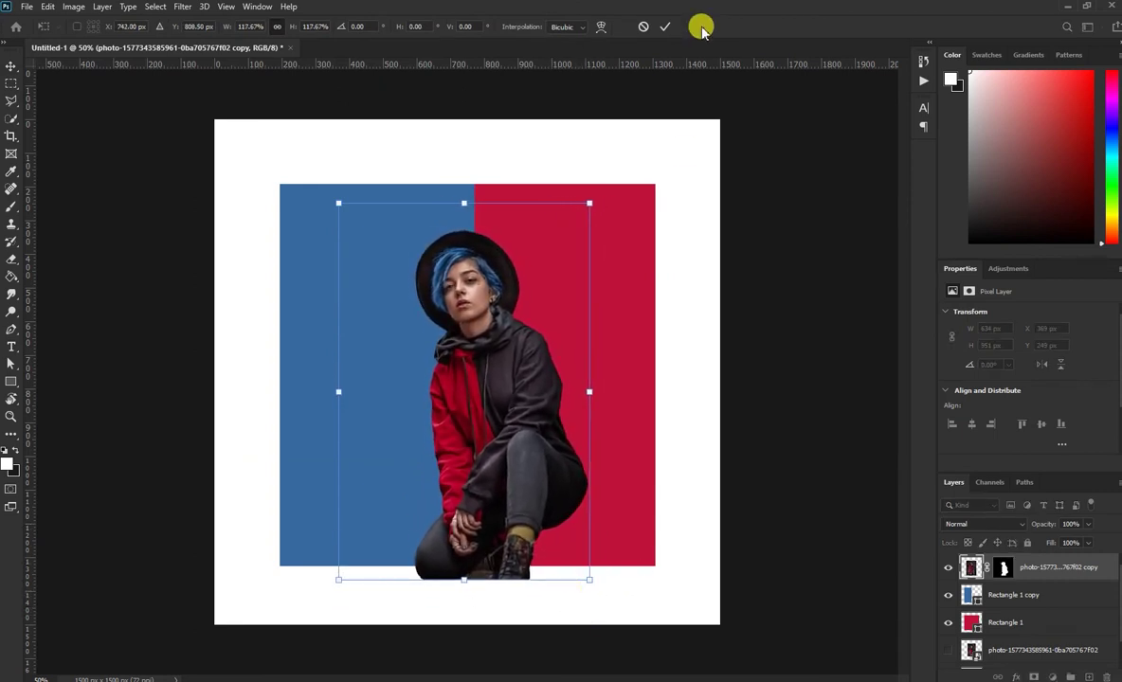
click(664, 26)
Step: Select the background square's outline and try painting the woman's mask along the bottom
click(10, 83)
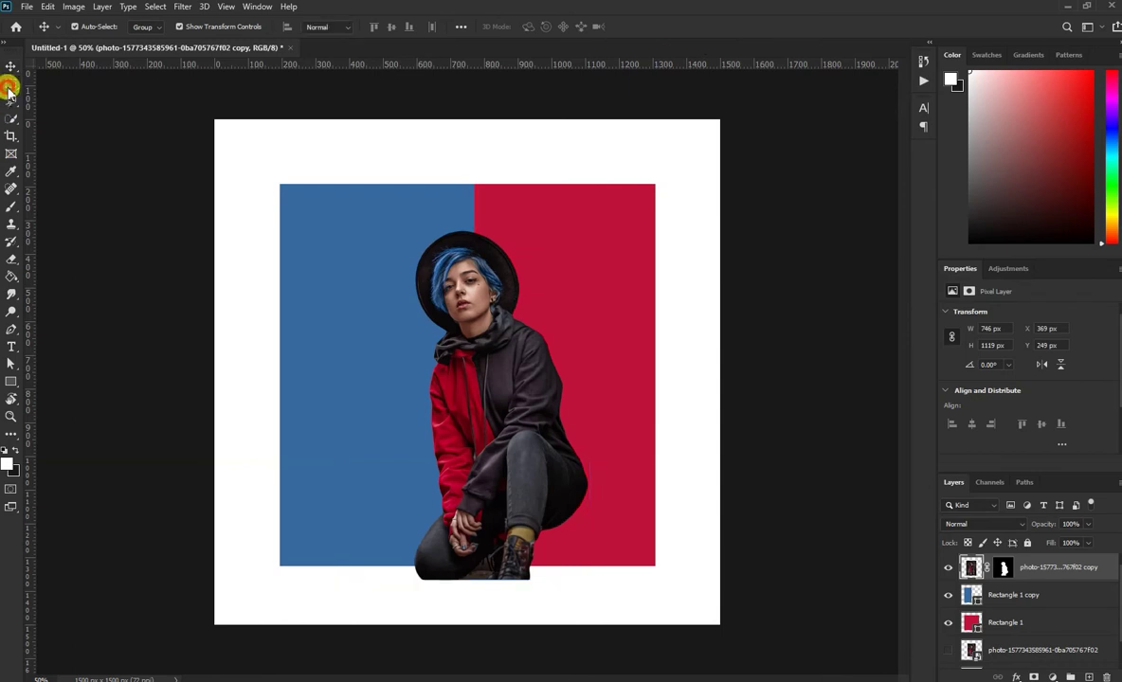
ctrl+click(969, 623)
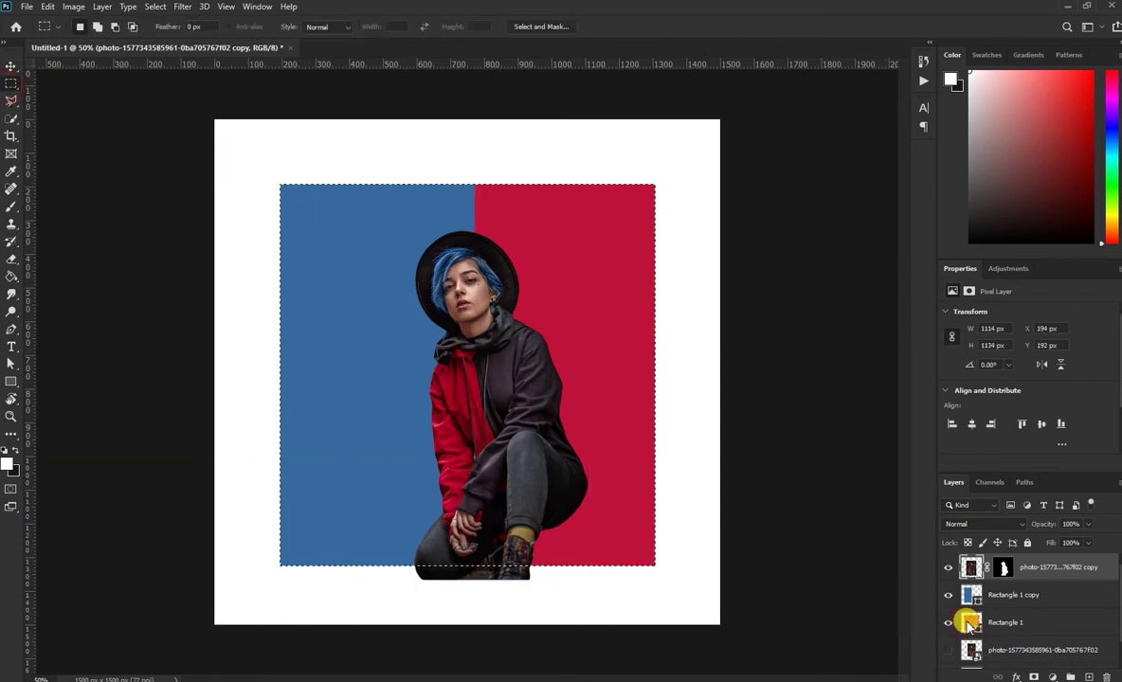
click(1001, 566)
click(11, 207)
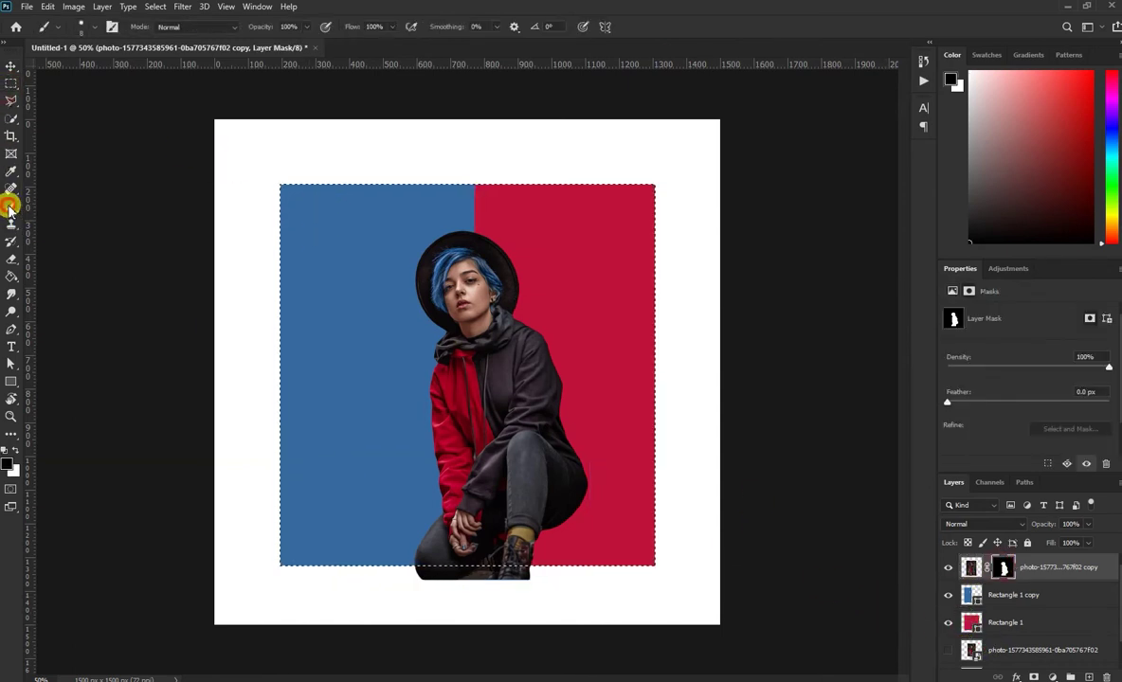
mouse_move(513, 542)
mouse_down()
mouse_move(543, 550)
mouse_move(405, 589)
mouse_move(559, 592)
mouse_up()
key(x)
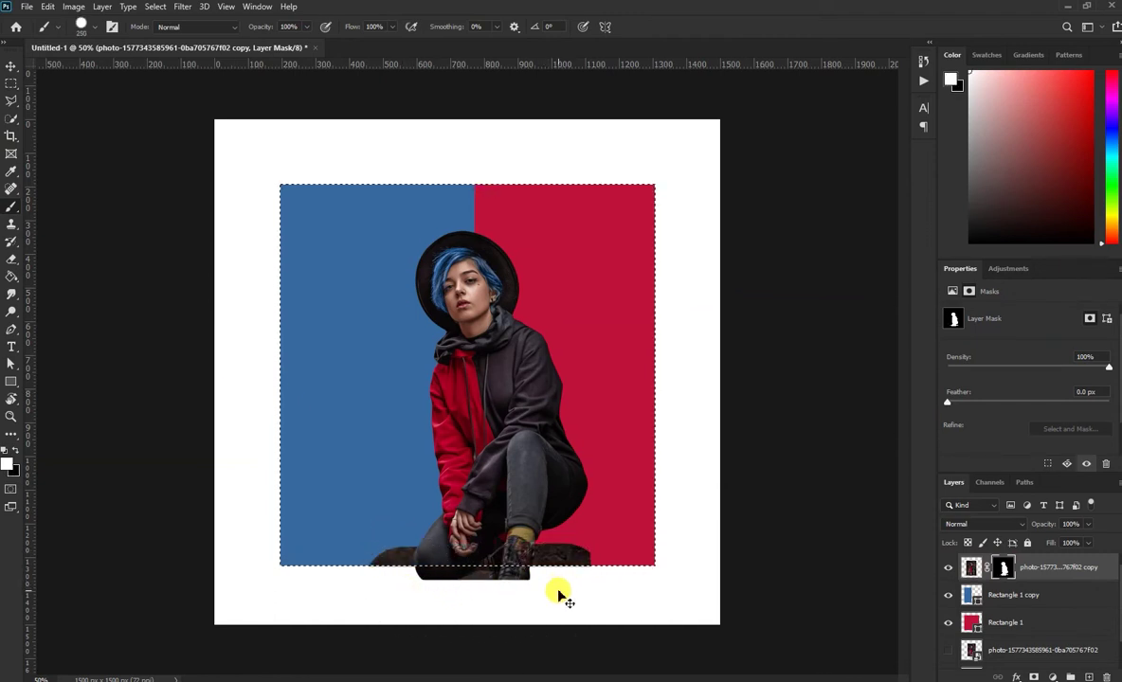
key(ctrl+z)
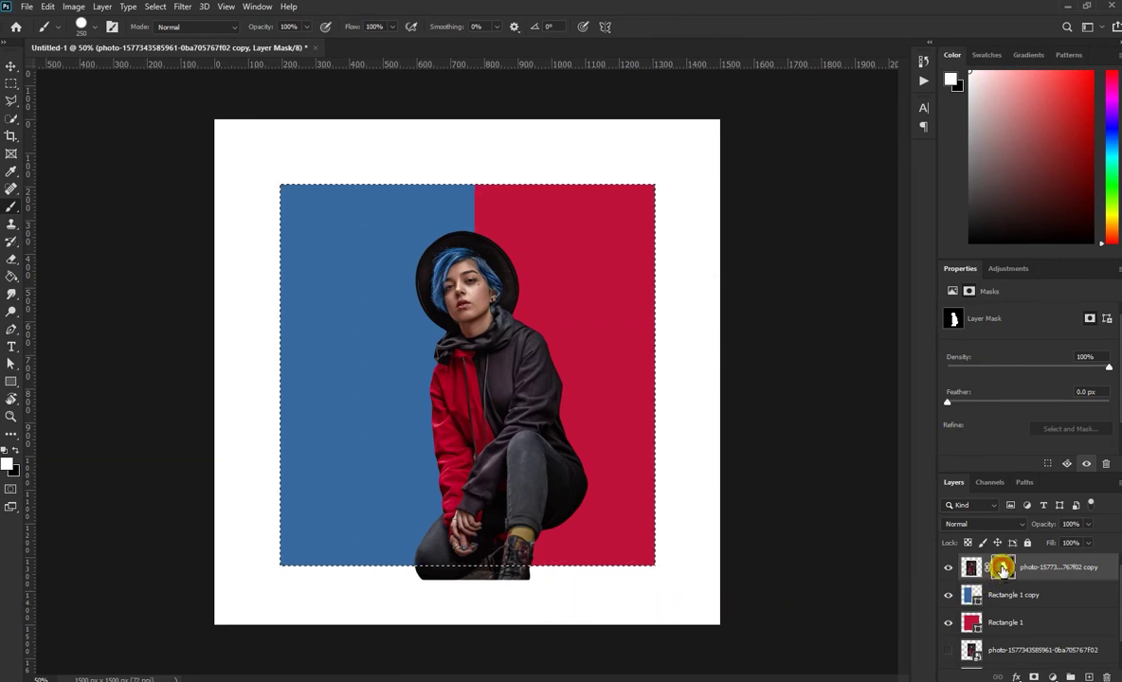
click(1001, 568)
mouse_move(388, 592)
mouse_down()
mouse_move(542, 607)
mouse_move(528, 616)
mouse_up()
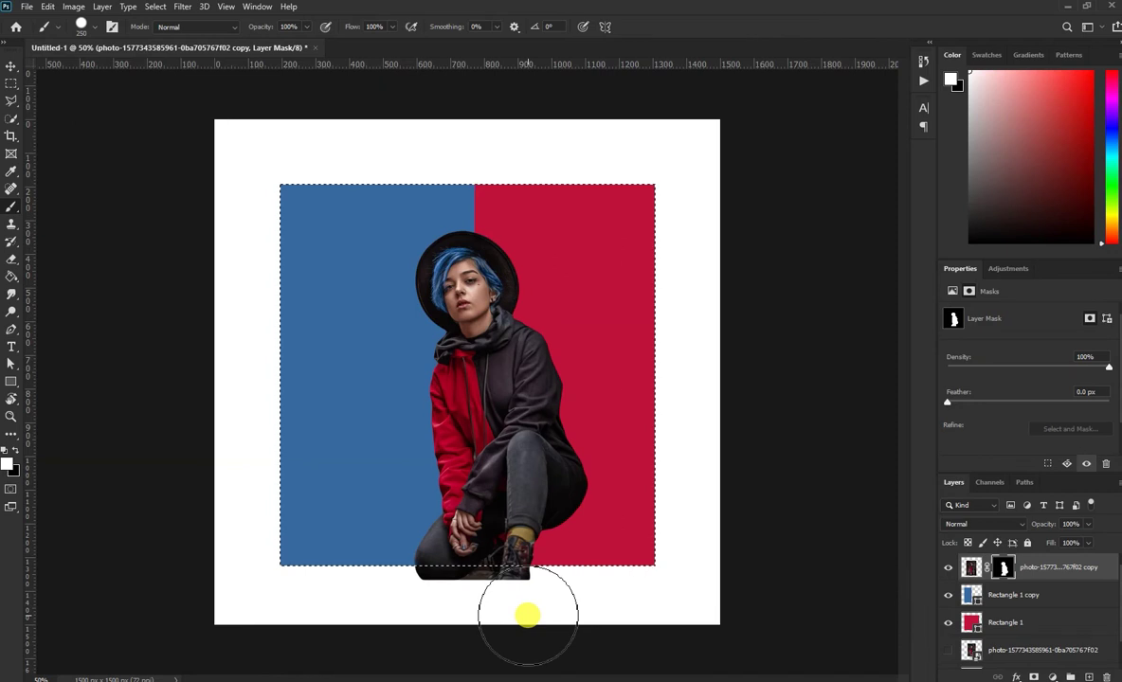
key(i)
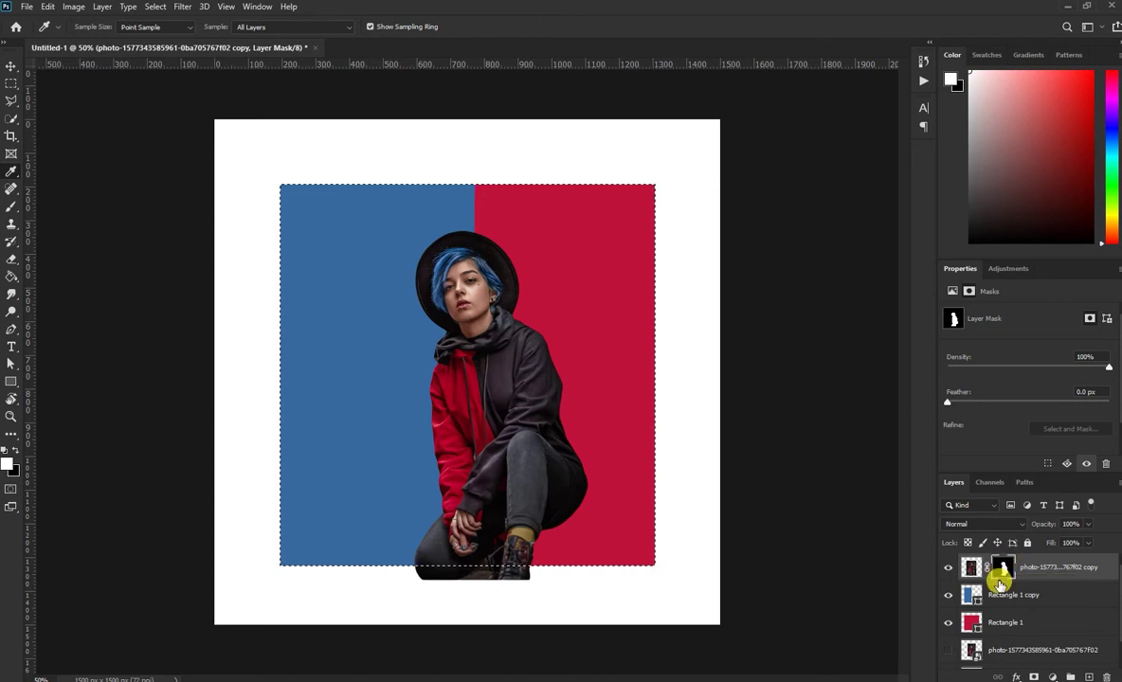
click(10, 207)
mouse_move(417, 569)
mouse_down()
mouse_move(471, 602)
mouse_move(495, 663)
mouse_move(468, 592)
mouse_move(458, 595)
mouse_up()
key(ctrl+z)
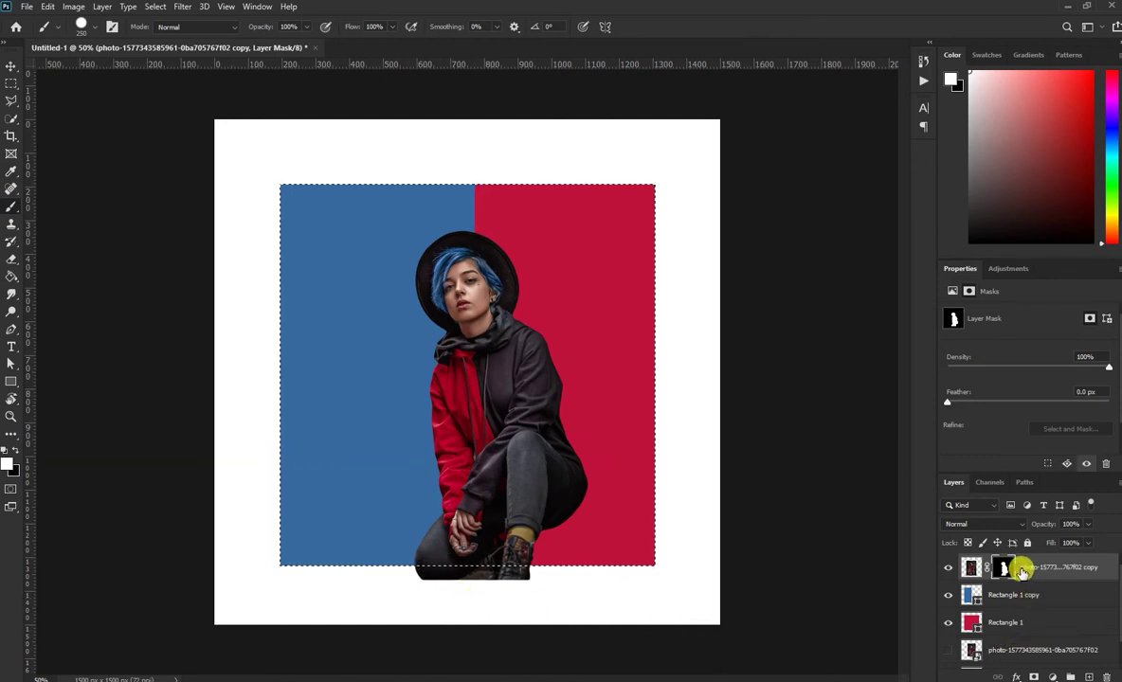
Step: Invert the selection and mask out everything of the woman below the background panel
click(12, 82)
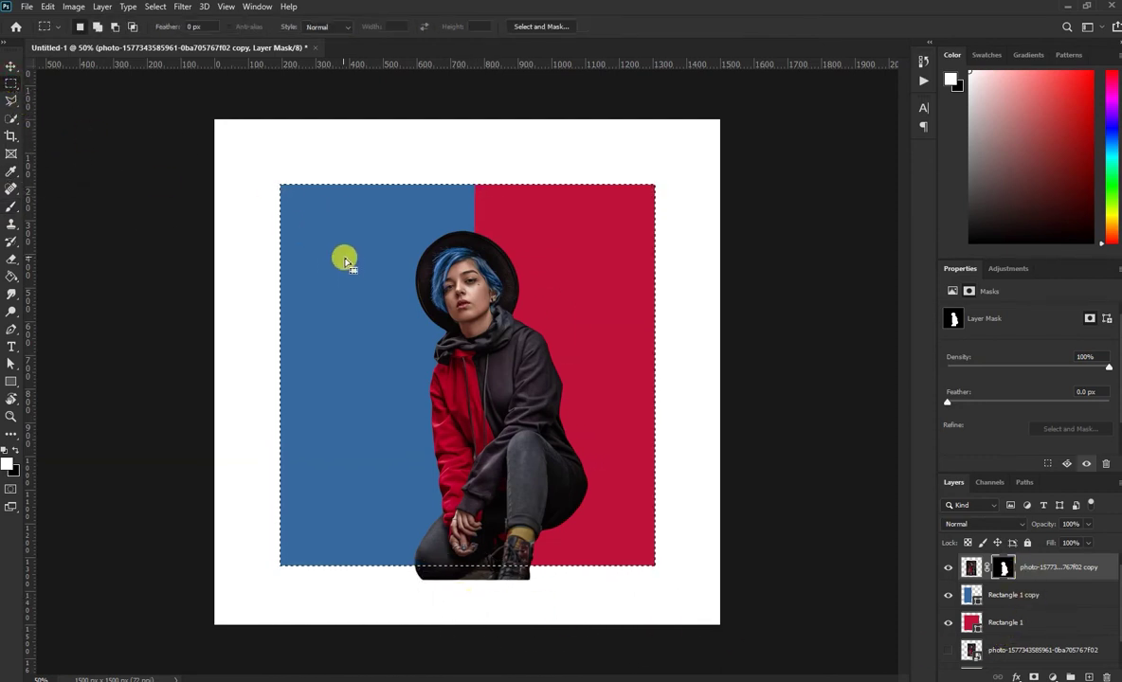
right_click(350, 266)
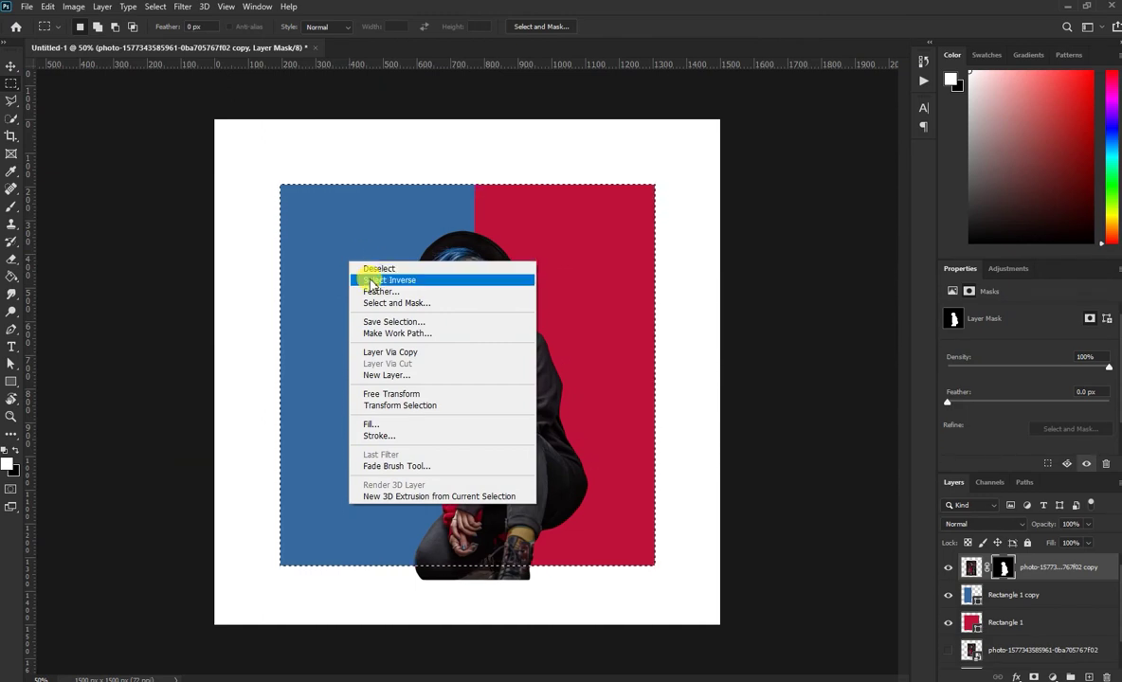
click(374, 280)
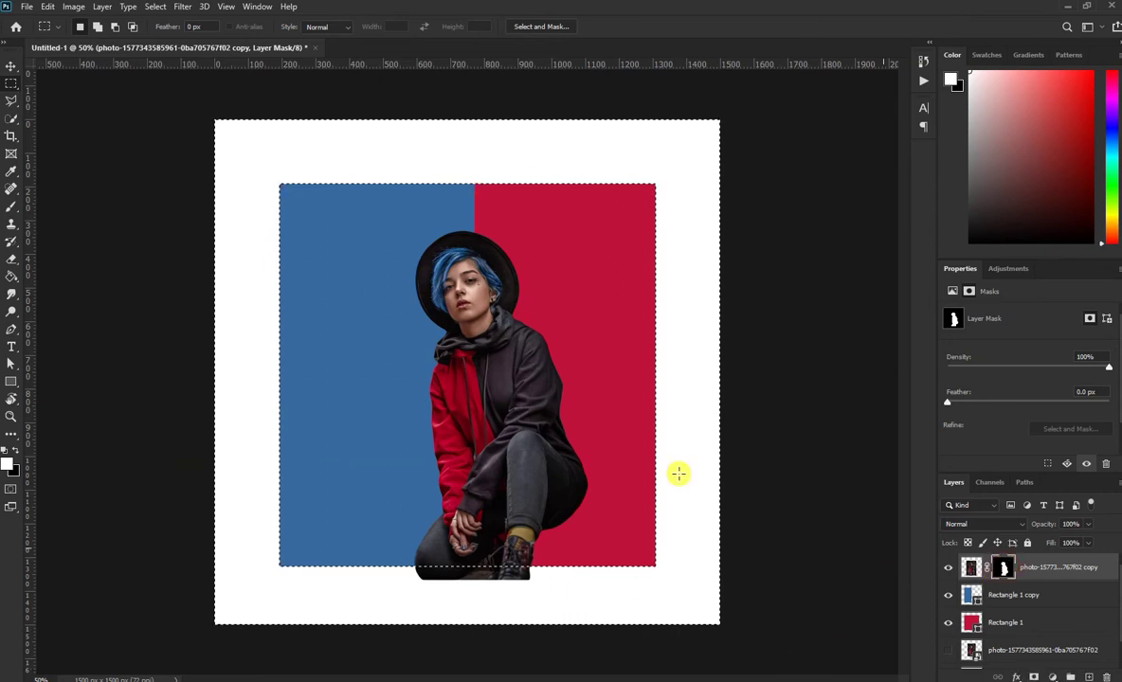
click(11, 207)
mouse_move(538, 594)
mouse_down()
mouse_move(340, 585)
mouse_move(627, 578)
mouse_up()
key(x)
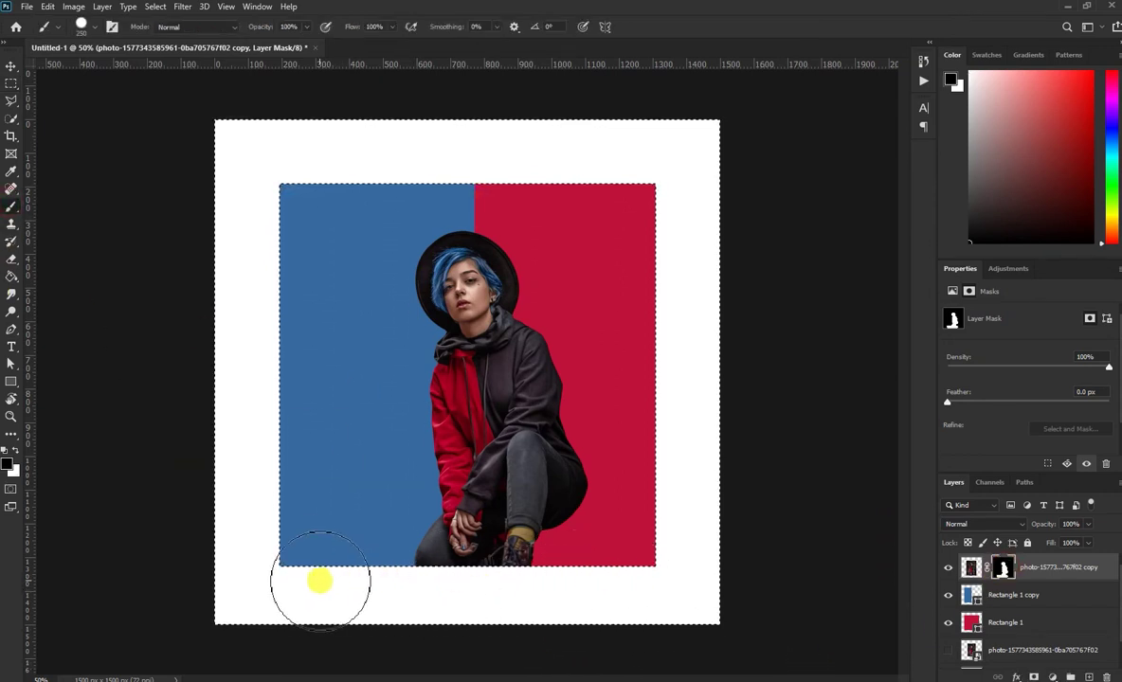
key(ctrl+d)
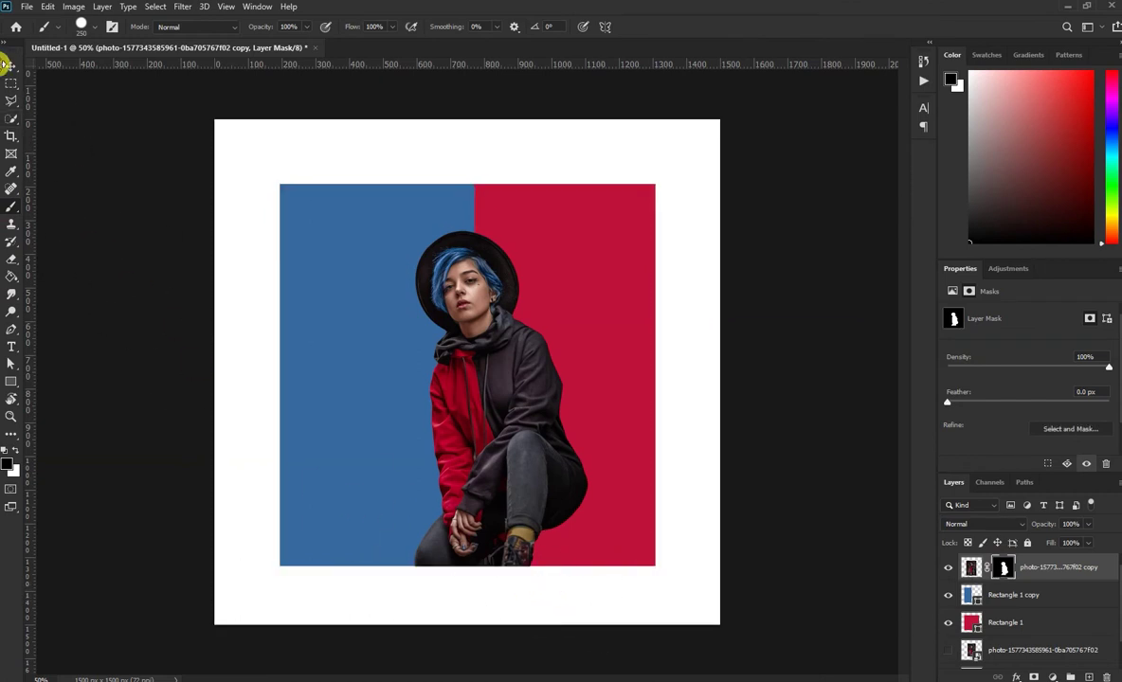
Step: Nudge the woman's layer slightly left with two arrow-key presses
click(11, 65)
key(Left)
key(Left)
key(Left)
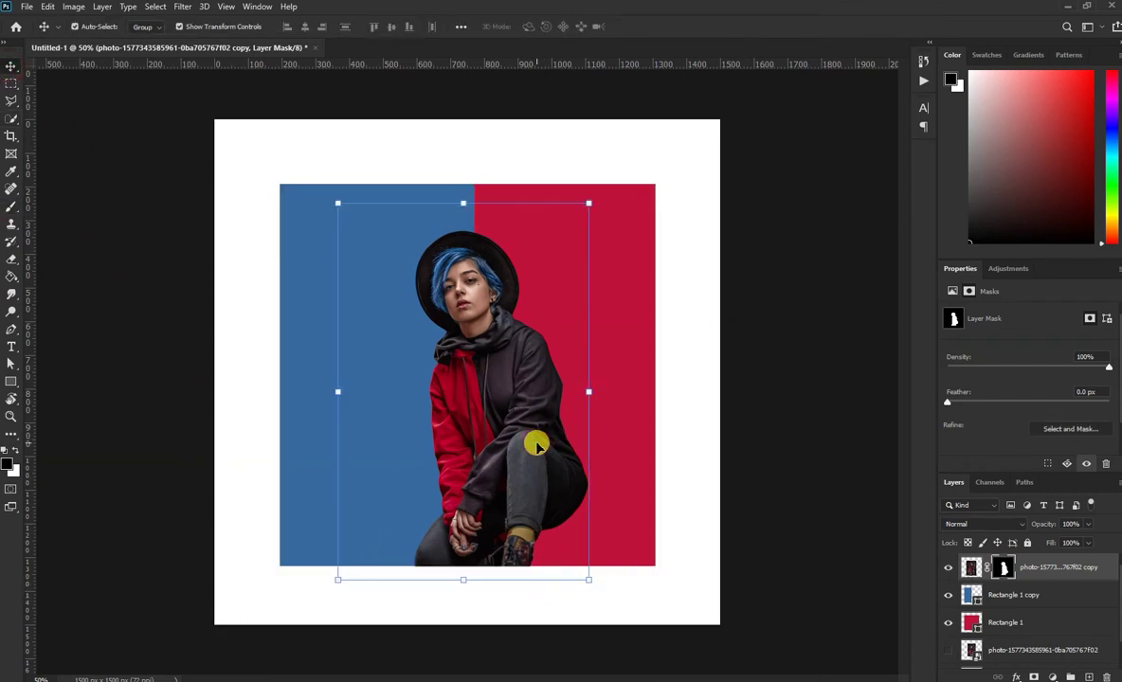
key(Left)
key(Left)
key(Left)
key(Left)
key(Left)
key(Left)
key(Left)
key(Left)
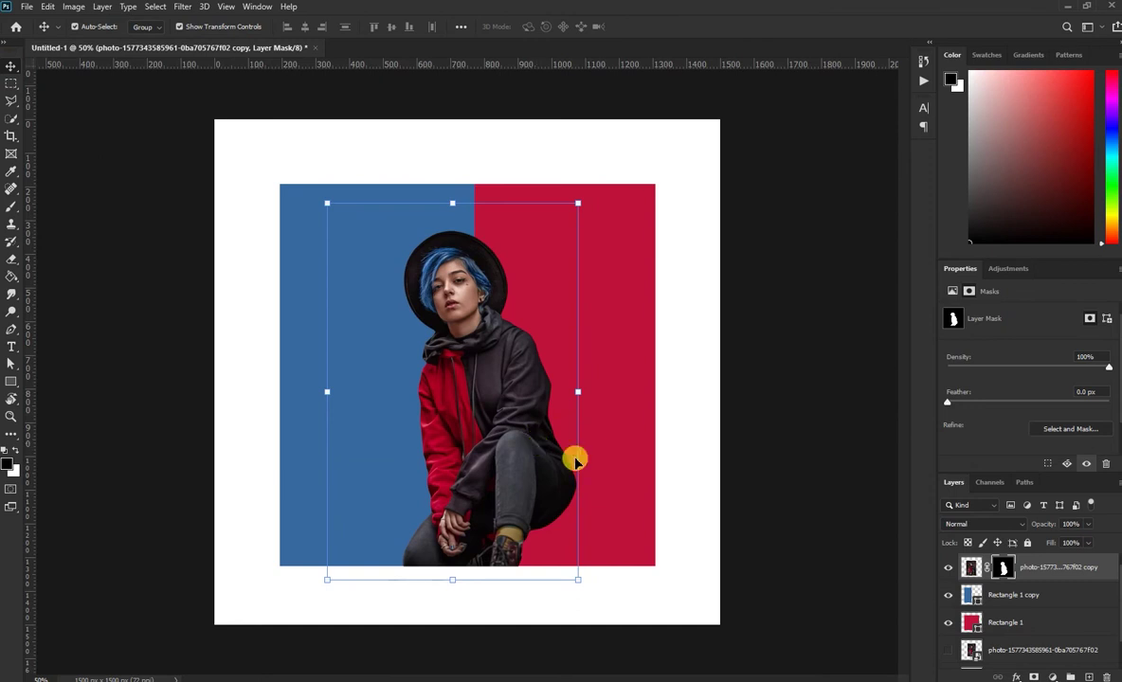
click(734, 474)
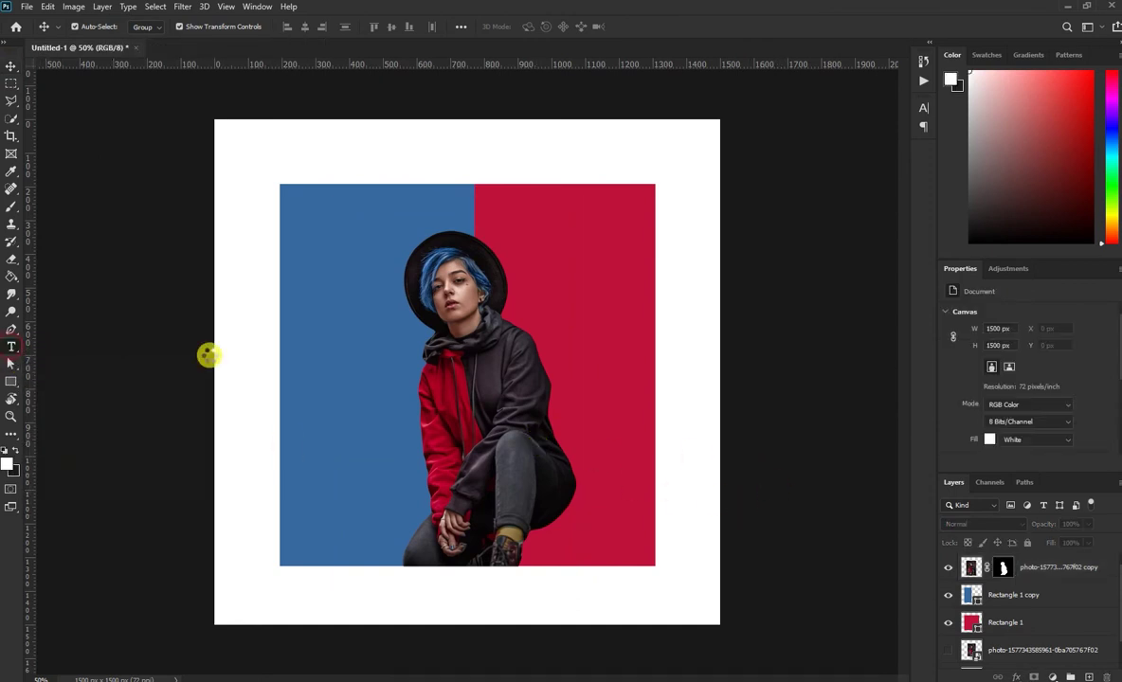
Step: Type an 'x' beside the red panel and set its font to 718 Heavy
click(674, 400)
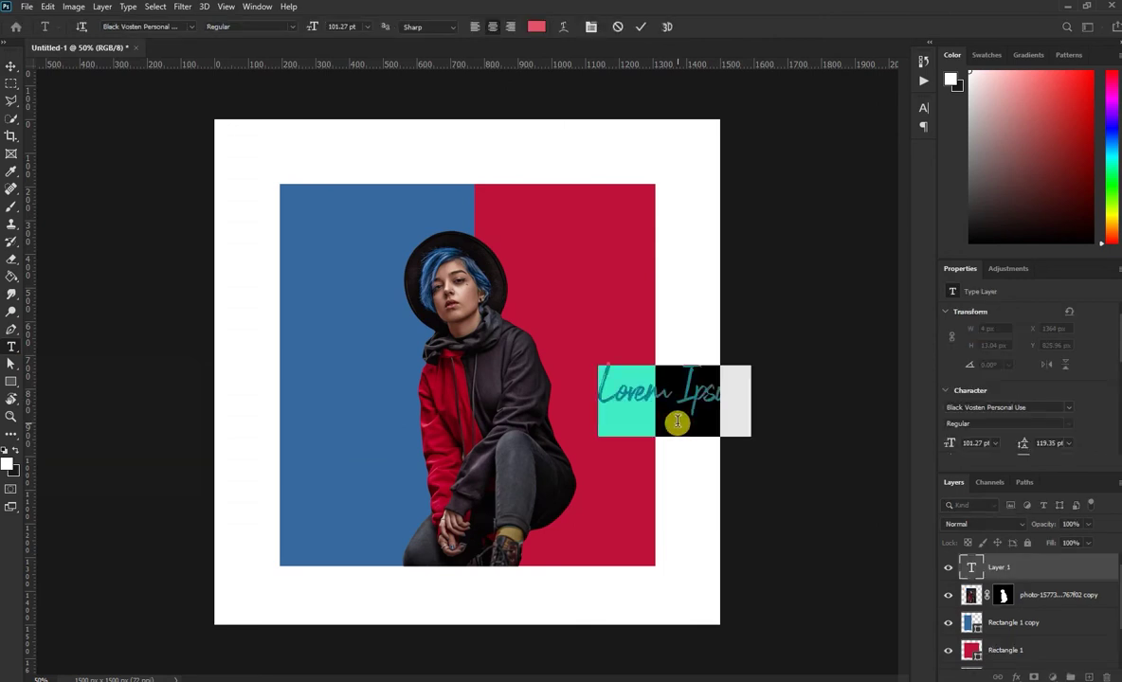
text(x)
click(11, 66)
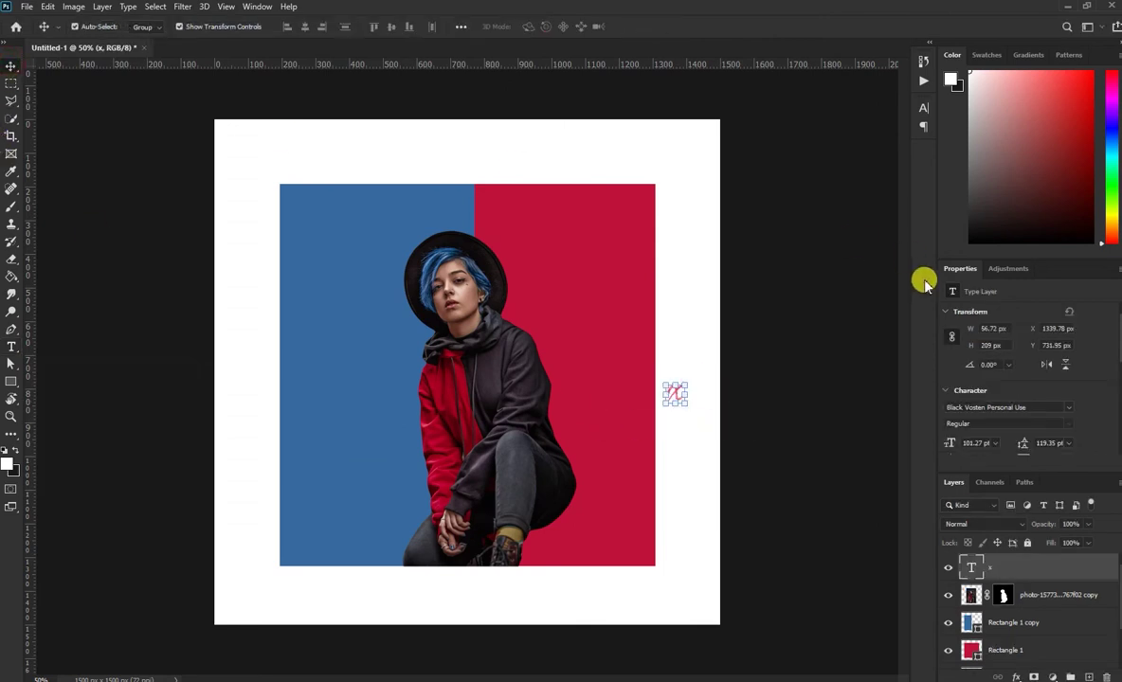
click(1038, 406)
click(1042, 407)
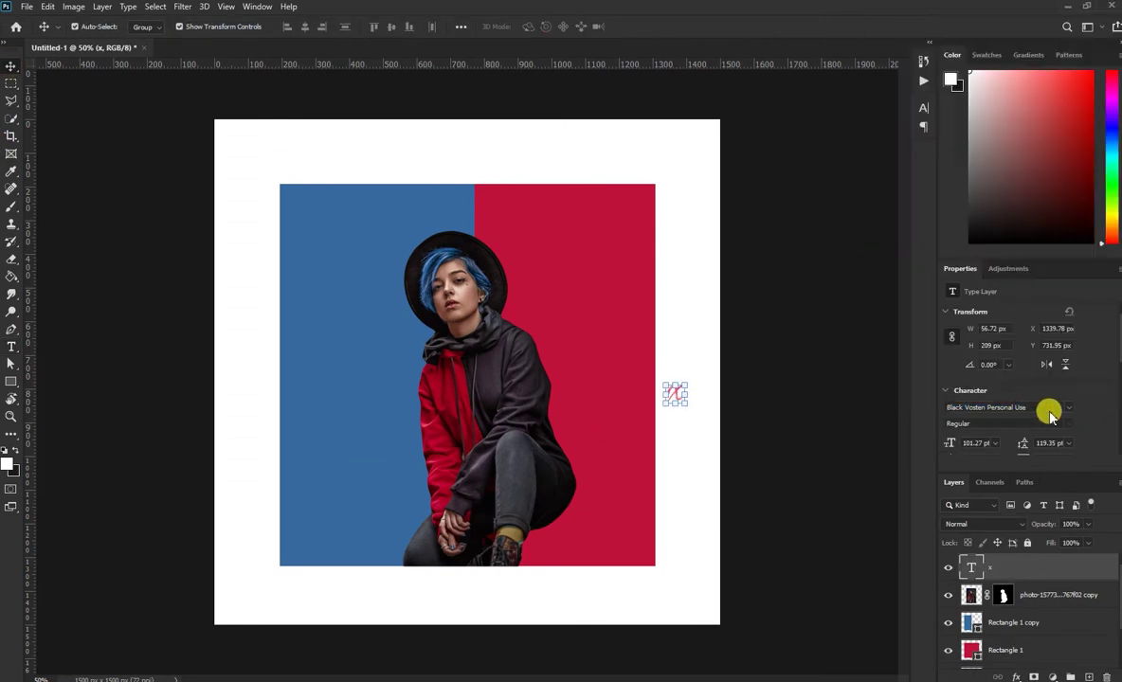
text(718)
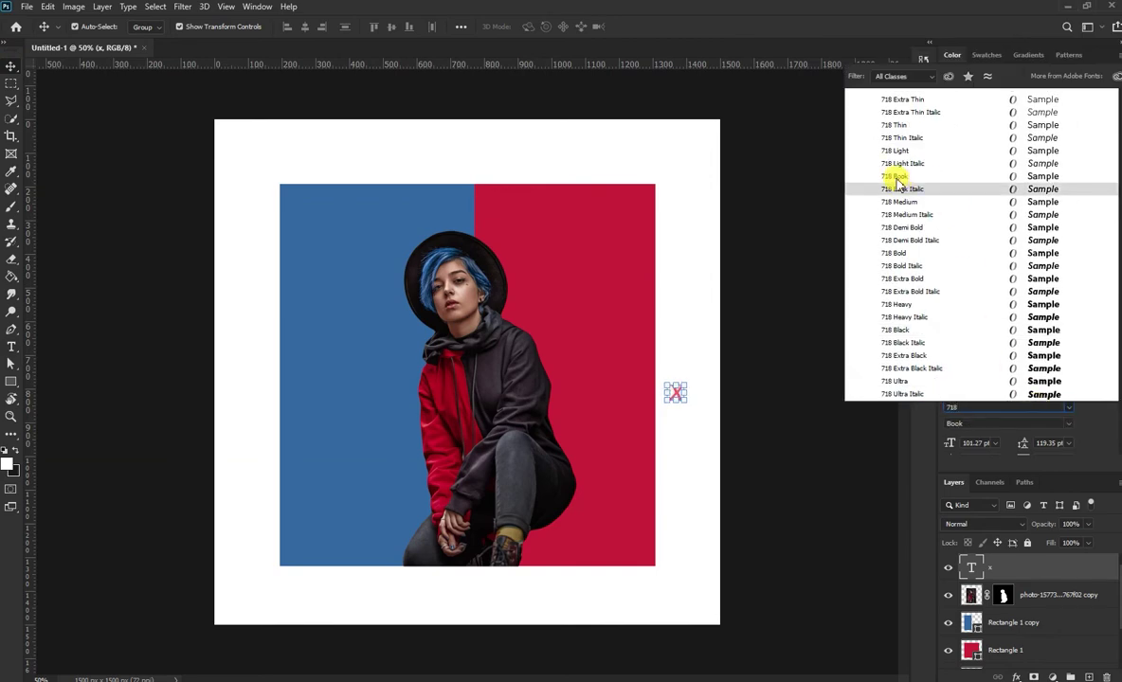
click(894, 176)
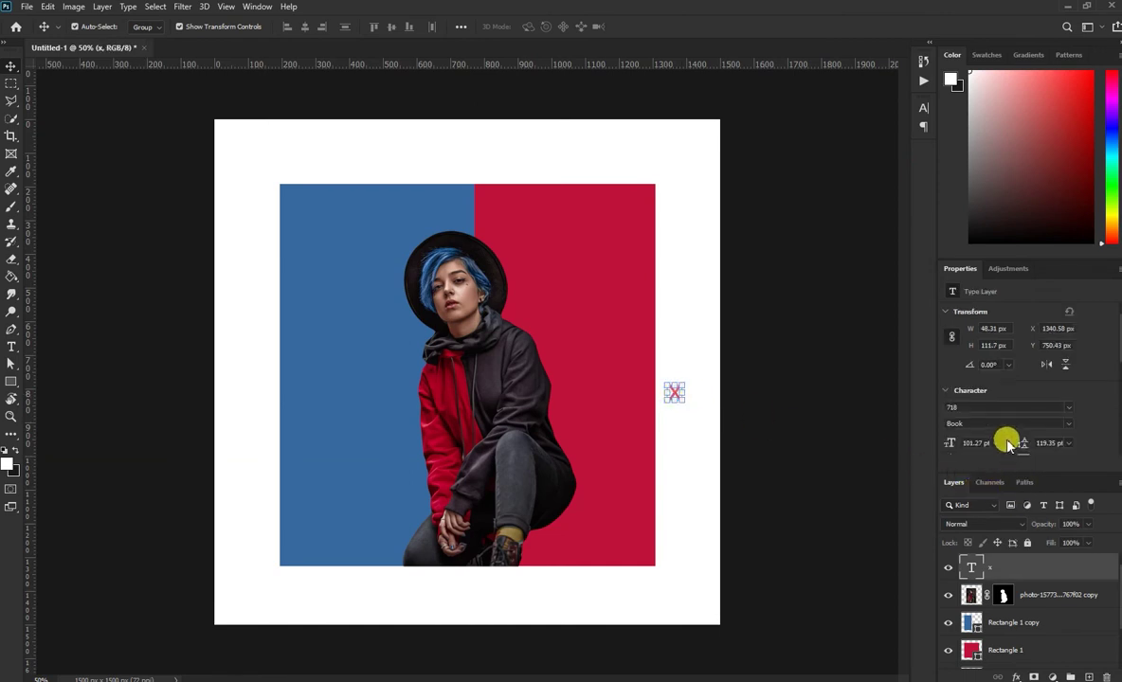
click(1067, 423)
click(978, 357)
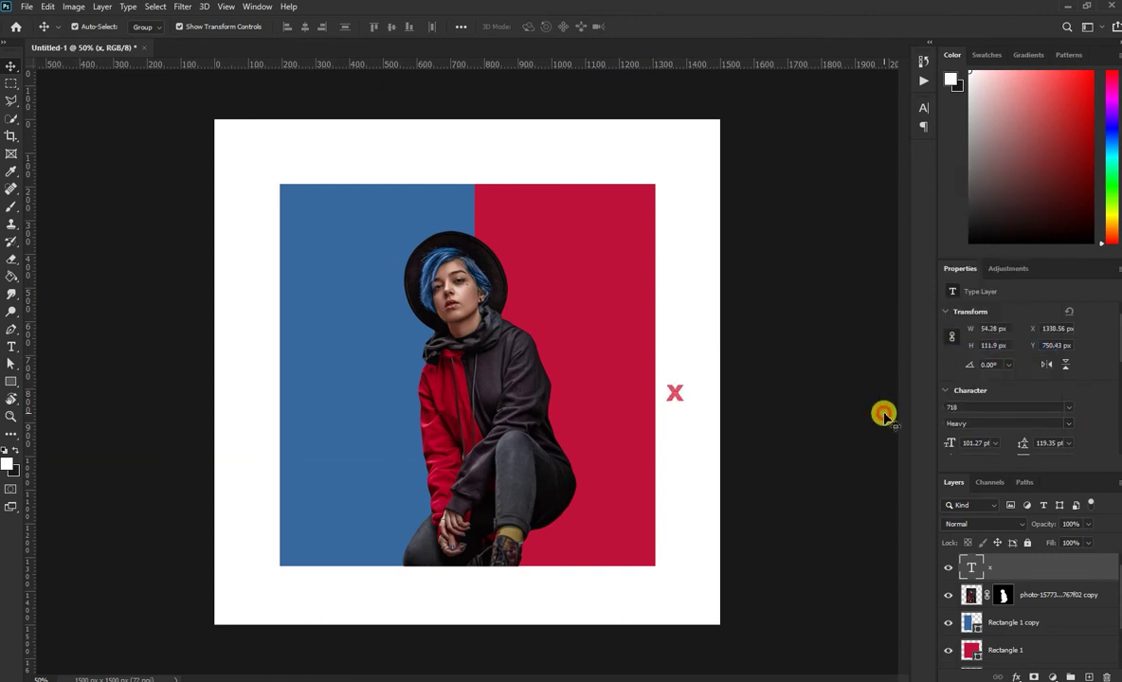
Step: Scale the x and move it to the red panel's bottom-right corner
key(ctrl+t)
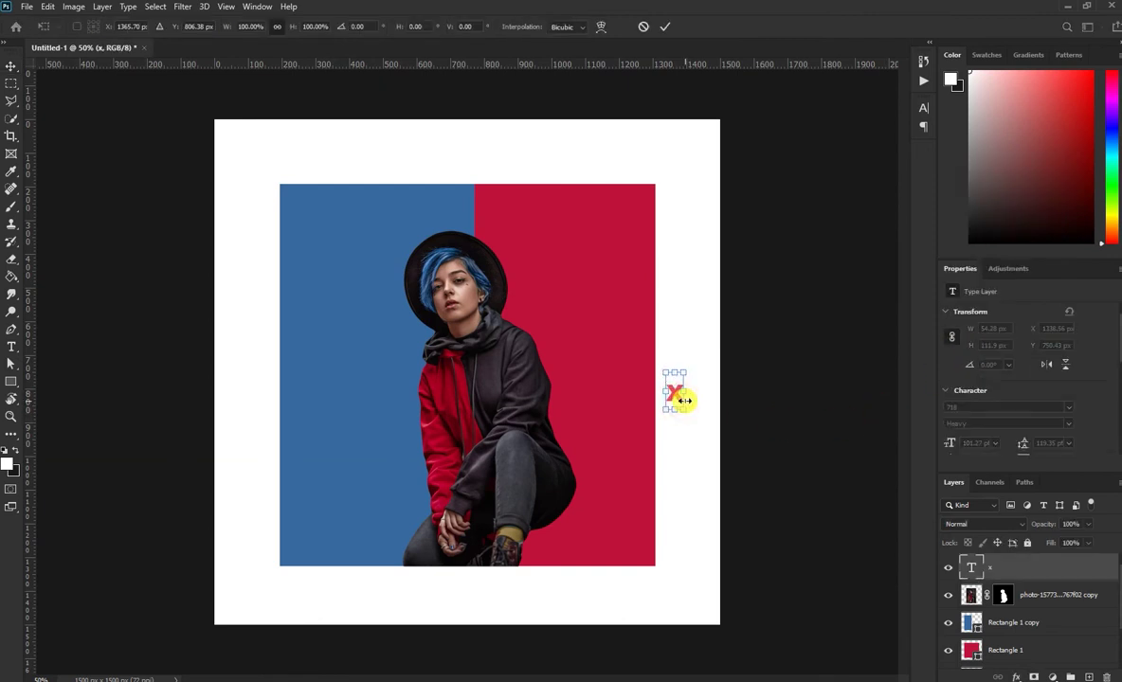
drag(684, 409, 731, 507)
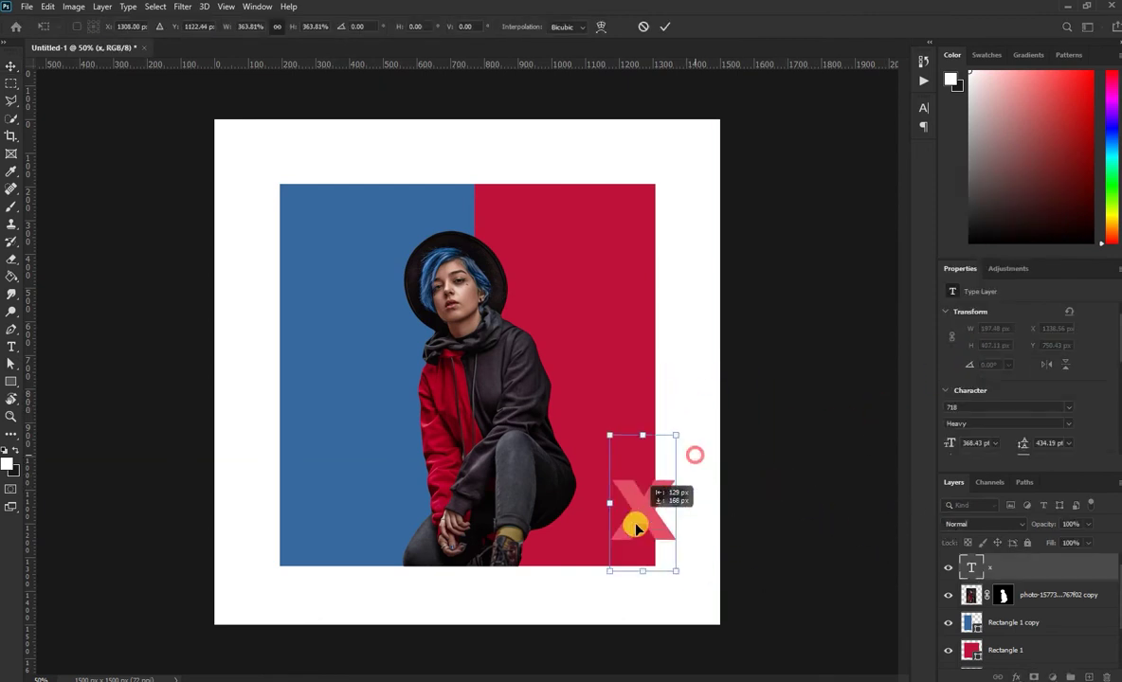
mouse_move(695, 455)
mouse_down()
mouse_move(644, 572)
mouse_move(653, 573)
mouse_up()
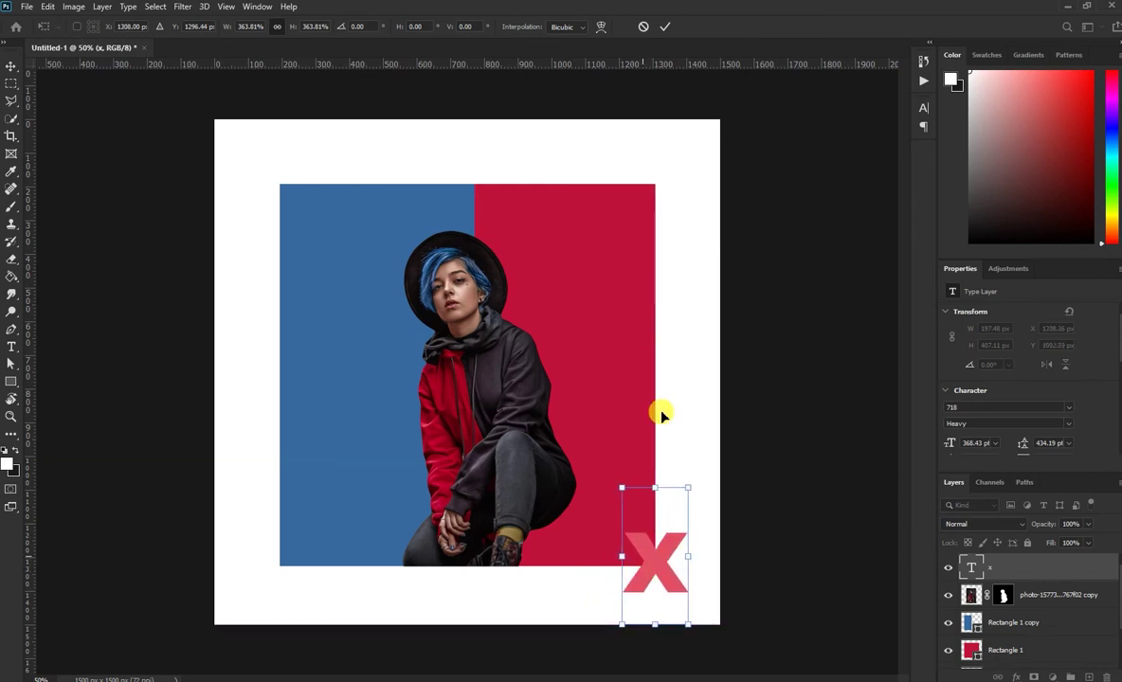
click(664, 27)
click(837, 314)
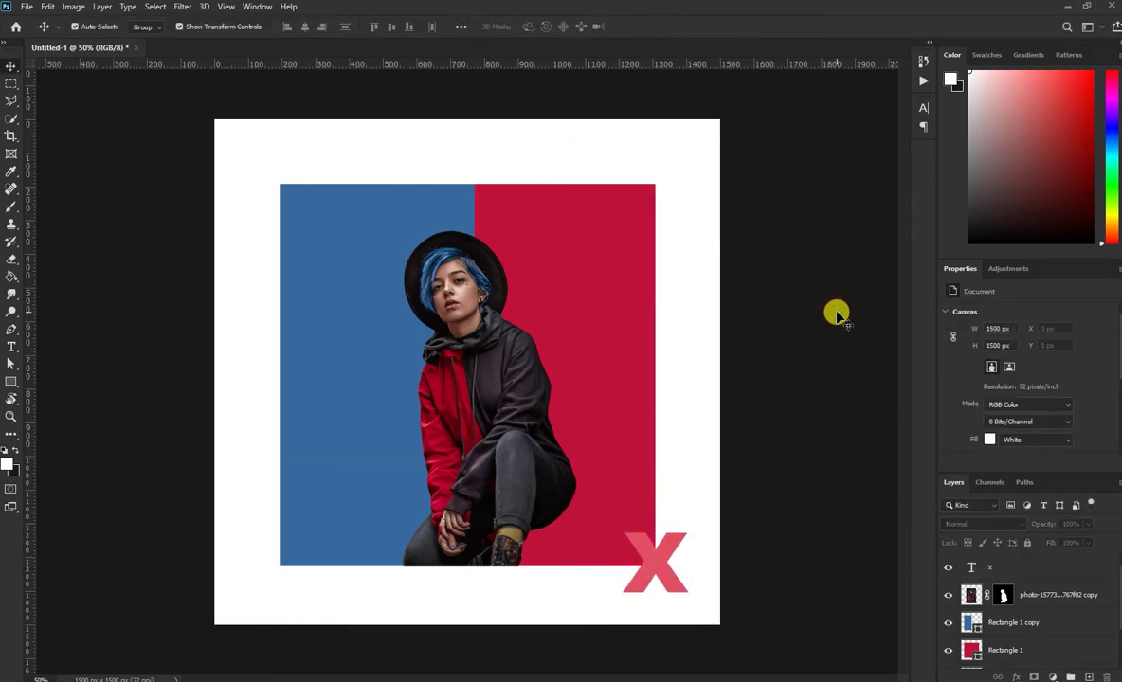
click(671, 585)
drag(689, 594, 656, 572)
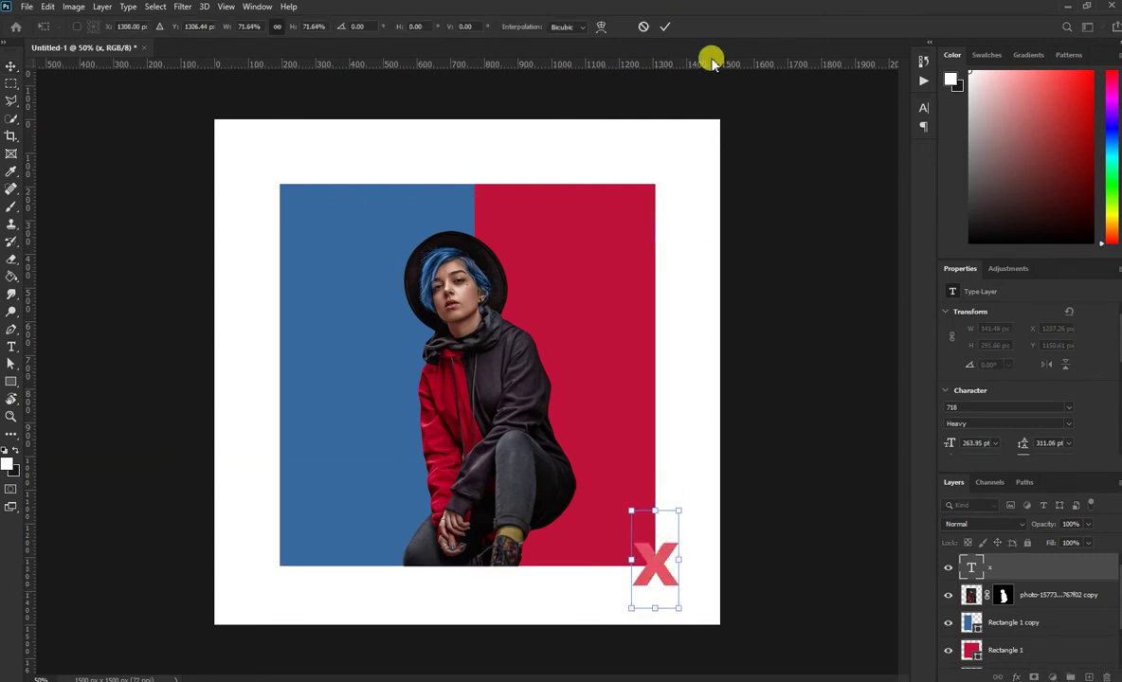
Step: Commit the X's resize and try a blue text colour from the blue rectangle
click(665, 27)
click(815, 453)
click(656, 568)
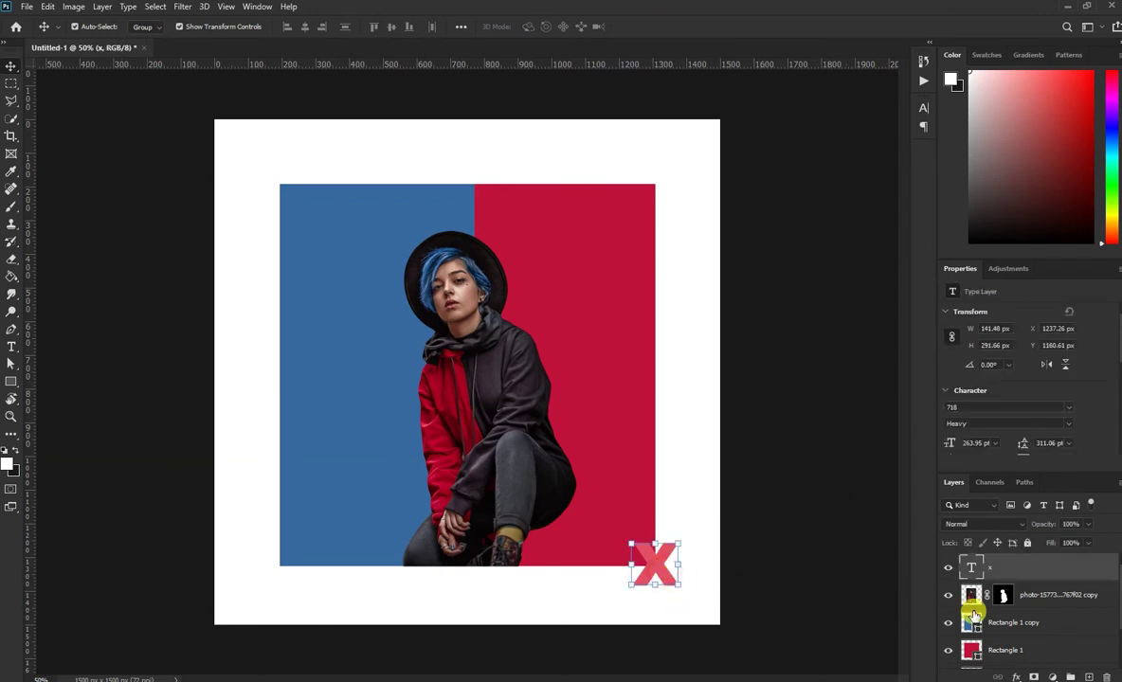
scroll(1083, 417, down, 2)
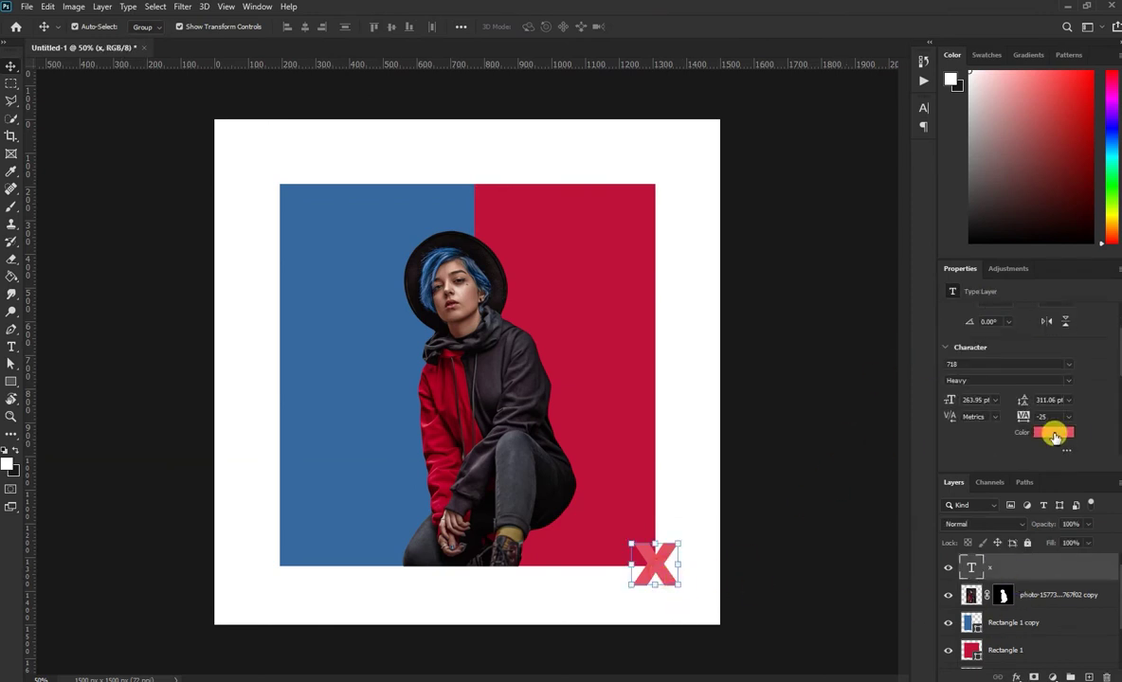
click(1053, 432)
drag(943, 389, 943, 370)
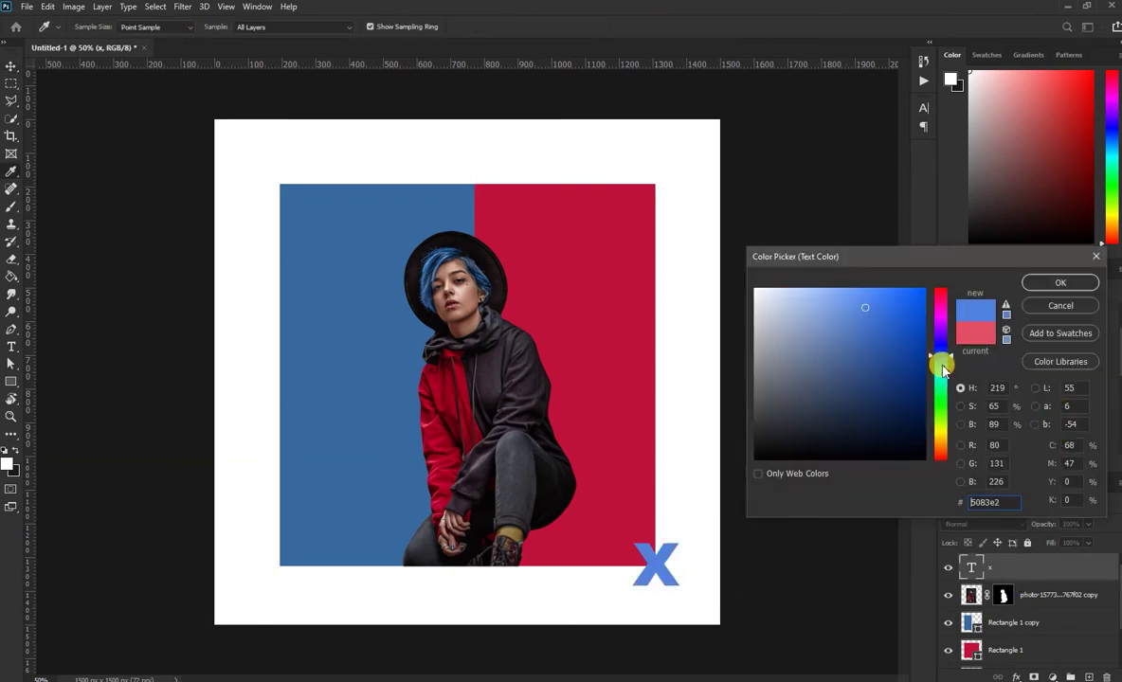
click(322, 327)
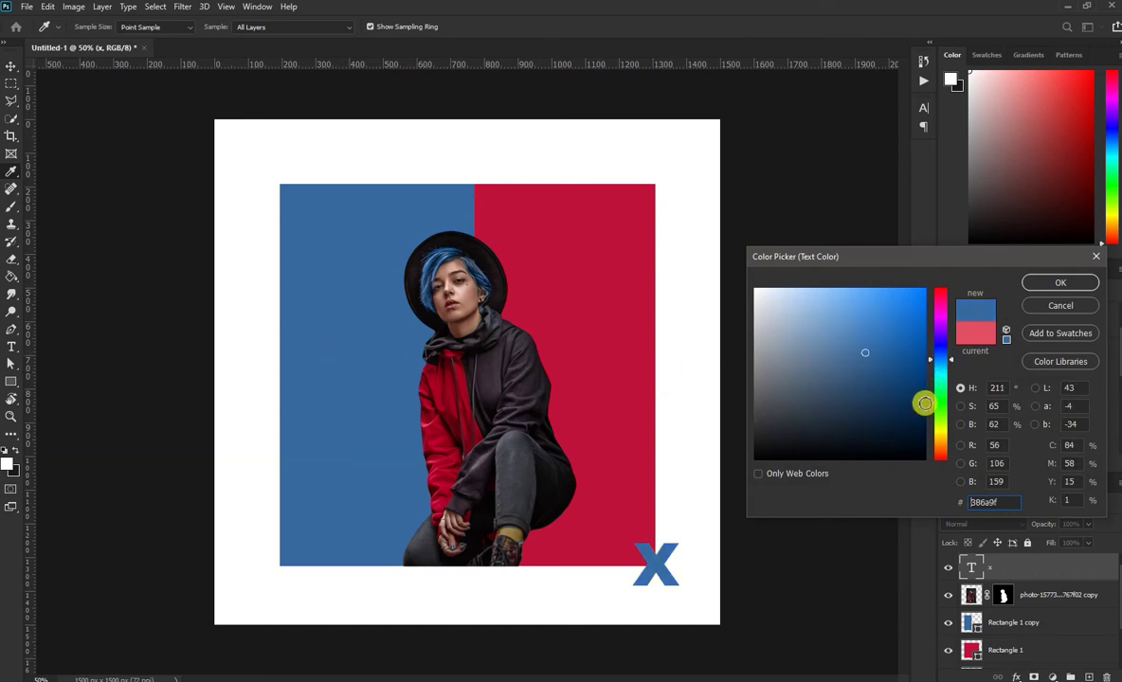
Step: Try purple and pink hues, then eyedrop the red panel's crimson be123a for the X
click(940, 388)
drag(940, 388, 942, 322)
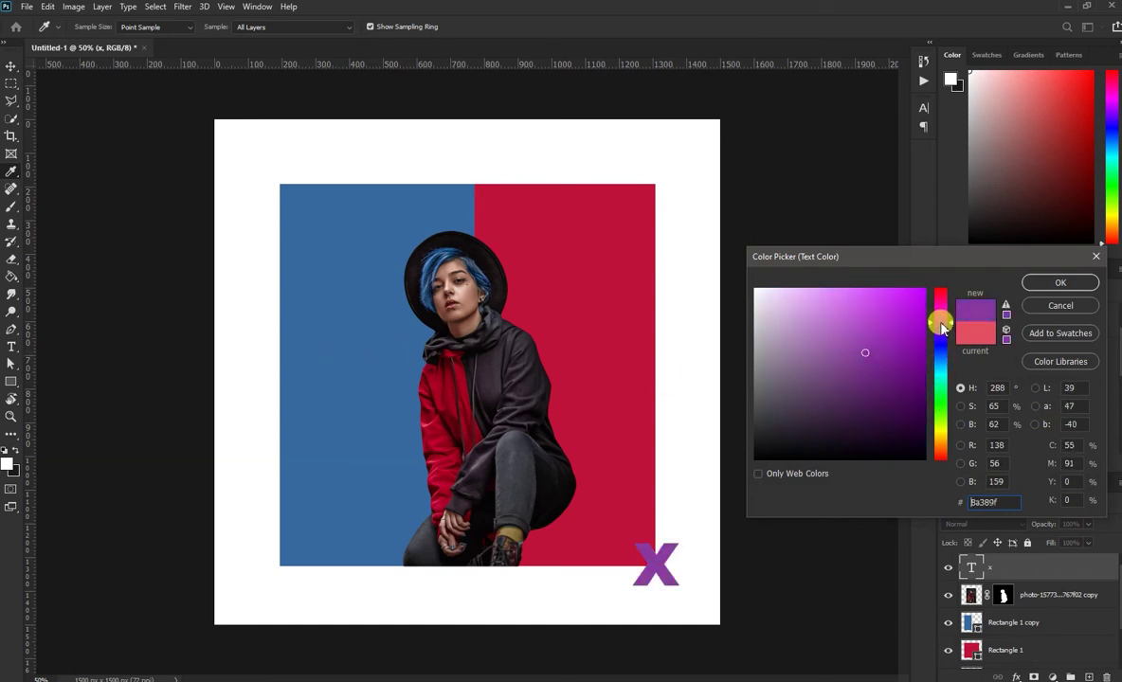
click(847, 288)
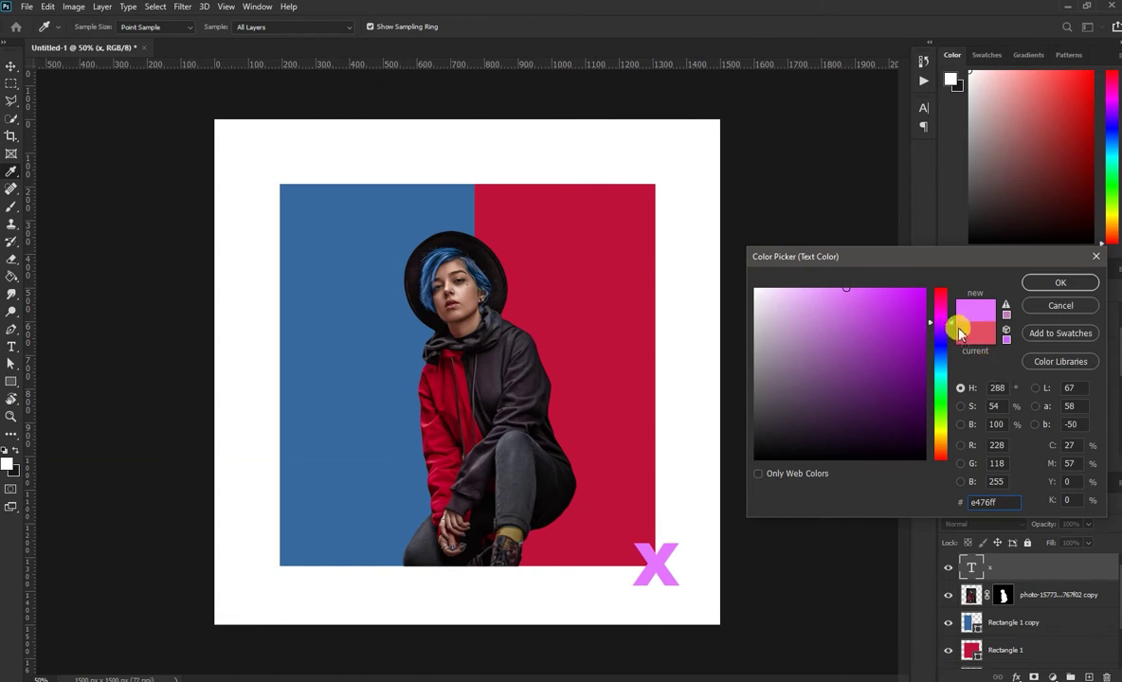
click(939, 311)
click(569, 297)
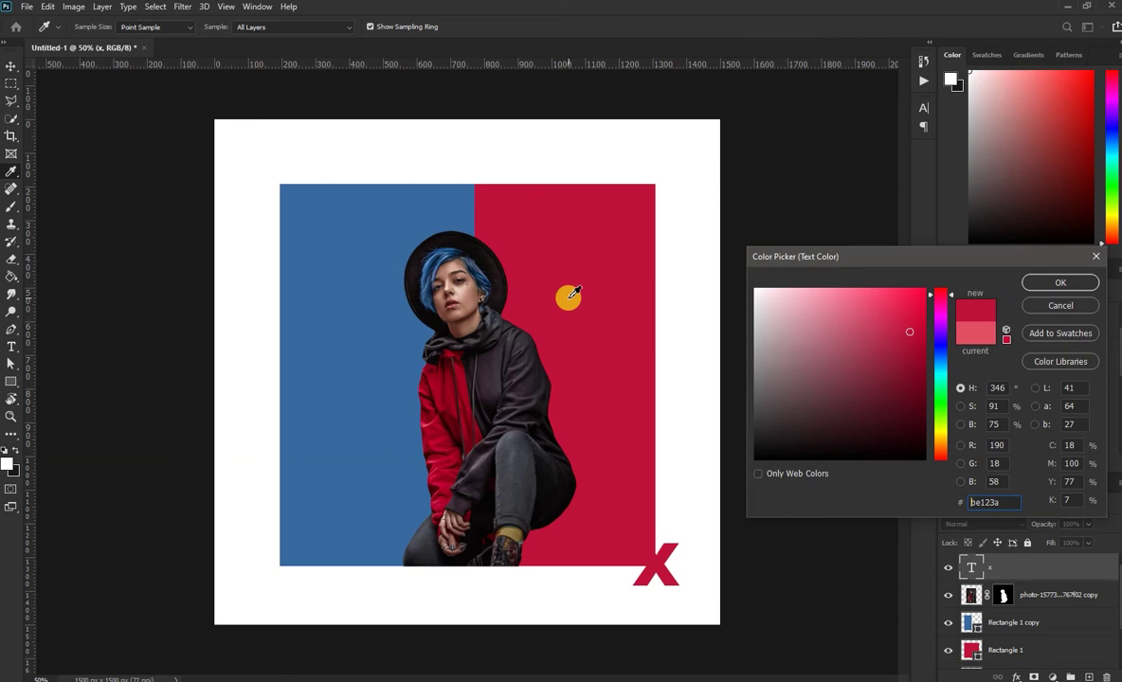
click(1061, 282)
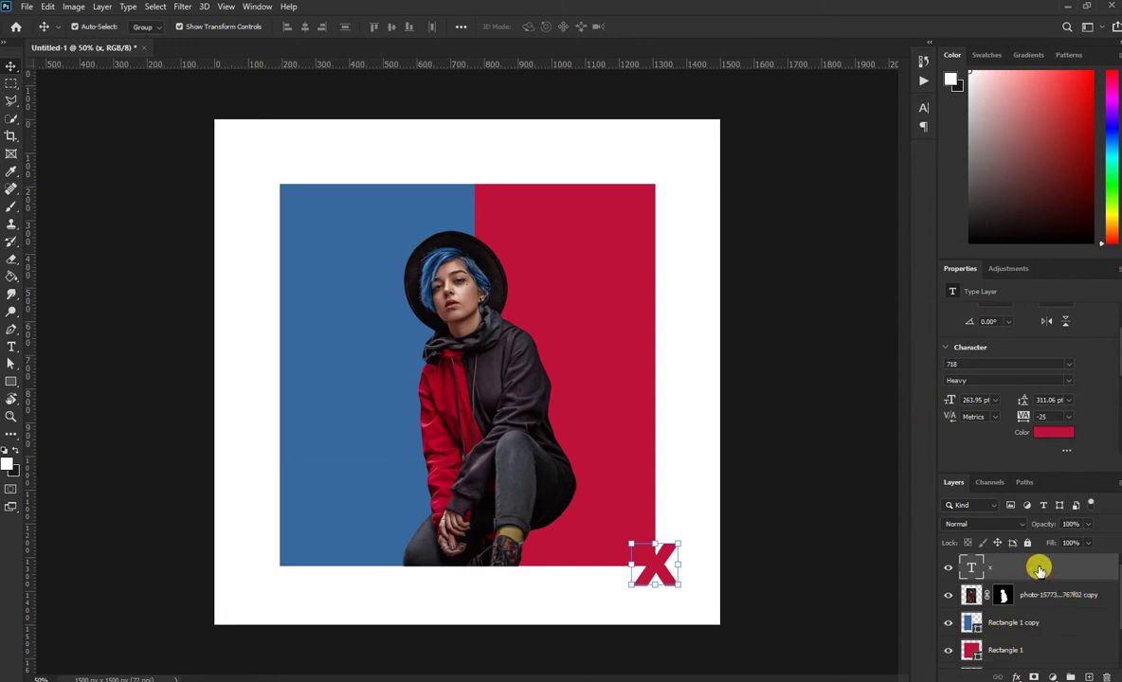
Step: Duplicate the x layer as 'x copy' and recolour the copy white (ffffff)
drag(1037, 566, 1087, 676)
scroll(992, 613, down, 2)
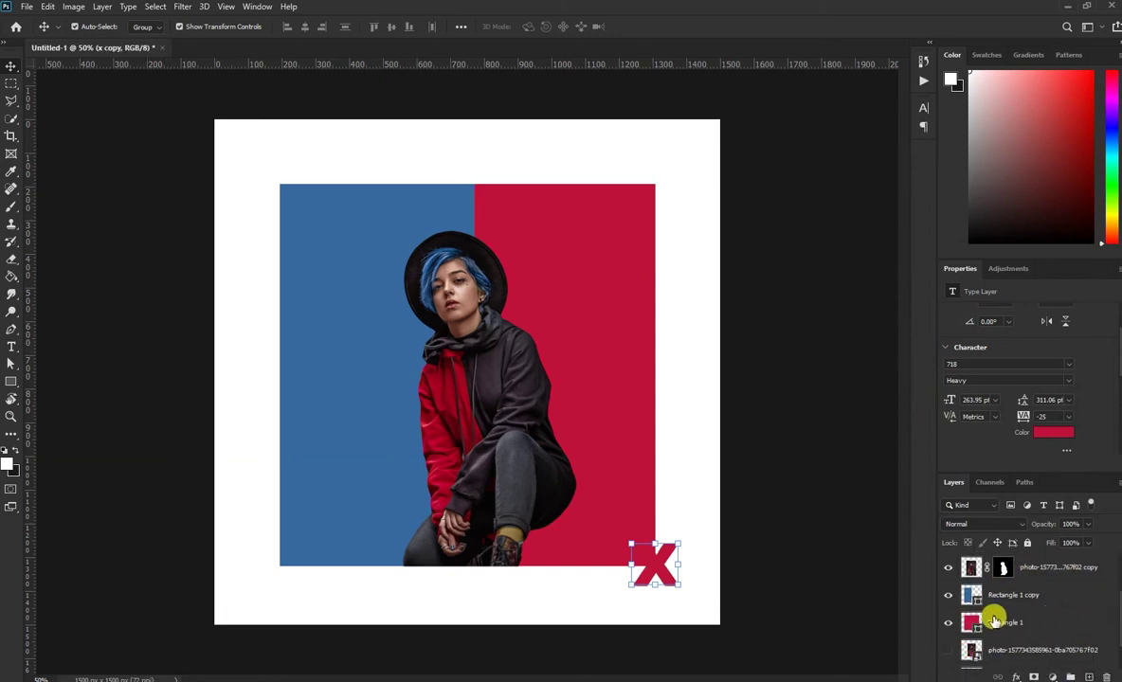
click(998, 623)
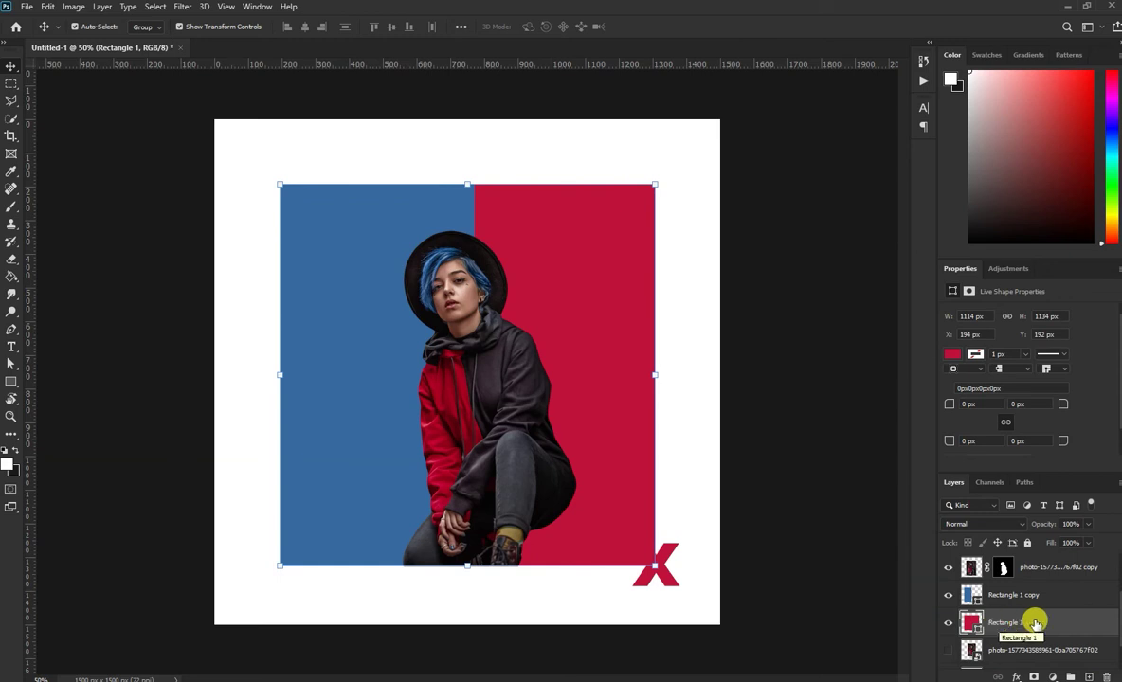
scroll(1007, 597, up, 2)
click(1010, 569)
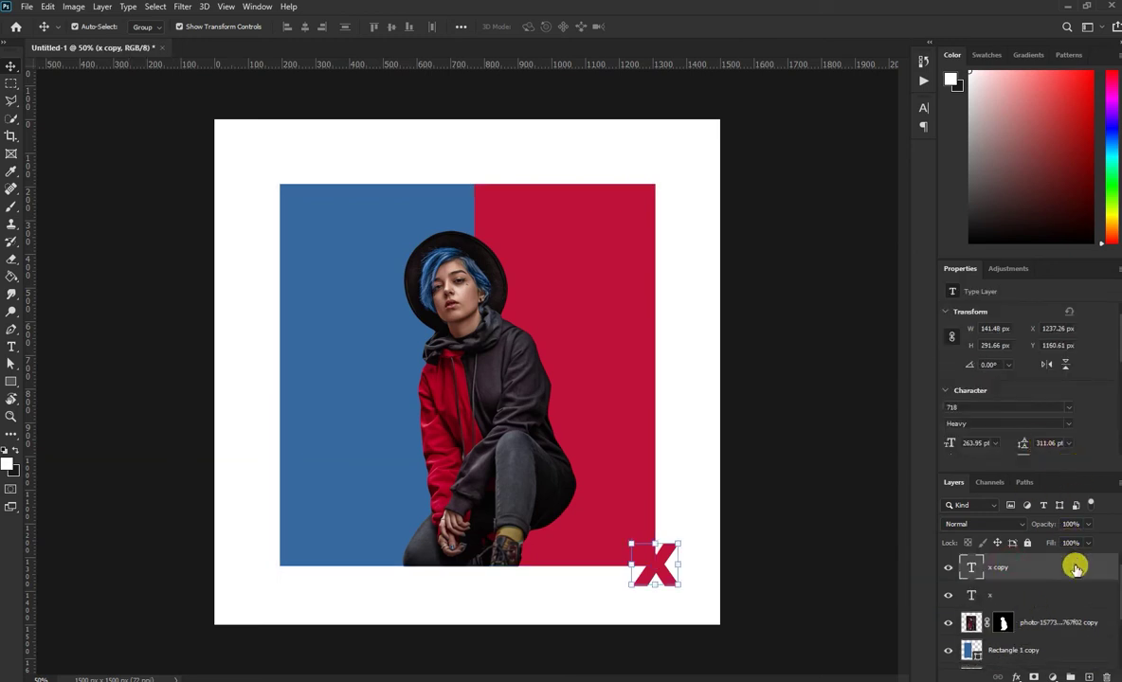
scroll(1090, 426, down, 1)
click(1042, 438)
click(699, 411)
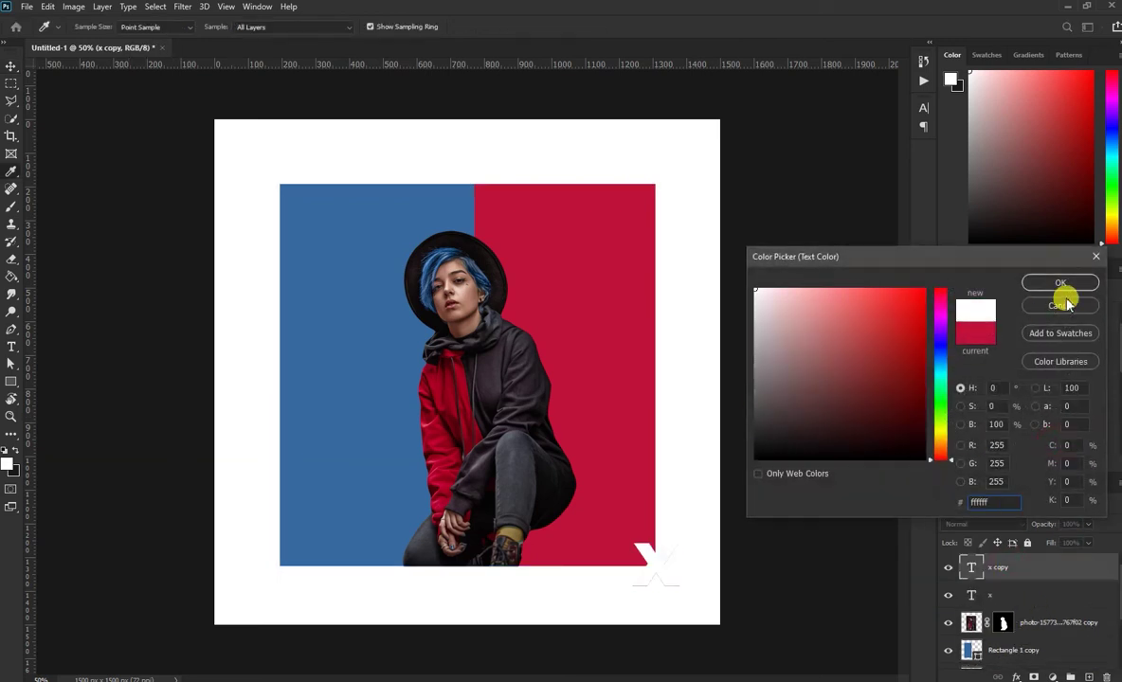
click(1061, 283)
click(804, 495)
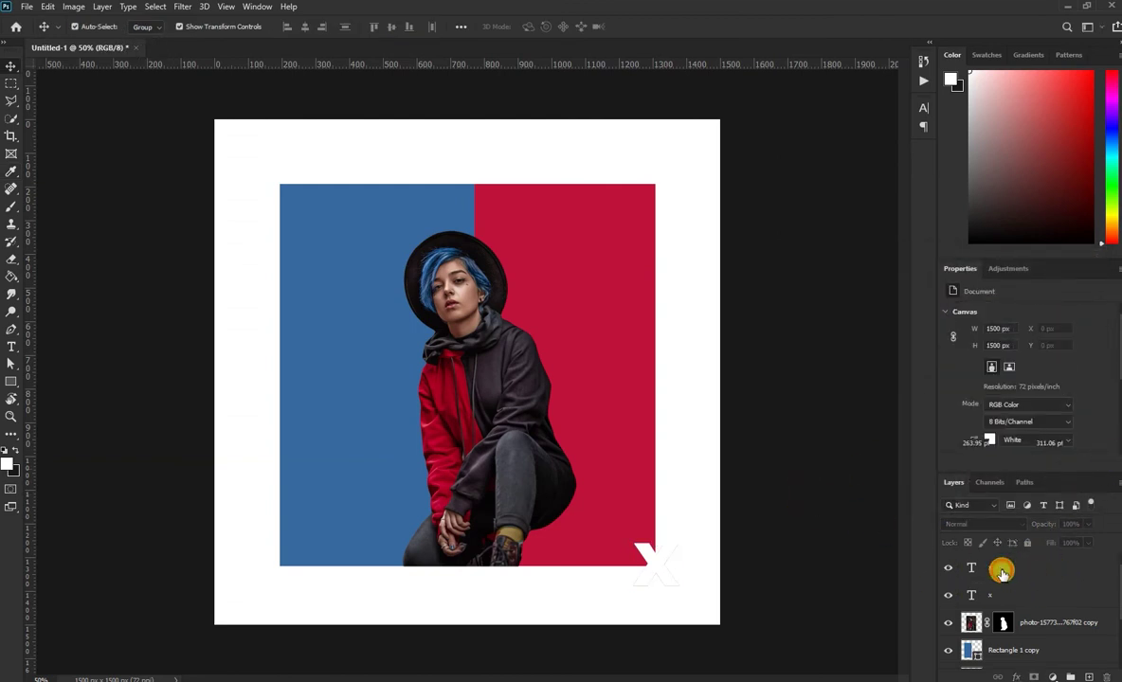
Step: Load the Rectangle 1 outline as a selection and add it as a mask on 'x copy'
click(1002, 568)
scroll(1021, 607, down, 3)
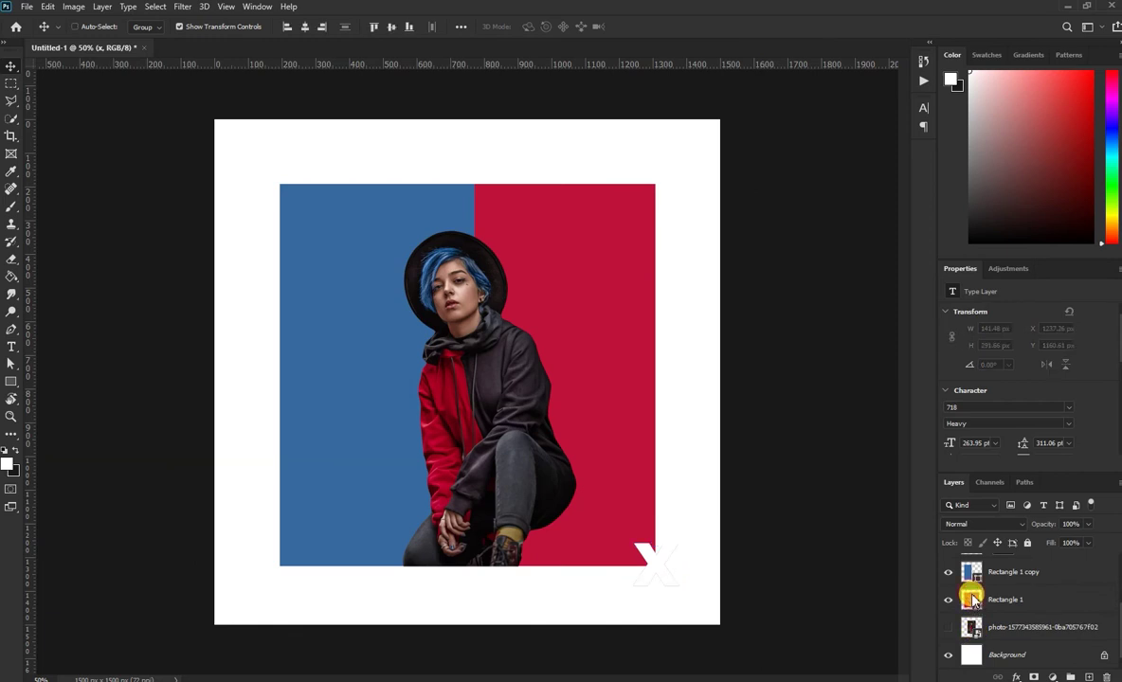
ctrl+click(973, 628)
scroll(1014, 616, up, 3)
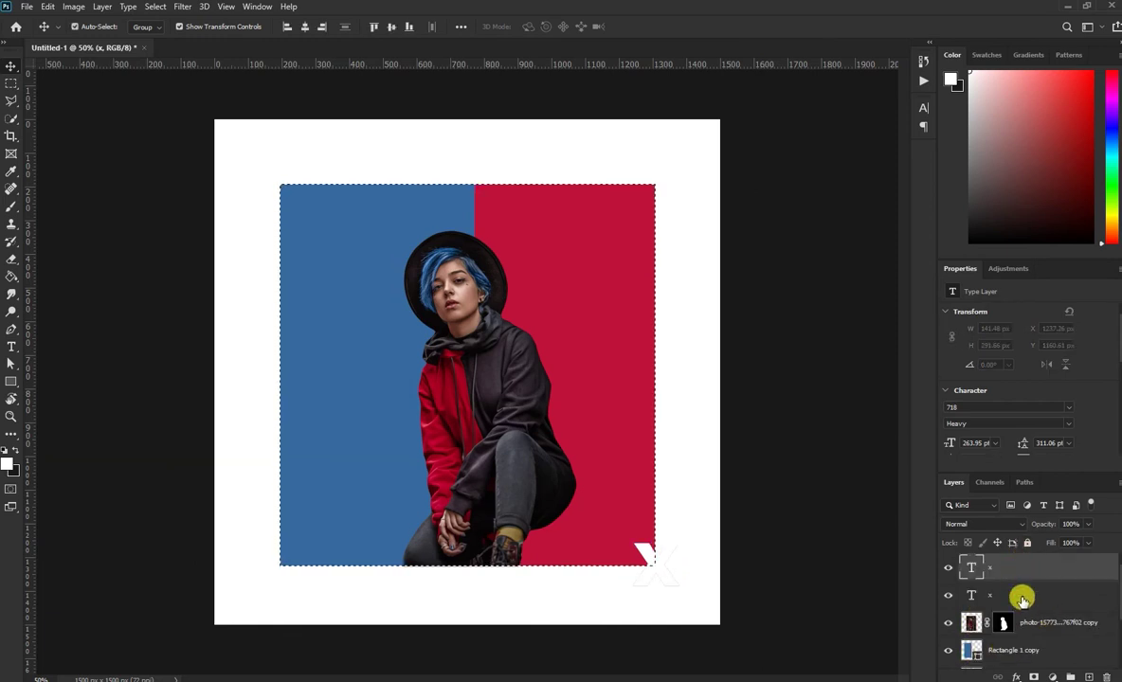
click(1034, 677)
click(813, 579)
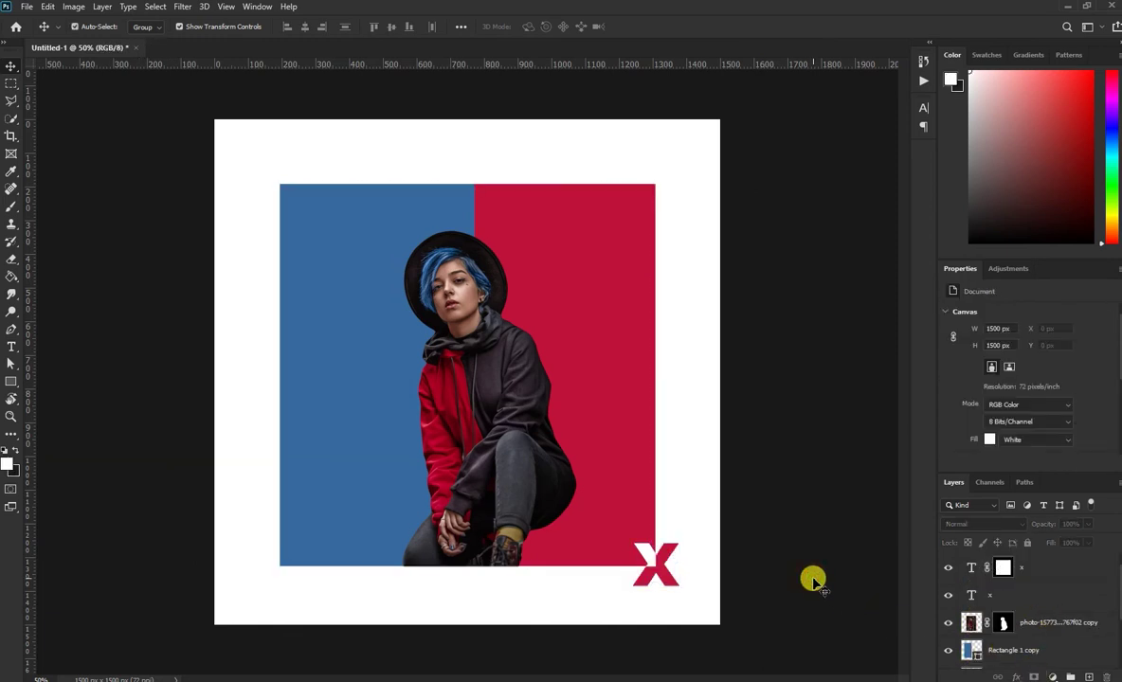
click(1031, 571)
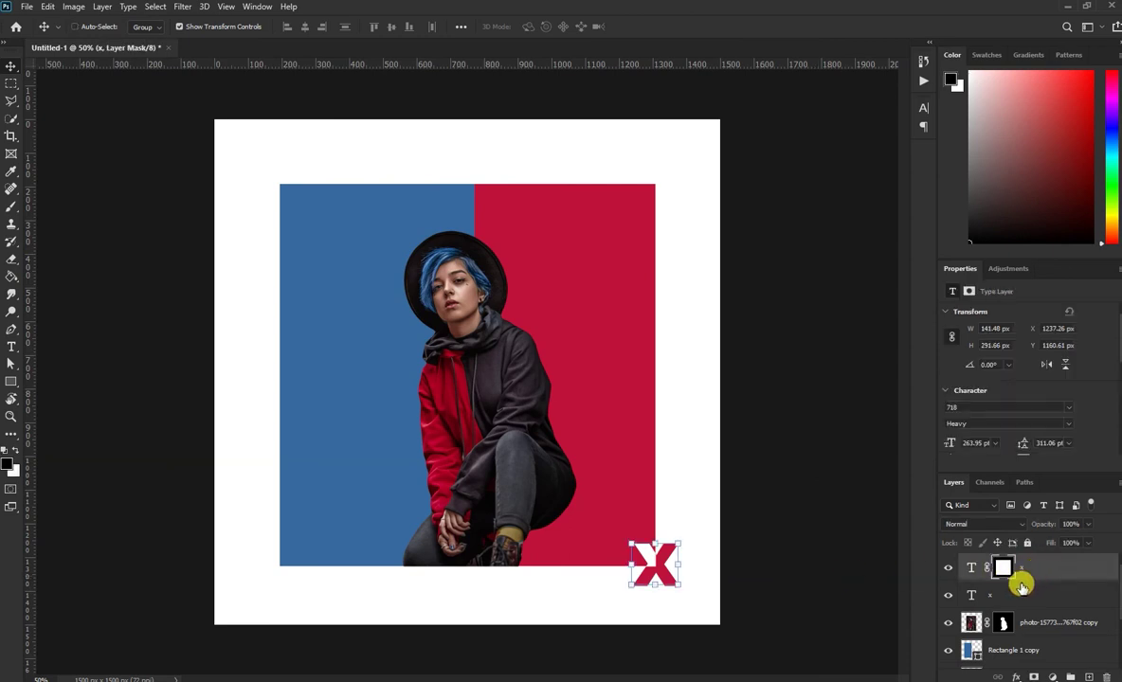
ctrl+click(819, 561)
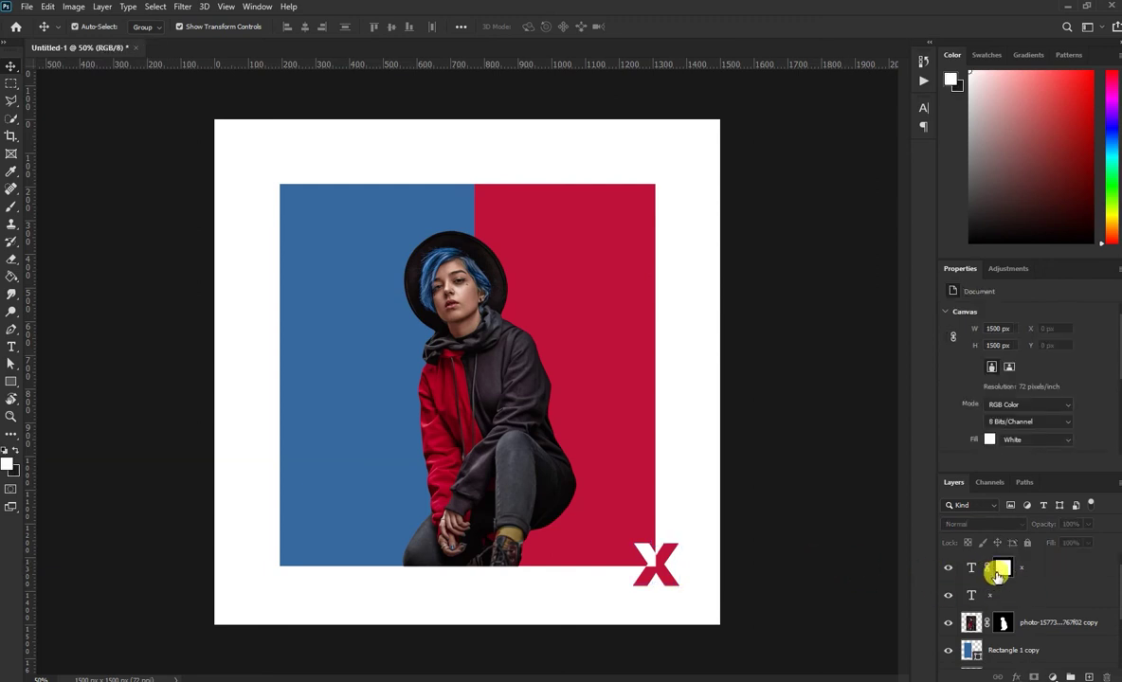
drag(1003, 570, 994, 598)
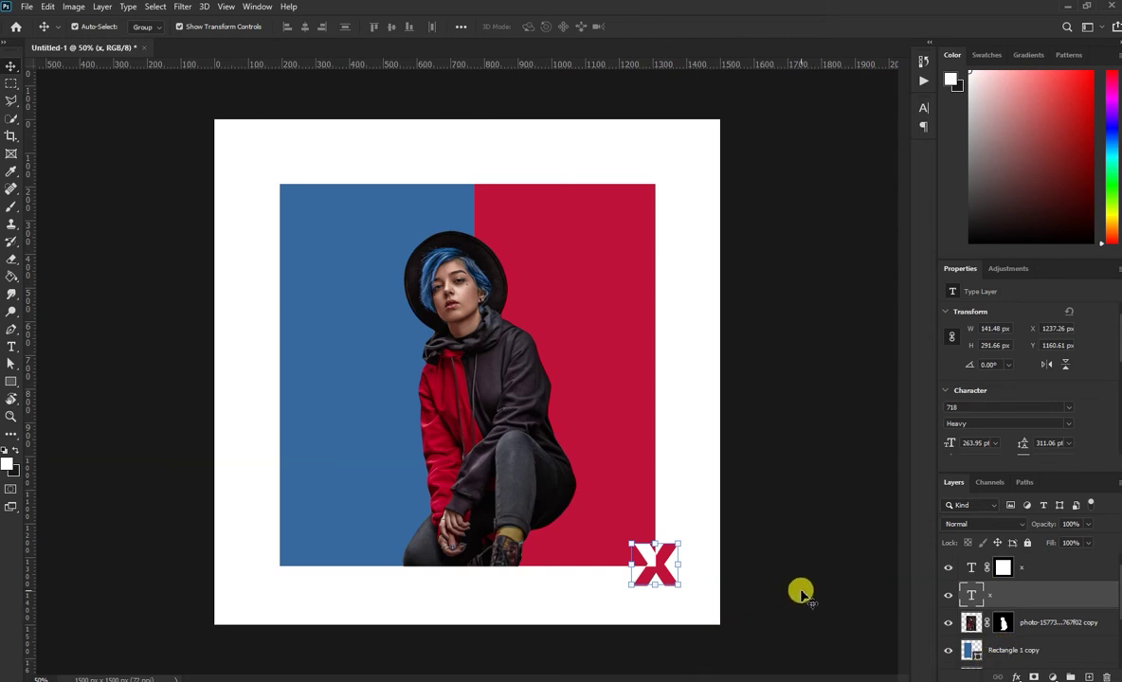
click(779, 536)
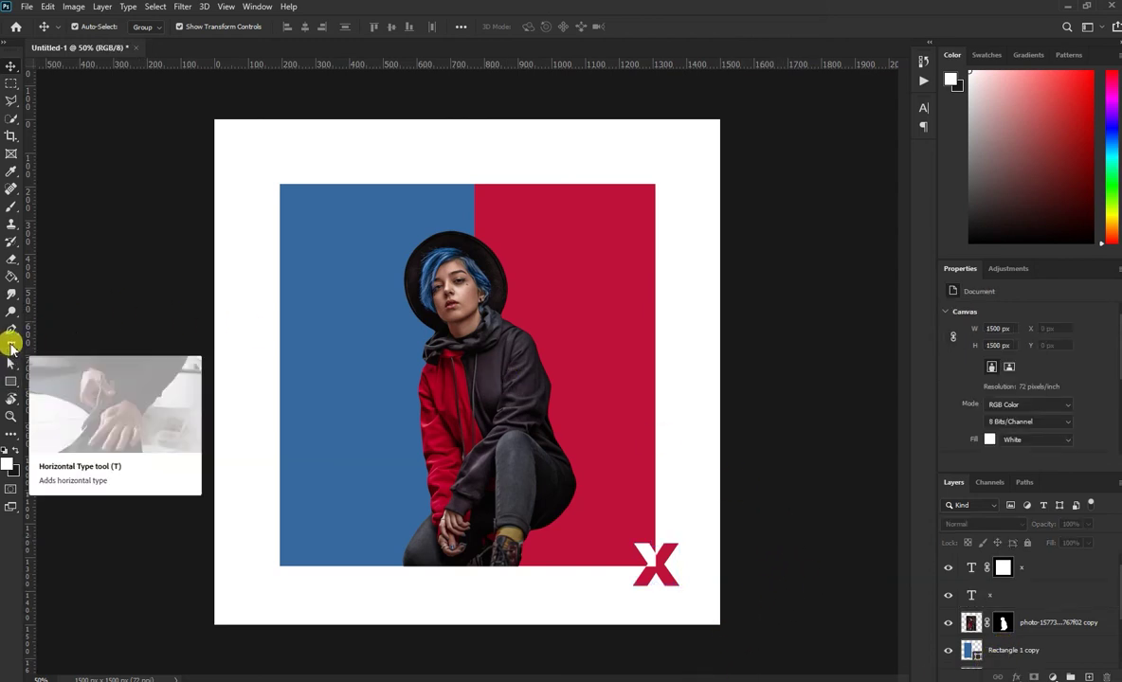
Step: Type 'BOLD STYLE' on two lines and move it left over the red half by the hat
click(11, 347)
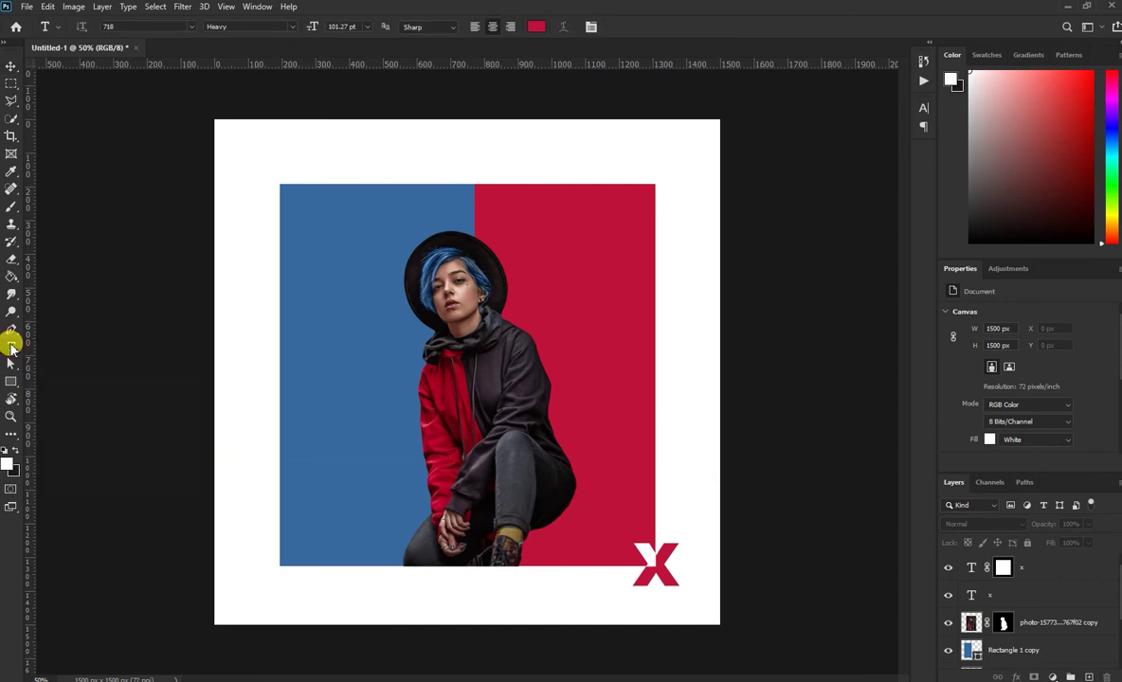
click(676, 301)
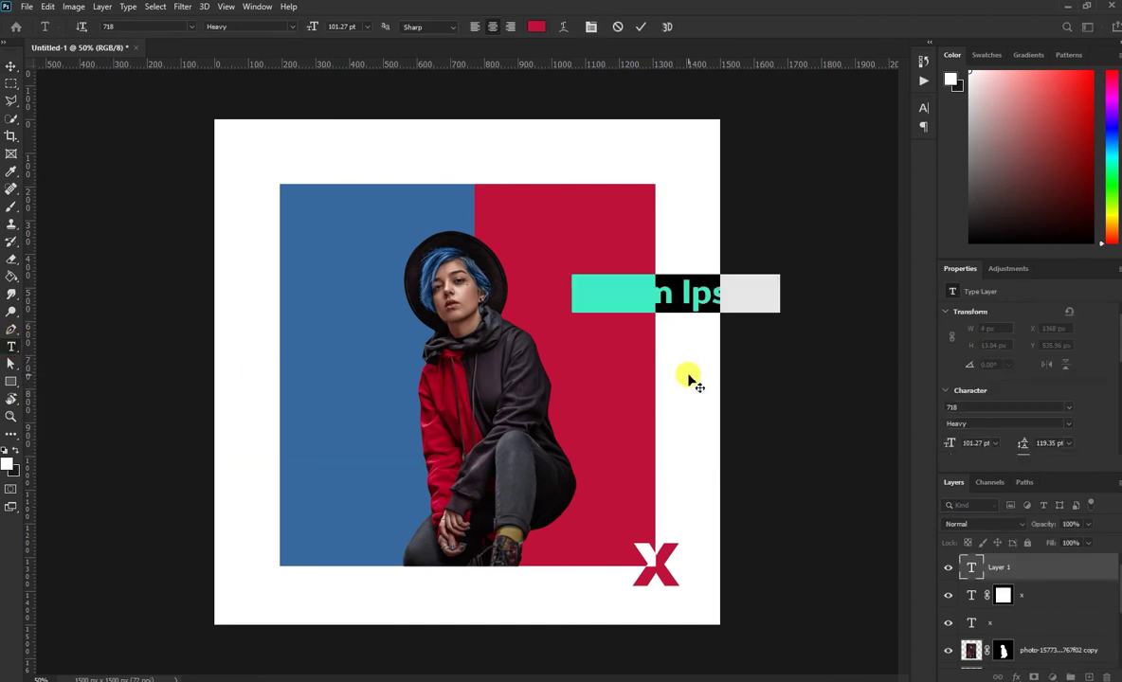
text(BO)
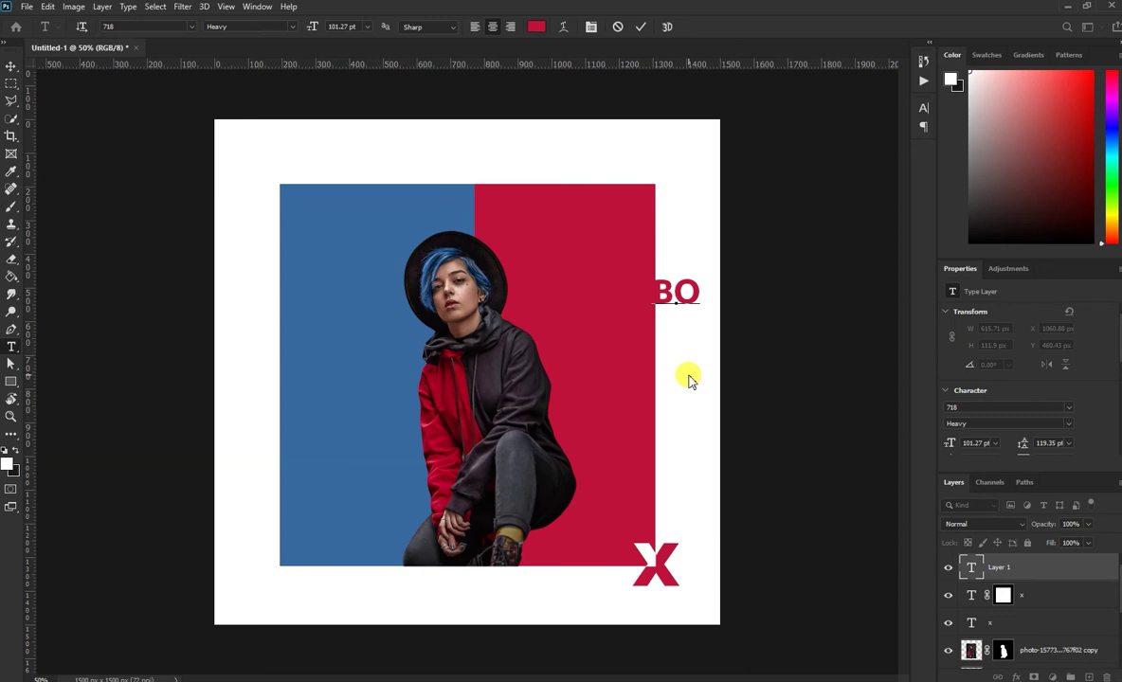
text(LD S)
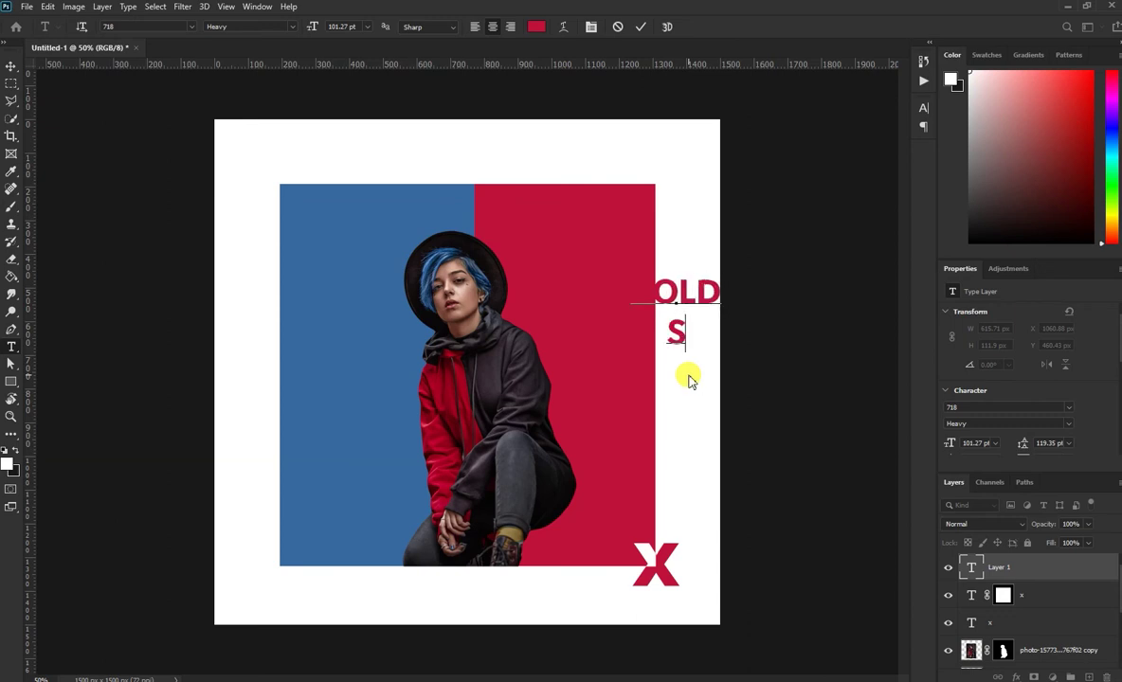
text(TYL)
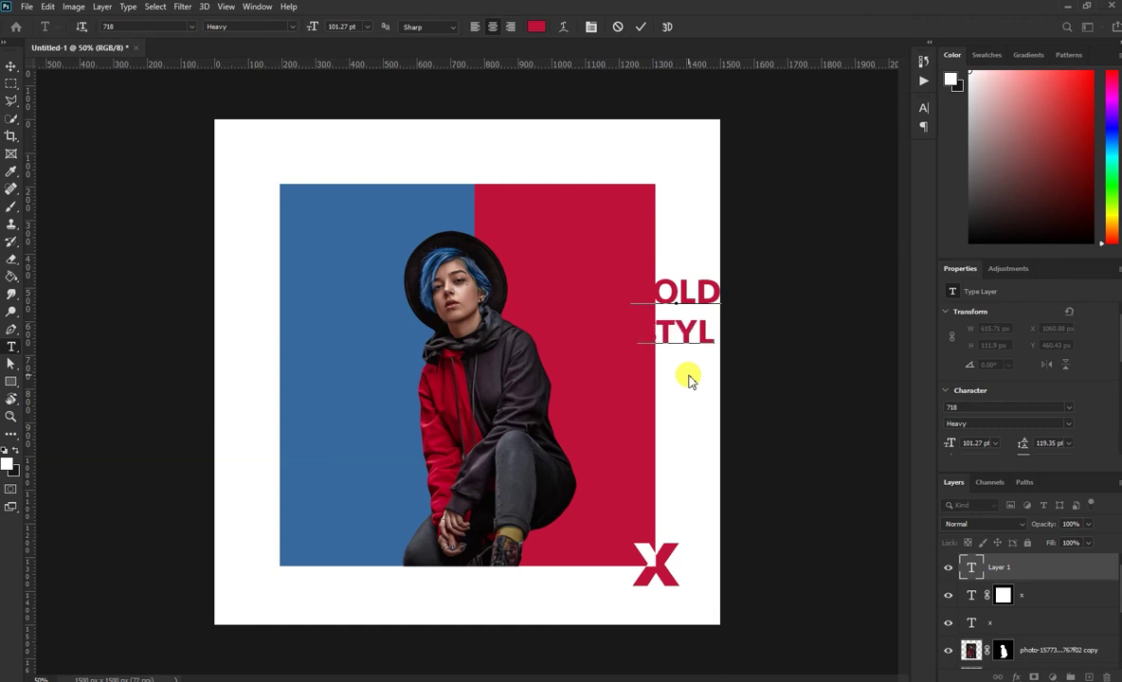
text(E)
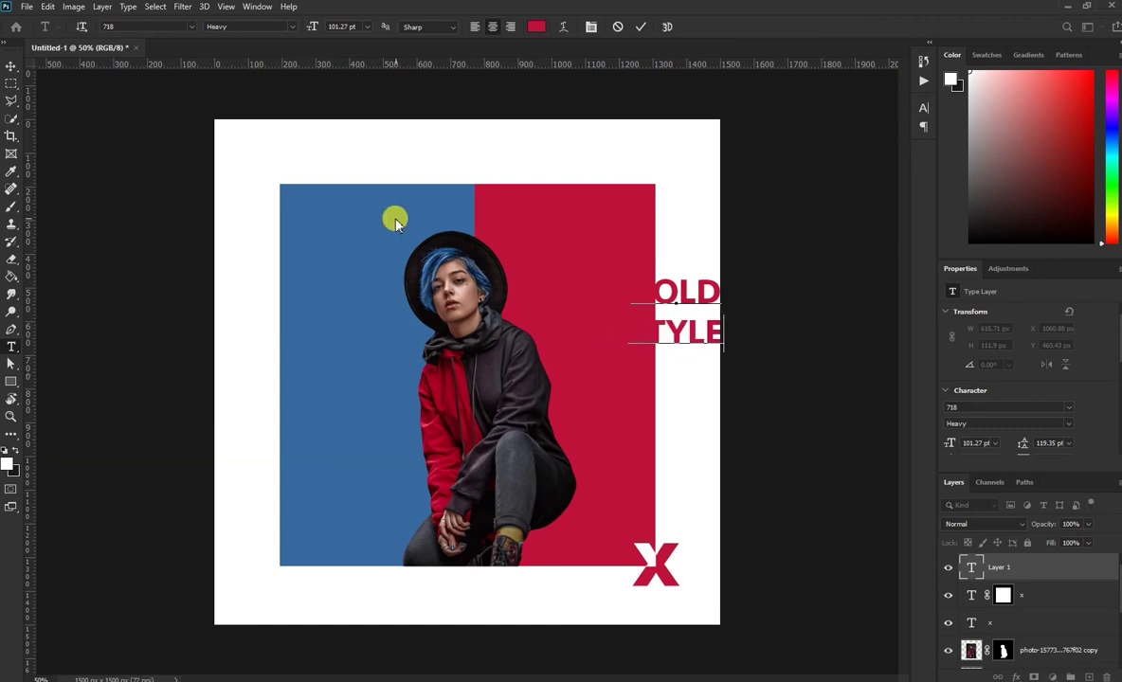
click(11, 65)
drag(704, 301, 572, 254)
Step: Make the BOLD STYLE headline text white
scroll(1097, 434, down, 1)
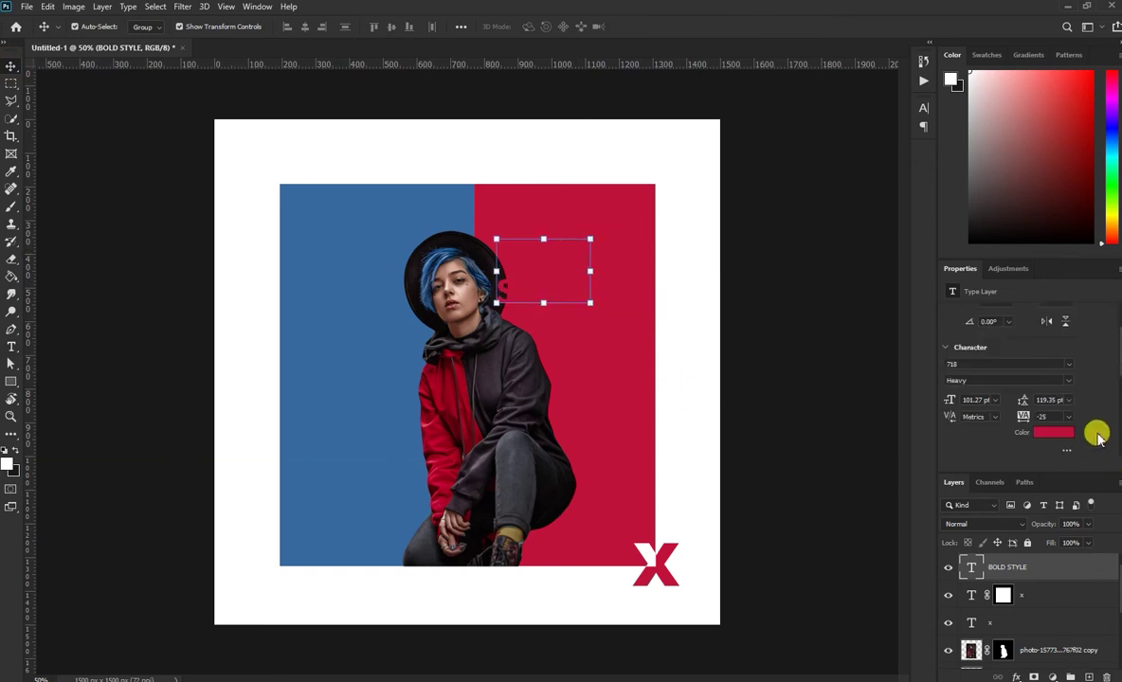
click(1060, 428)
click(706, 248)
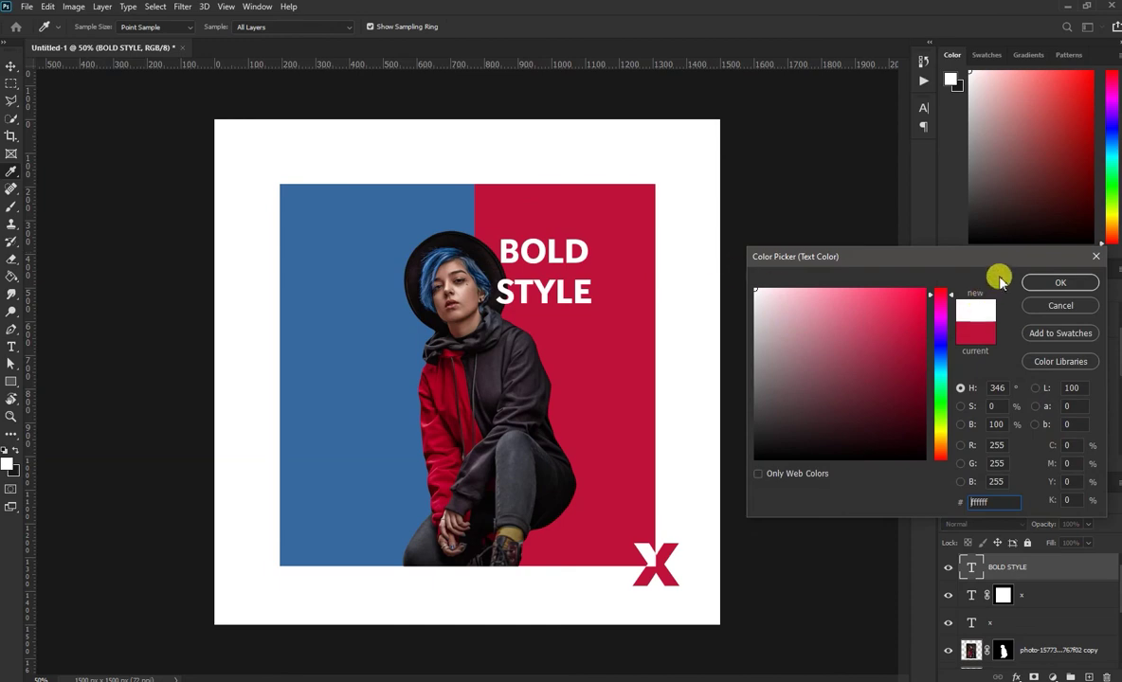
click(1061, 282)
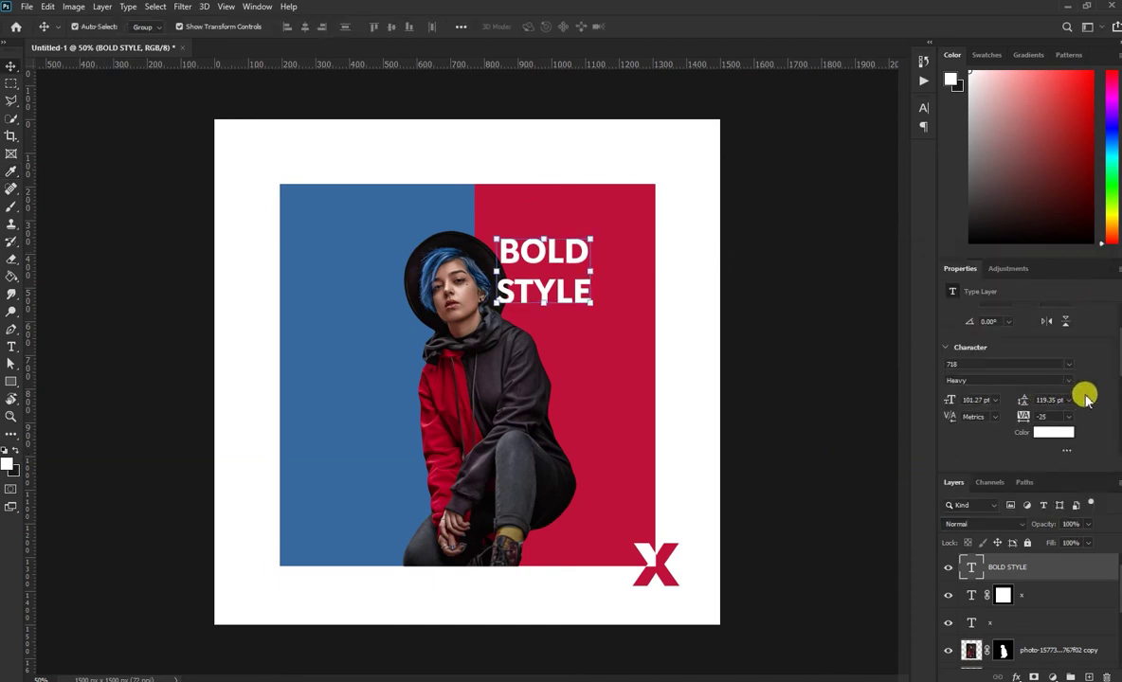
Step: Tighten the headline leading to 83.35 pt, right-align it and shift it right
scroll(1061, 398, down, 1)
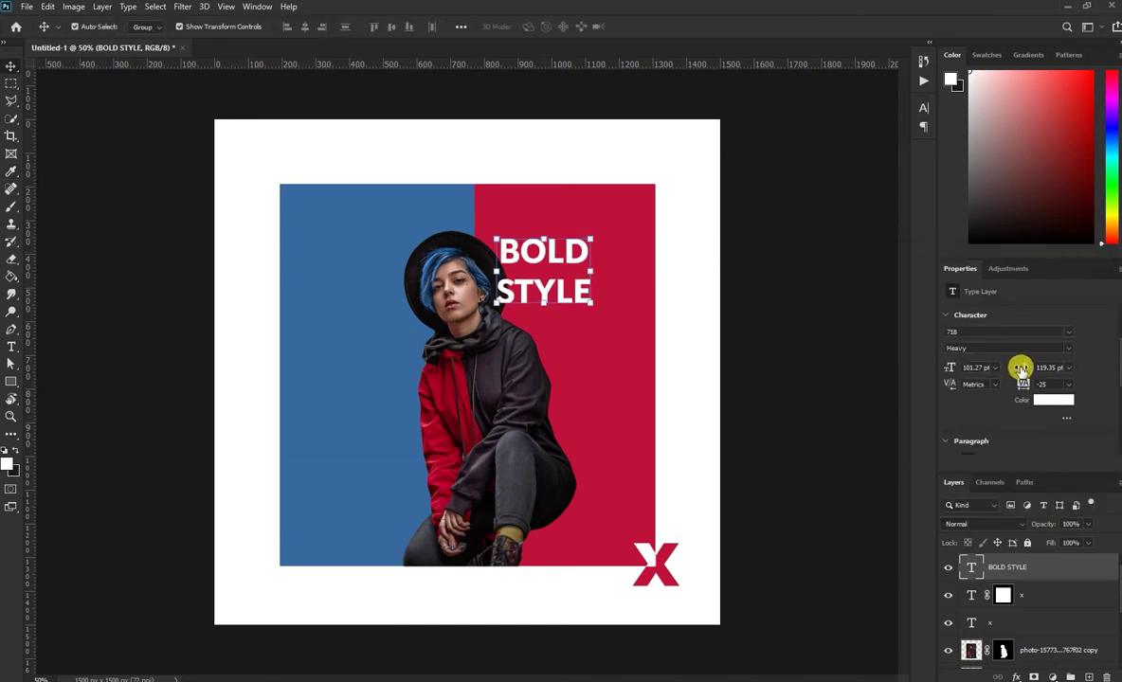
drag(1019, 372, 1017, 368)
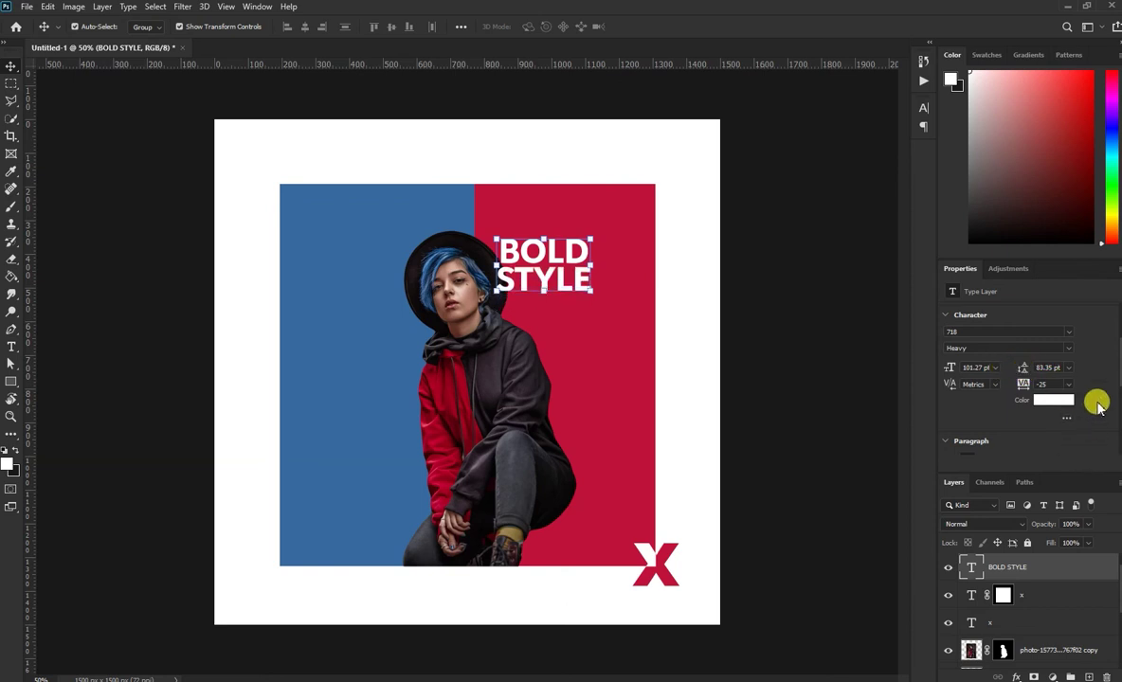
scroll(1094, 402, down, 2)
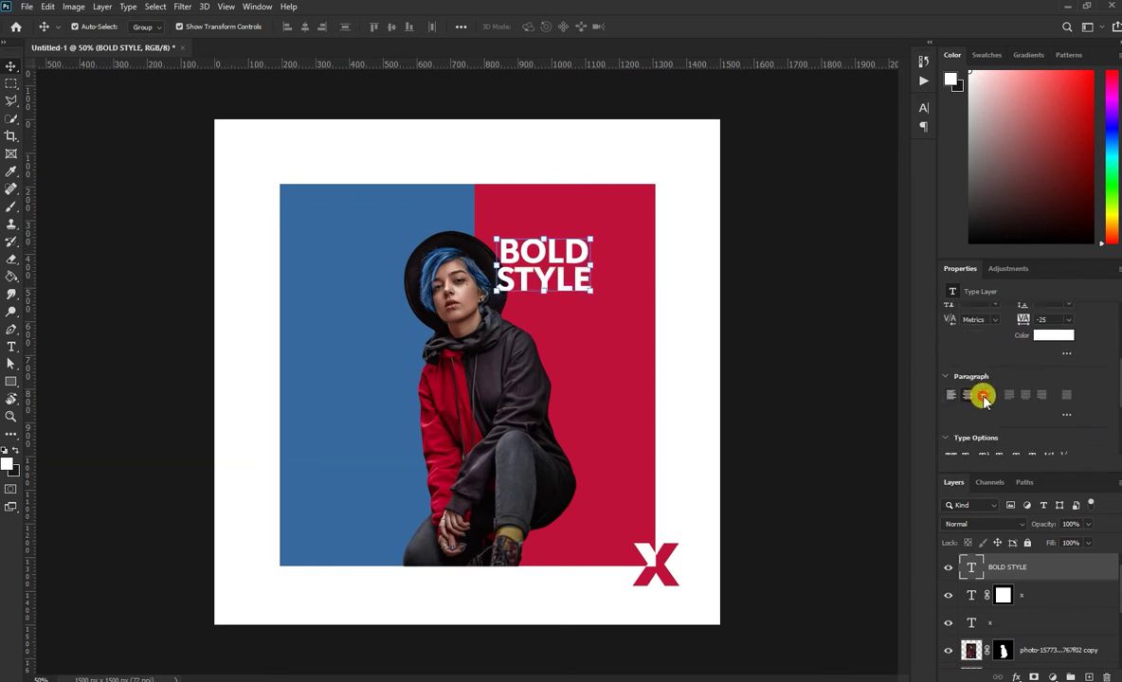
click(984, 397)
drag(509, 256, 604, 253)
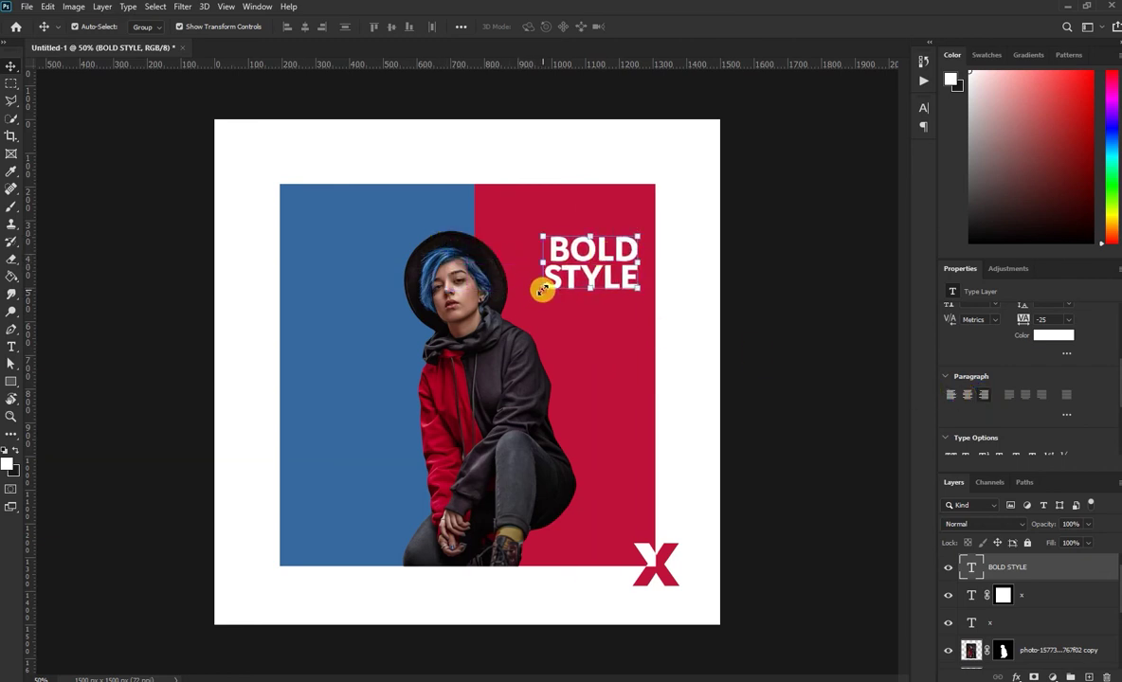
Step: Enlarge the BOLD STYLE headline and stack it below the woman's photo layer
drag(542, 291, 525, 315)
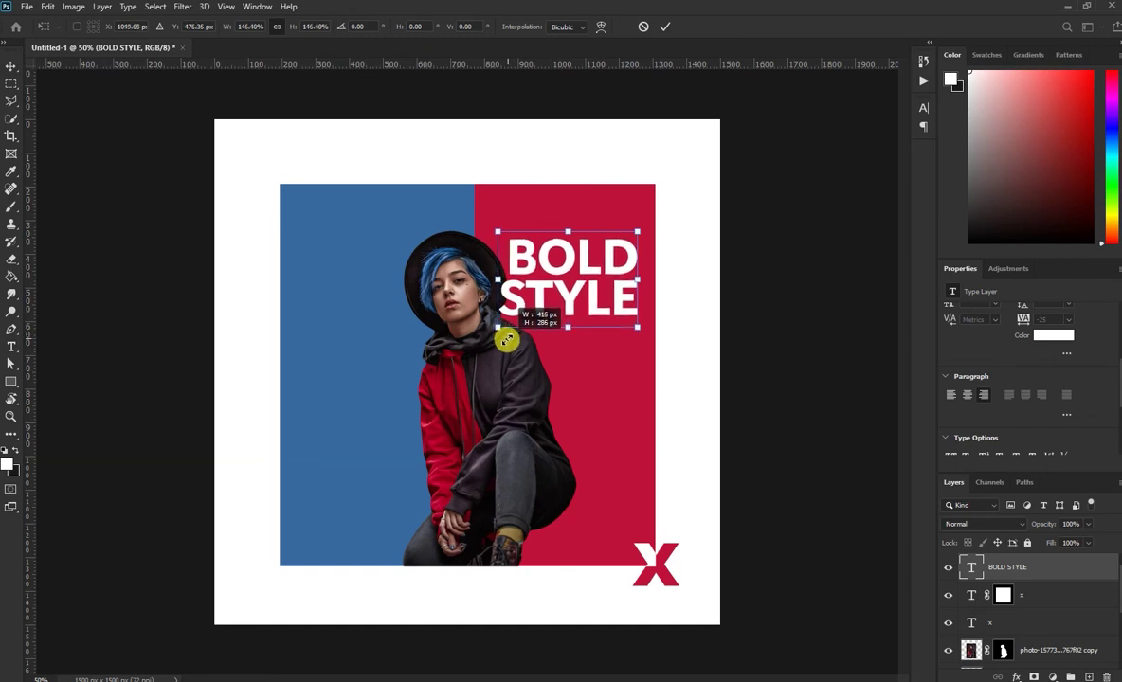
drag(509, 334, 502, 313)
click(667, 27)
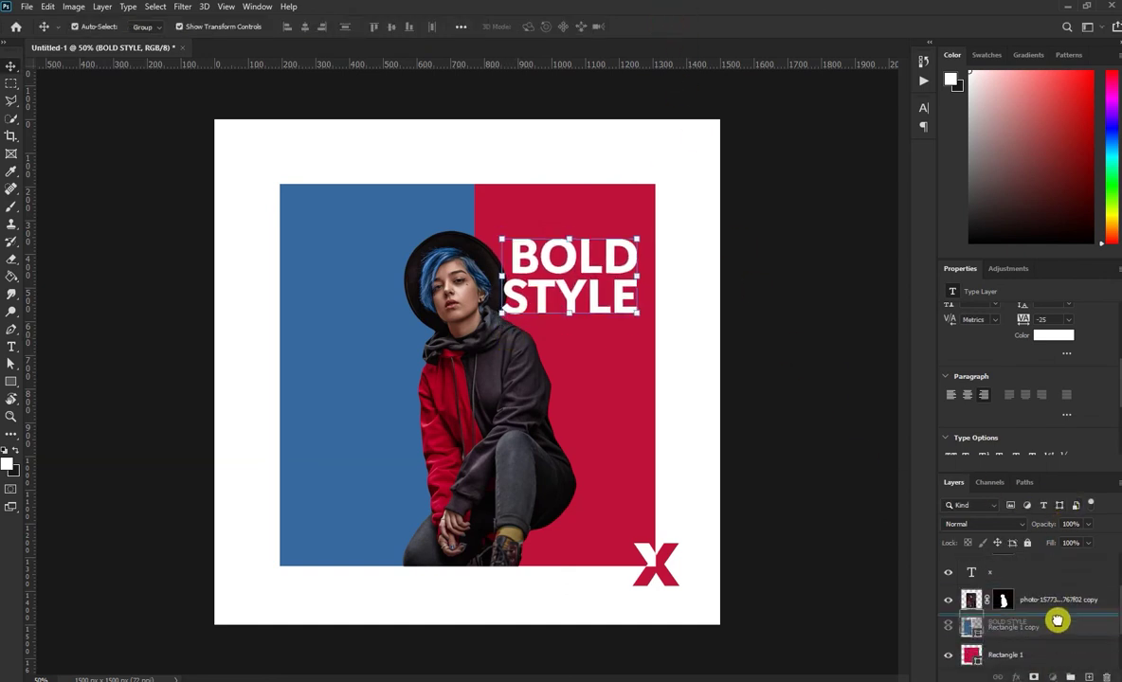
drag(1042, 569, 1057, 612)
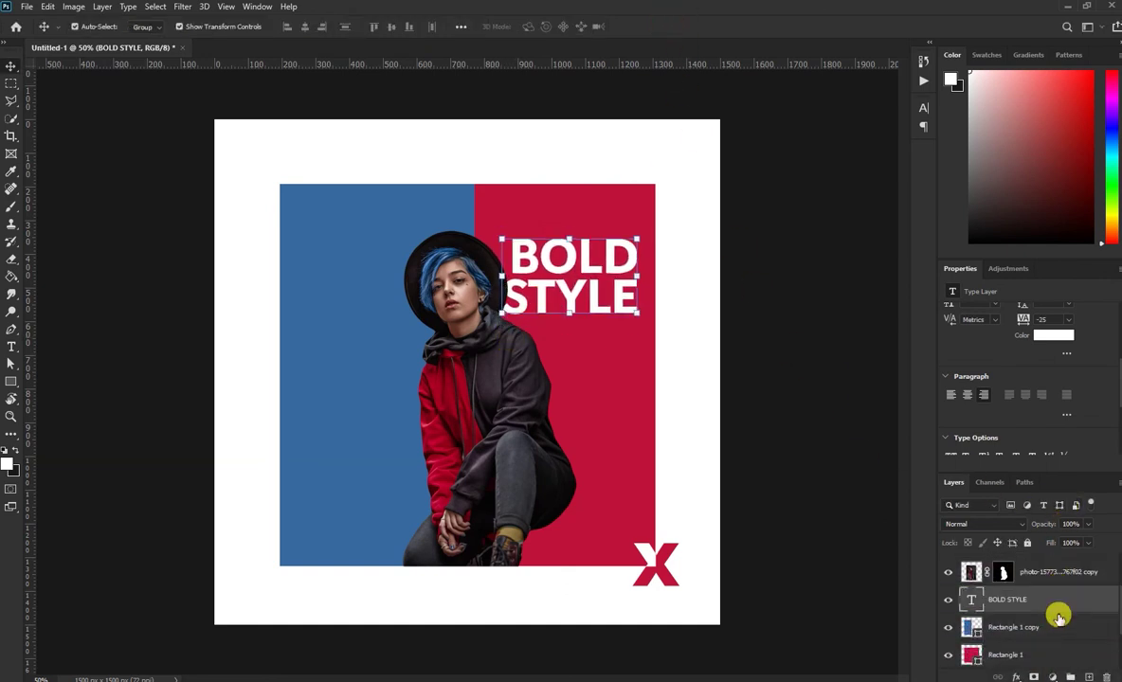
Step: Left-align the headline and shift it left so it tucks against her hat
click(554, 285)
scroll(1077, 441, down, 3)
scroll(1077, 441, down, 3)
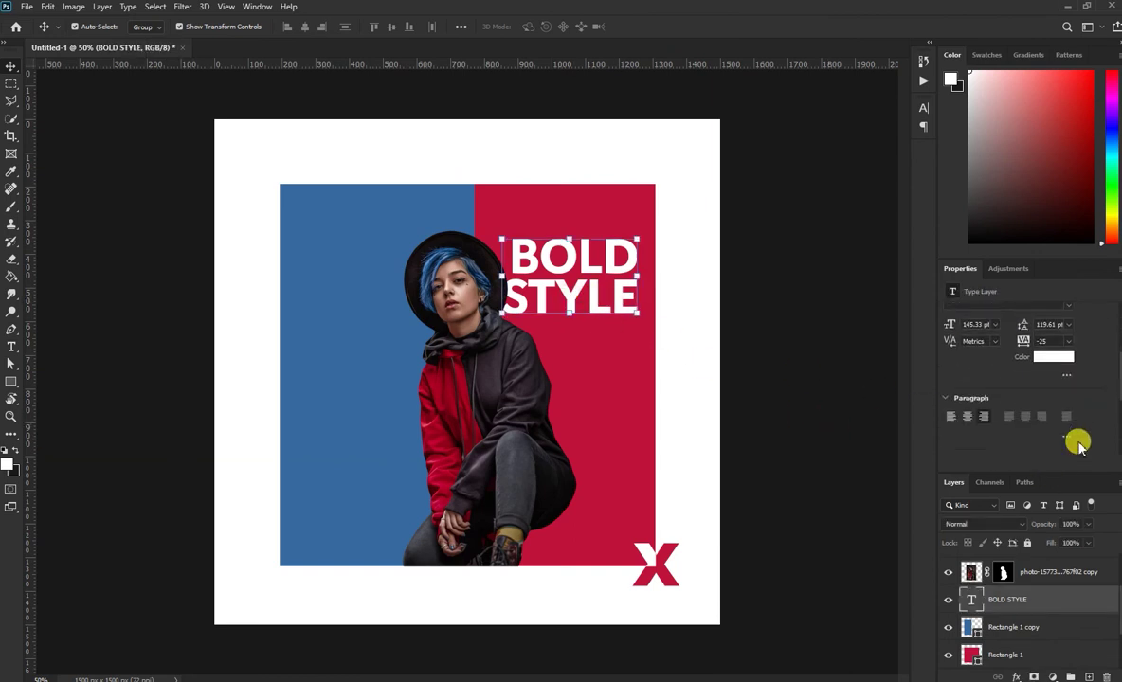
click(946, 397)
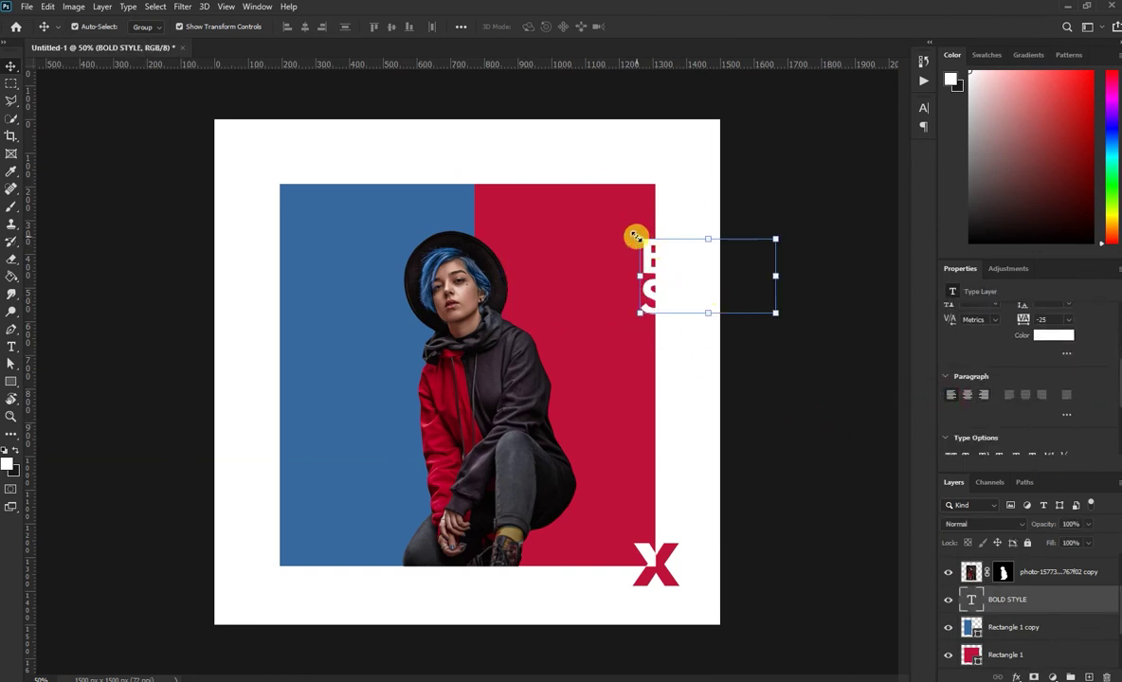
key(ctrl+t)
mouse_move(646, 251)
mouse_down()
mouse_move(509, 276)
mouse_move(514, 261)
mouse_up()
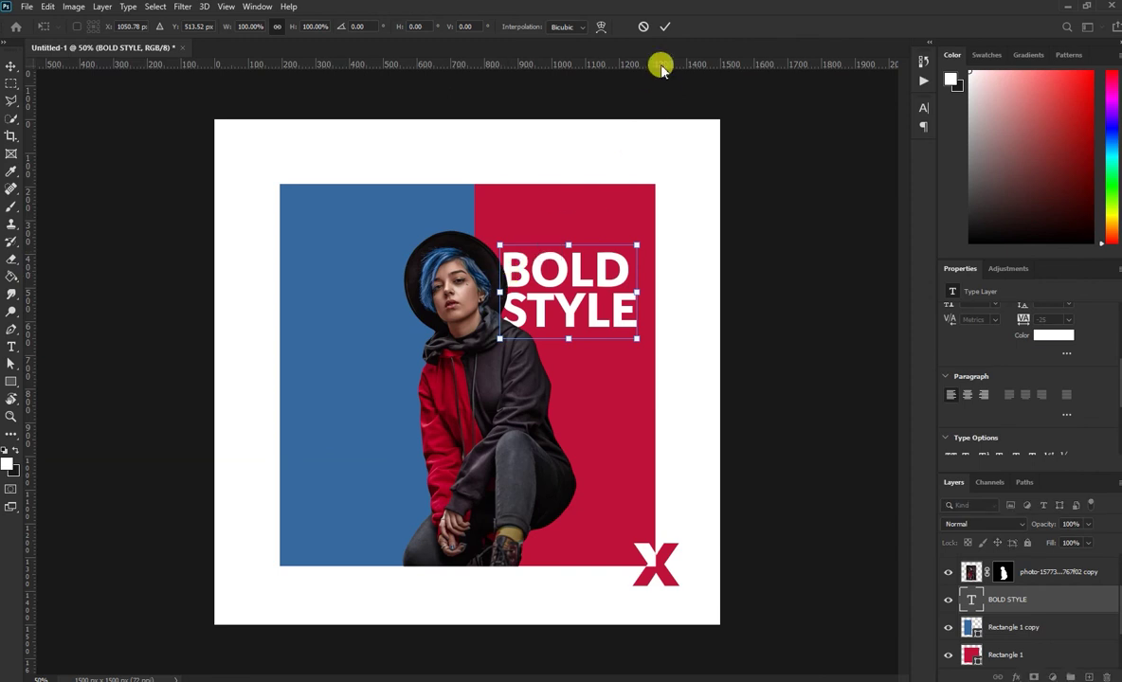
click(665, 27)
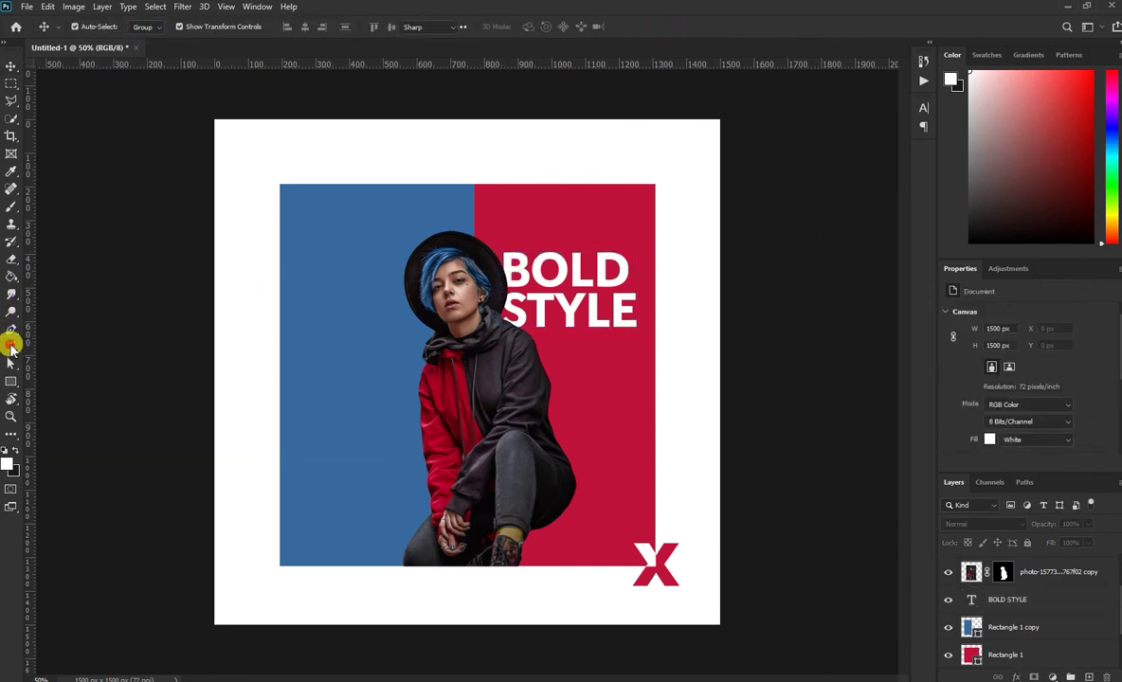
Step: Draw a paragraph text box below the headline filled with Lorem ipsum placeholder text
click(12, 347)
drag(568, 328, 632, 391)
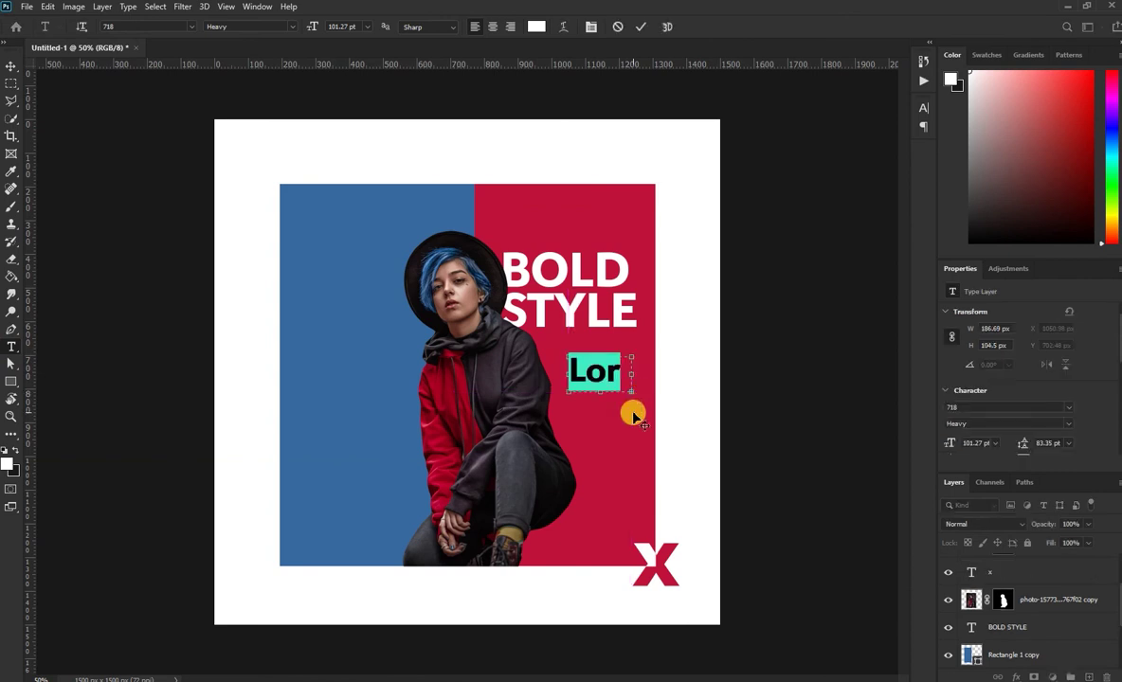
scroll(1071, 423, down, 1)
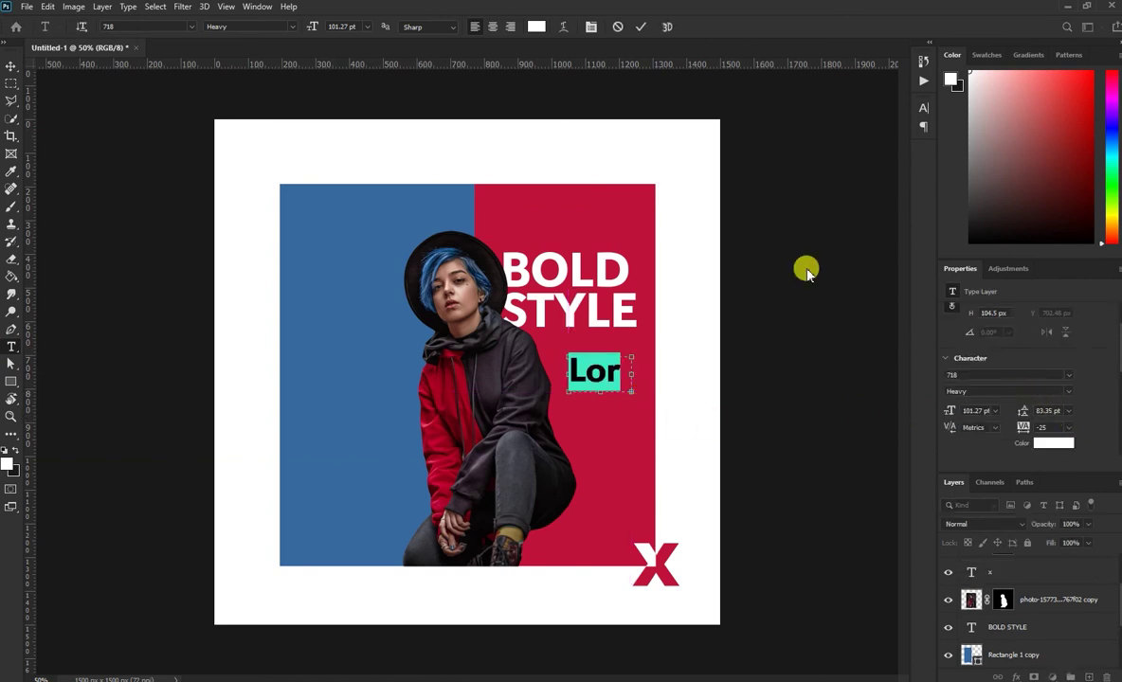
click(635, 28)
Step: Set the body text to 718 Book, 18 pt, Auto leading, and right-align it
click(1069, 392)
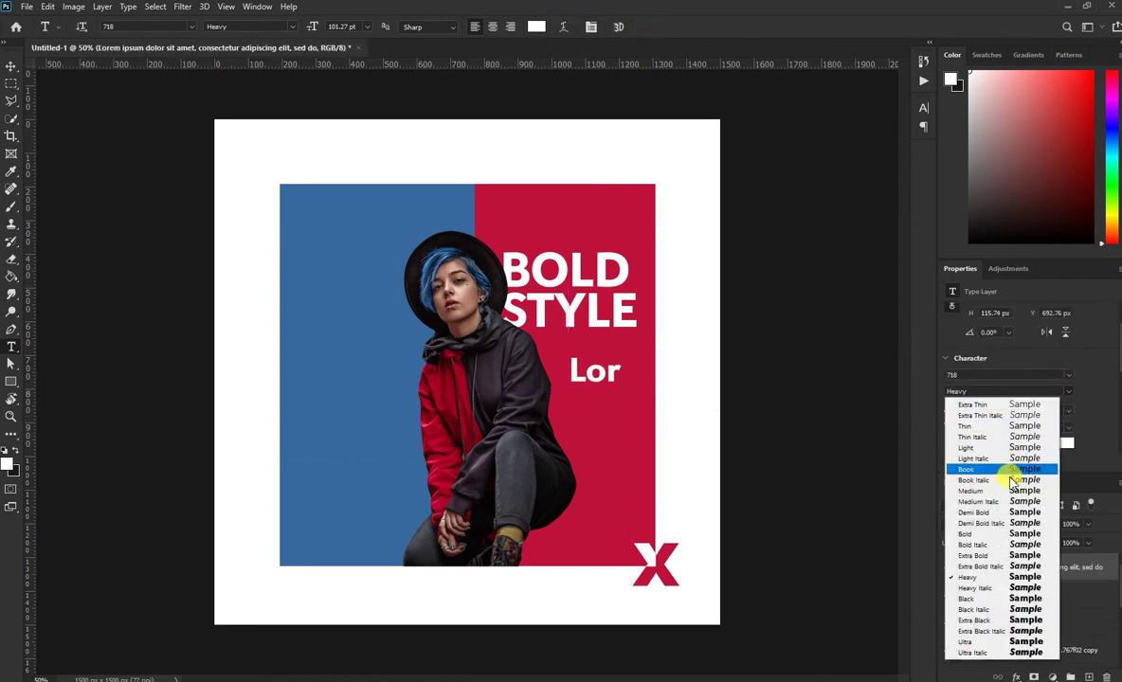
click(974, 463)
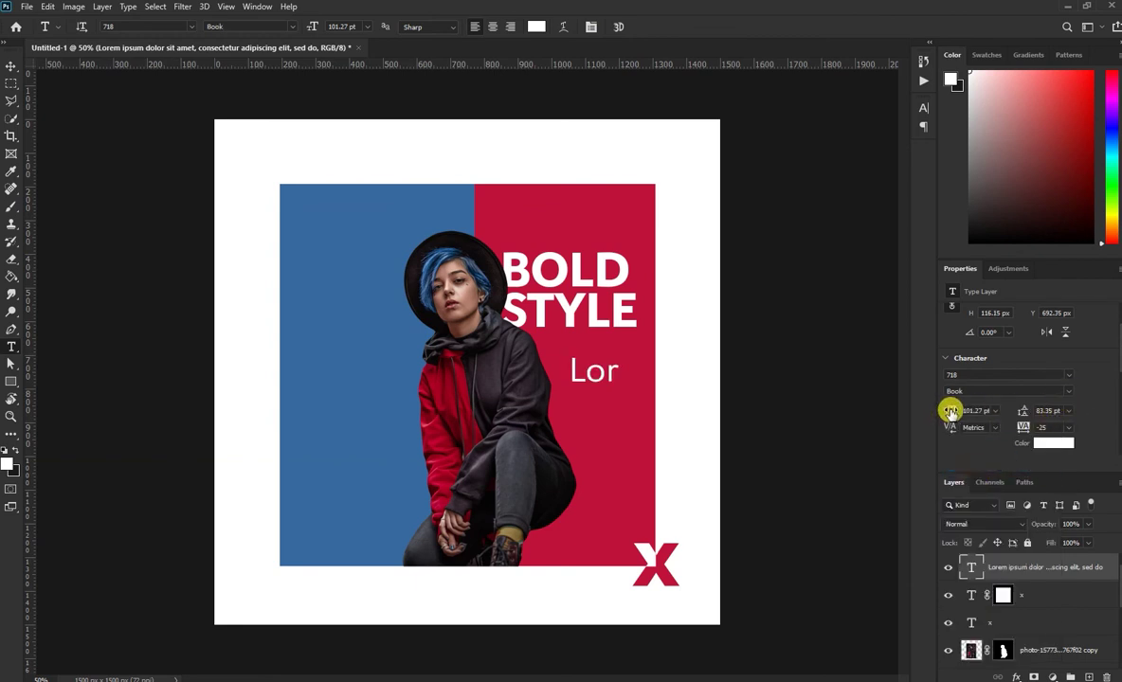
mouse_move(950, 411)
mouse_down()
mouse_move(868, 416)
mouse_move(1071, 417)
mouse_up()
click(1068, 414)
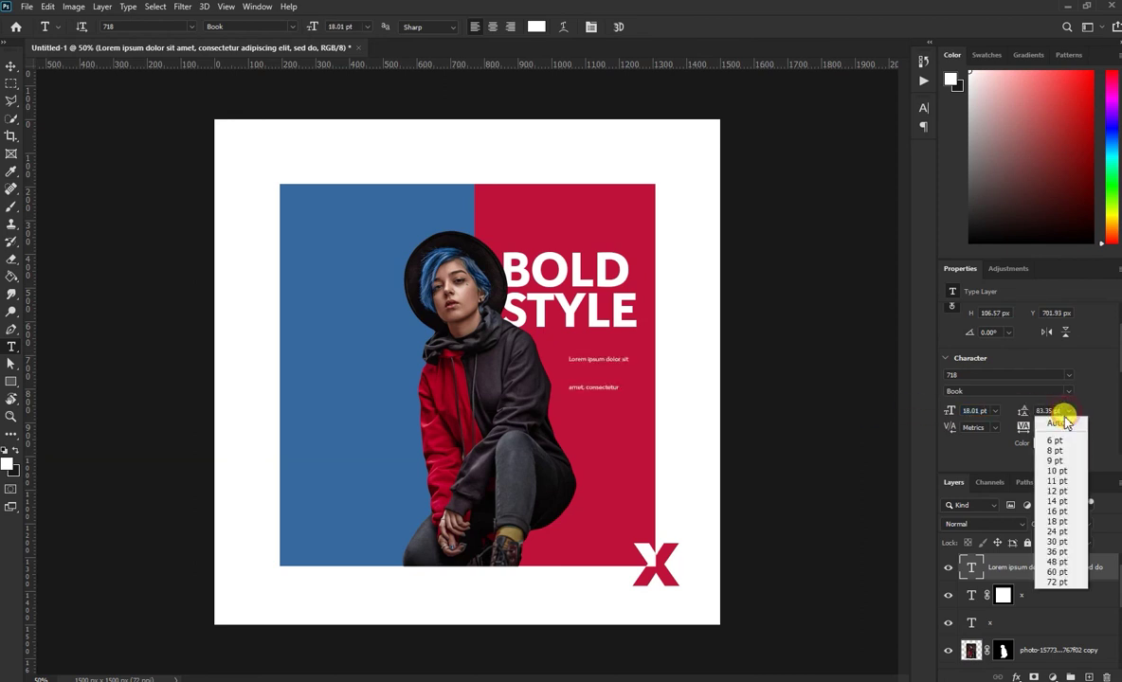
click(10, 68)
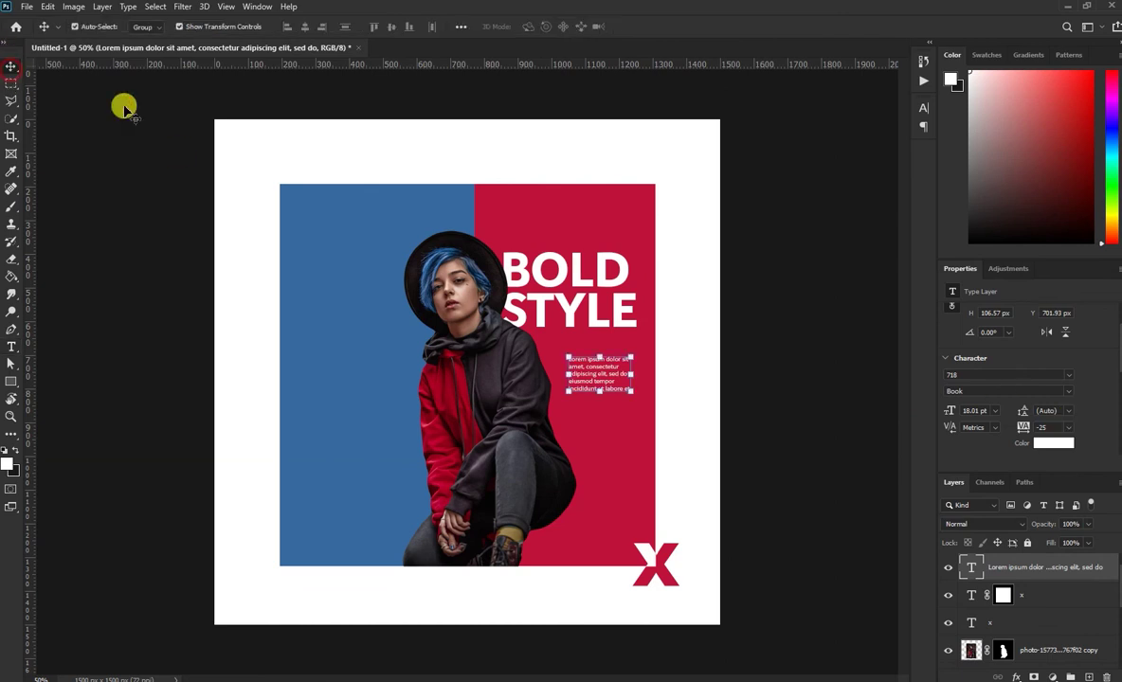
scroll(1099, 398, down, 3)
scroll(1099, 398, down, 2)
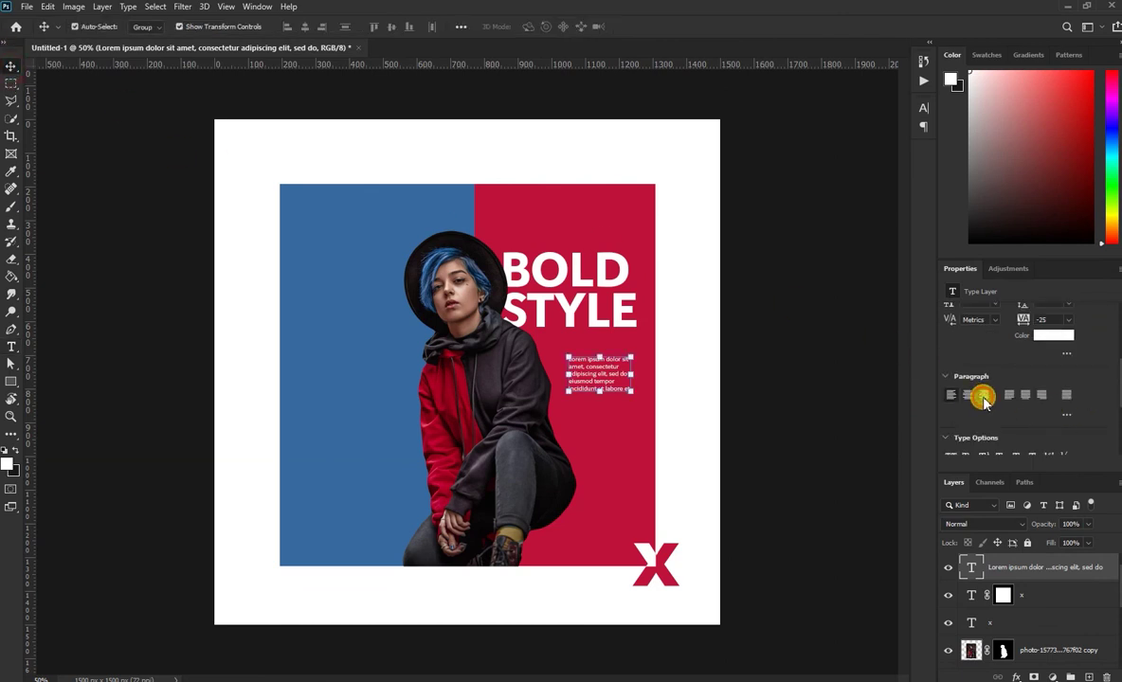
click(984, 398)
click(845, 398)
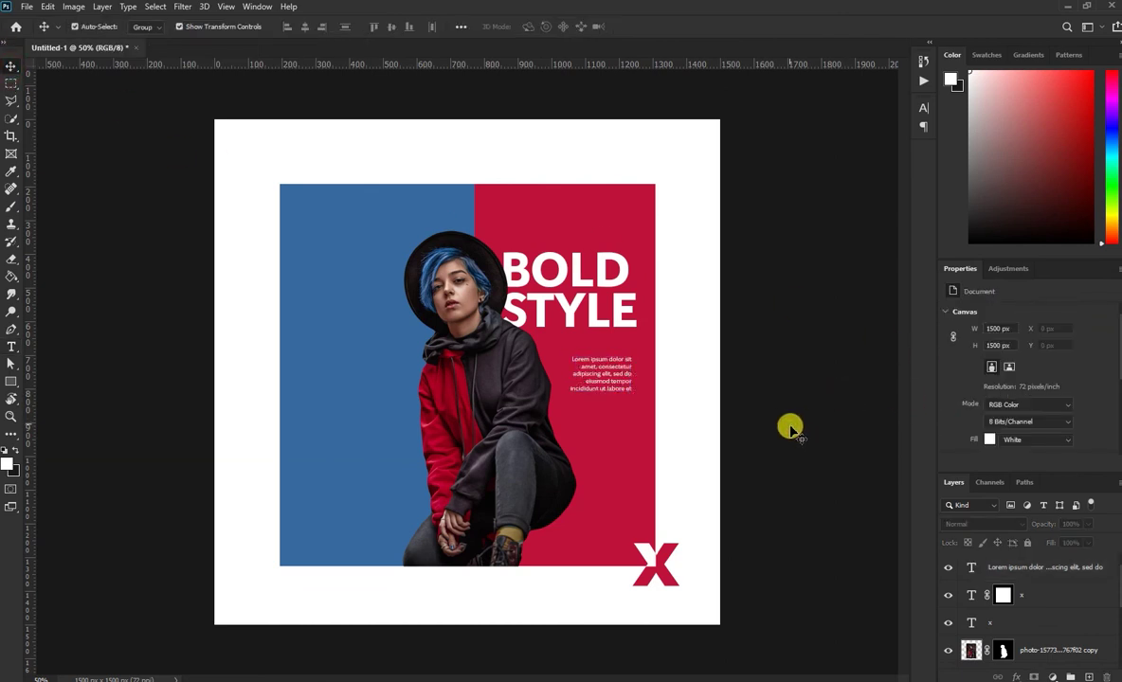
Step: Add a left-aligned Lorem ipsum caption box at the blue half's bottom-left
click(12, 349)
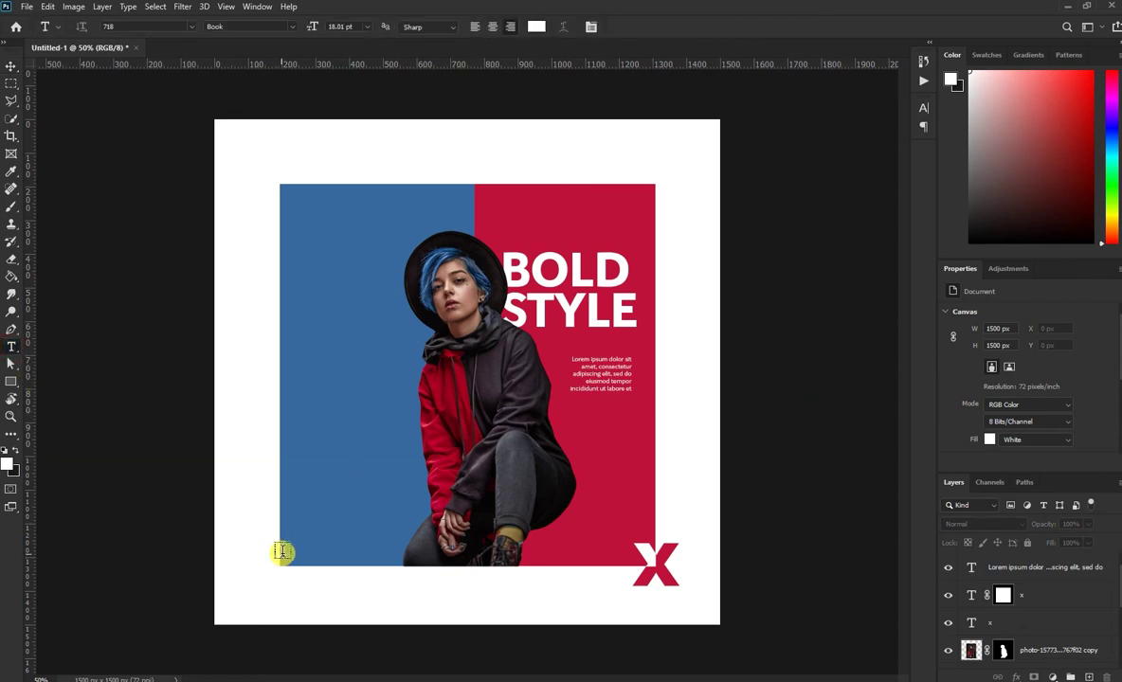
drag(292, 547, 389, 555)
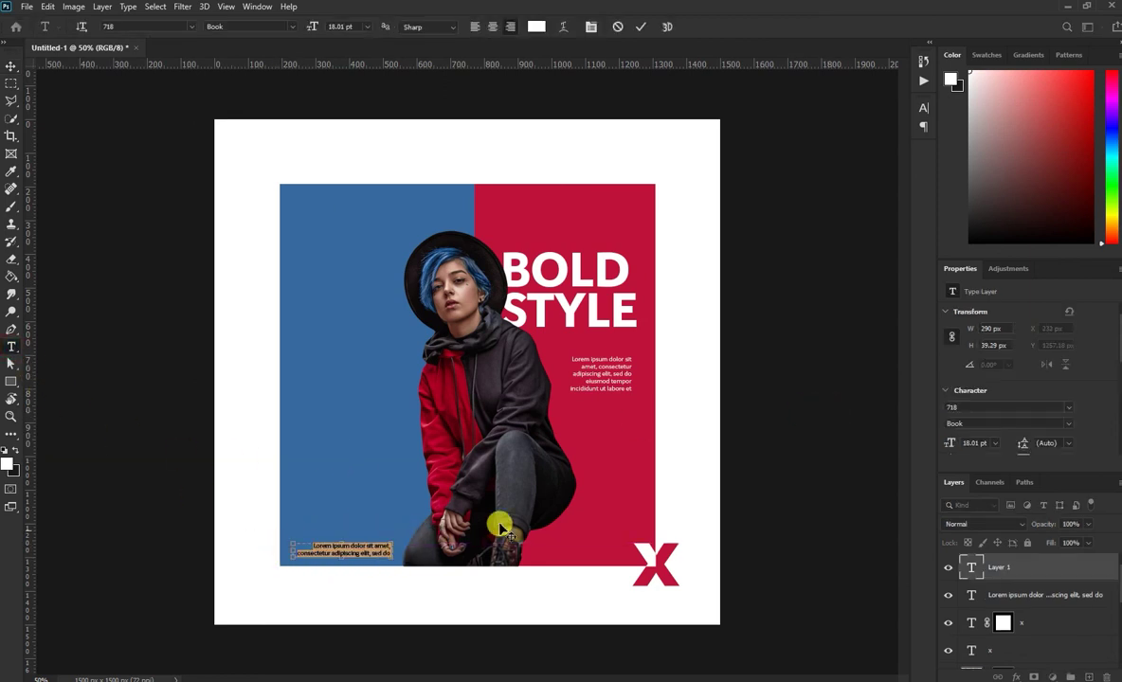
click(12, 68)
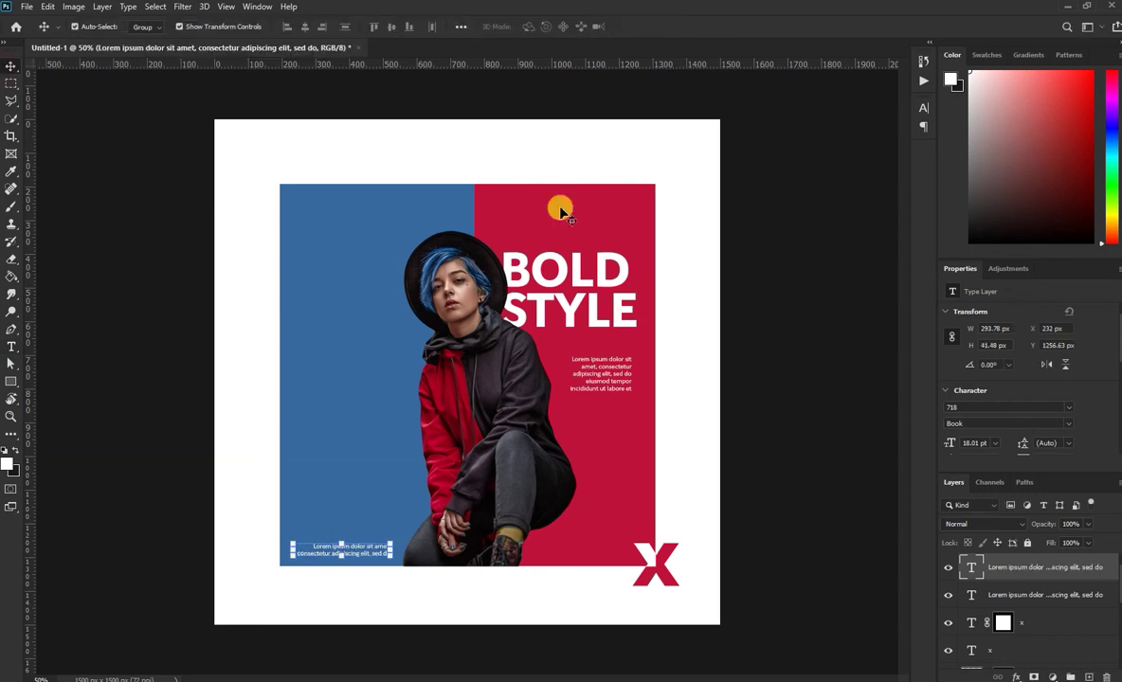
scroll(1062, 431, down, 2)
scroll(1059, 436, down, 2)
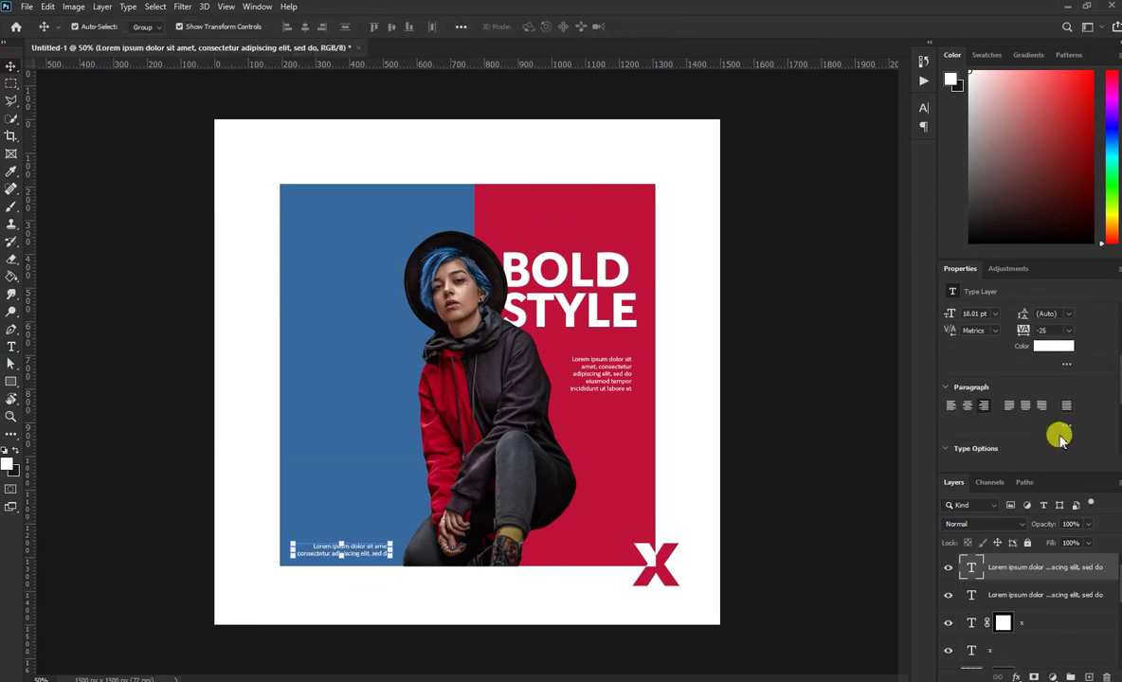
click(951, 404)
Step: Set the caption to 16 pt and turn on All Caps
scroll(981, 383, up, 1)
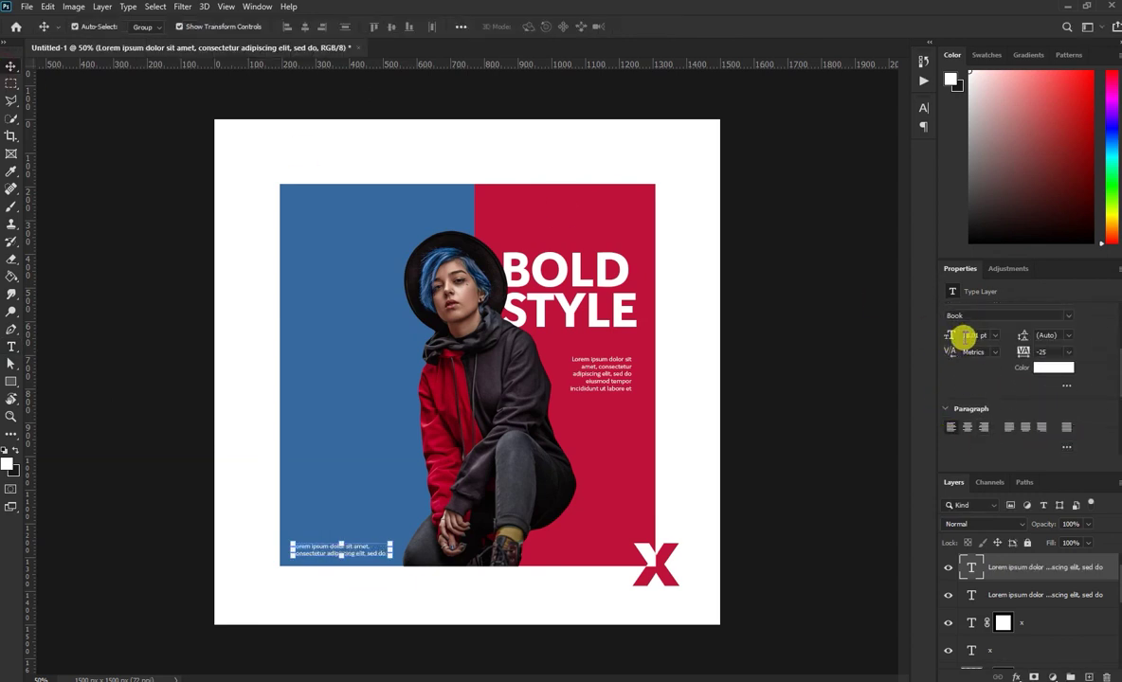
click(993, 336)
click(983, 465)
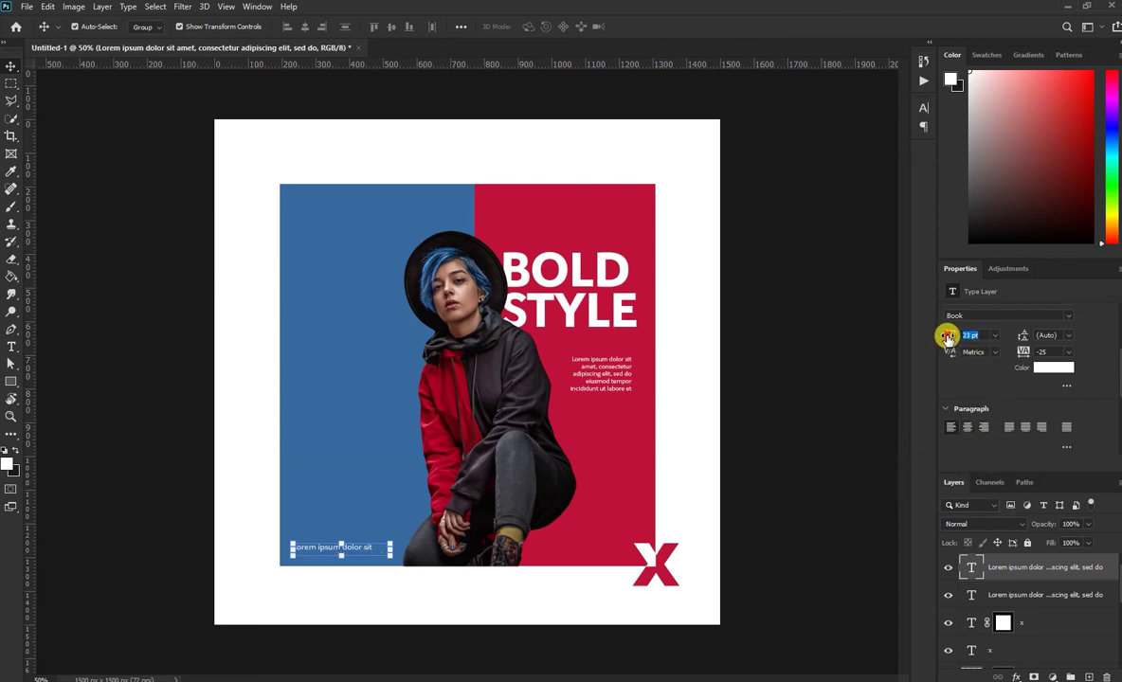
drag(945, 335, 944, 336)
scroll(1102, 401, down, 1)
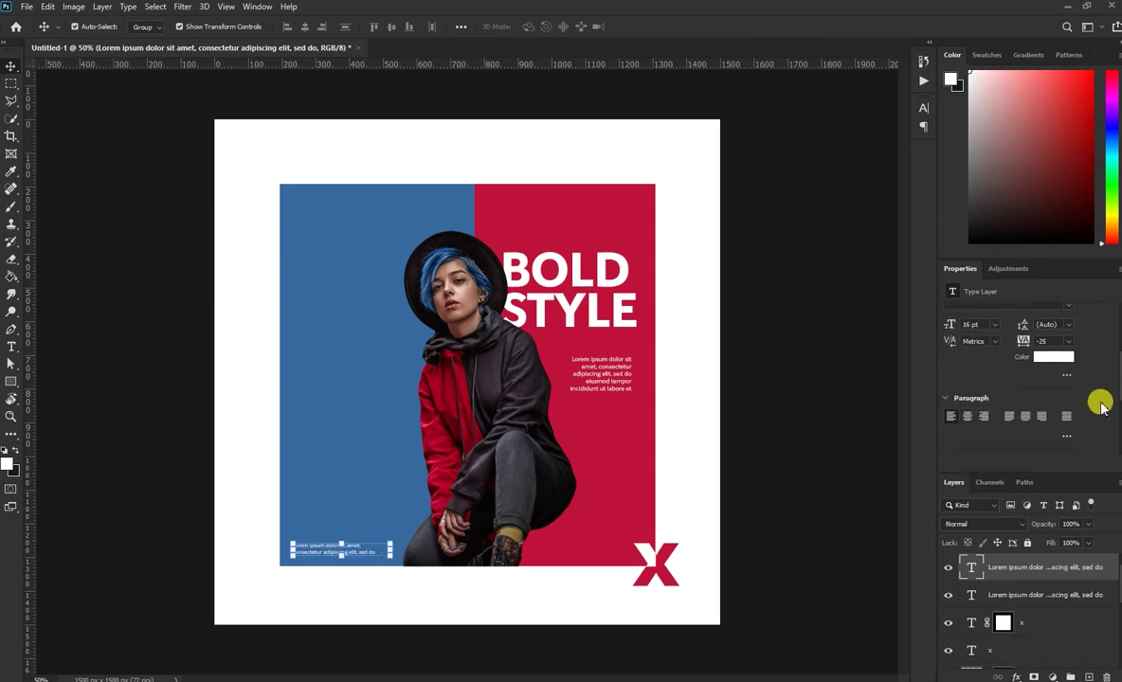
scroll(1102, 403, up, 2)
scroll(1102, 406, down, 2)
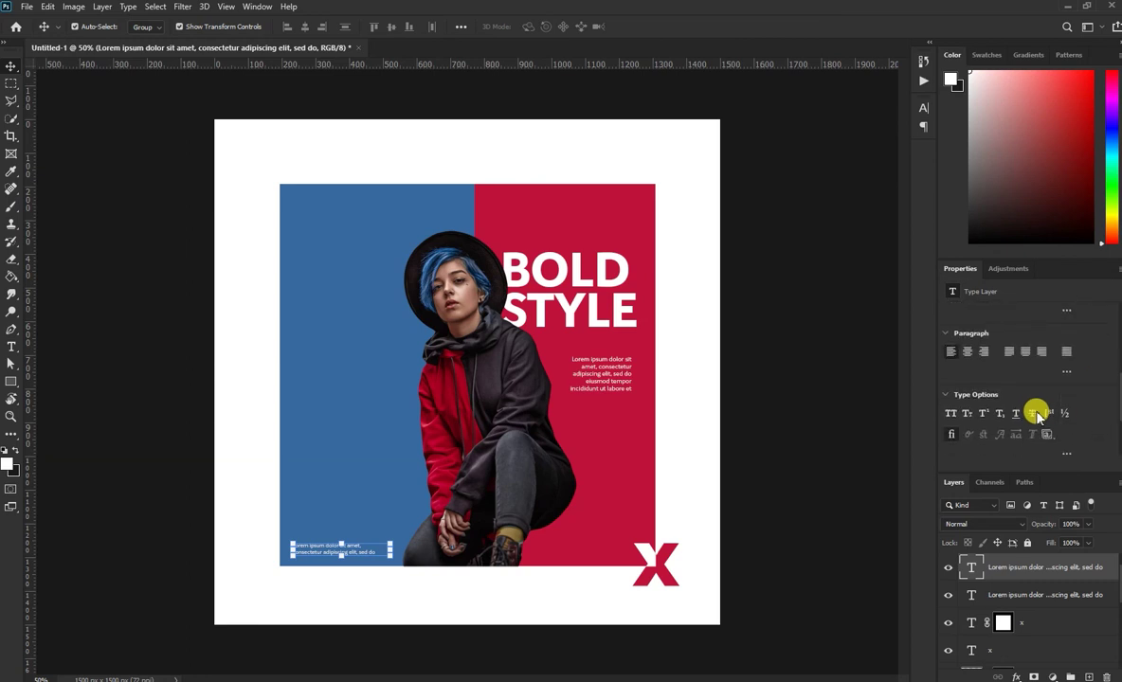
click(949, 408)
click(816, 438)
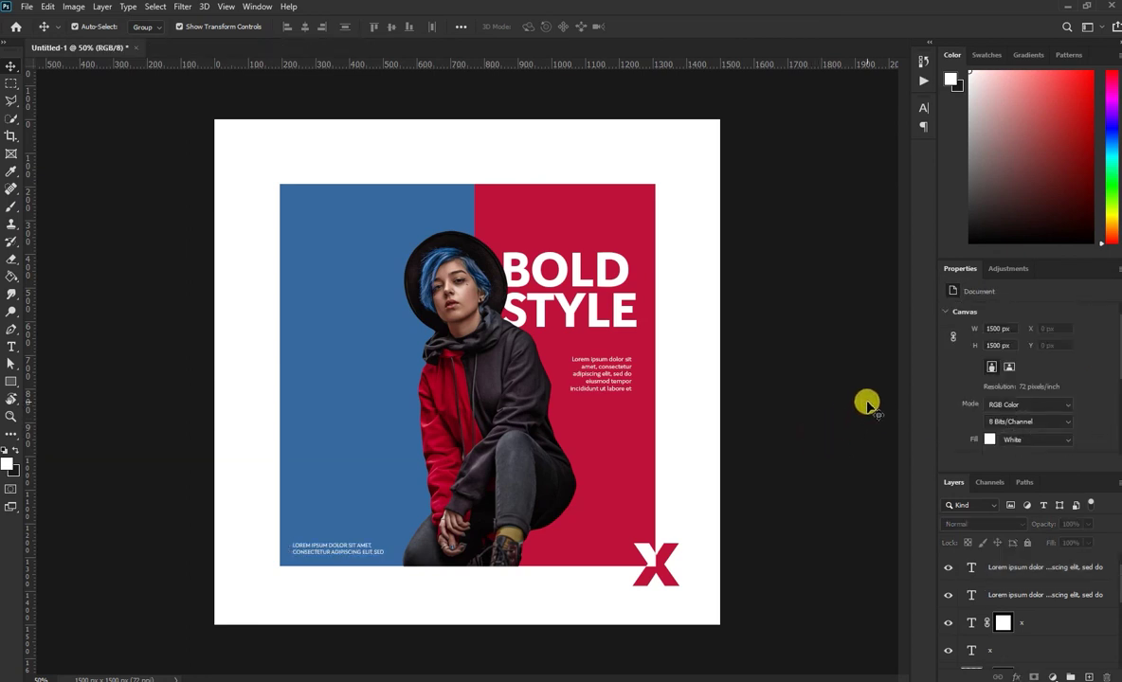